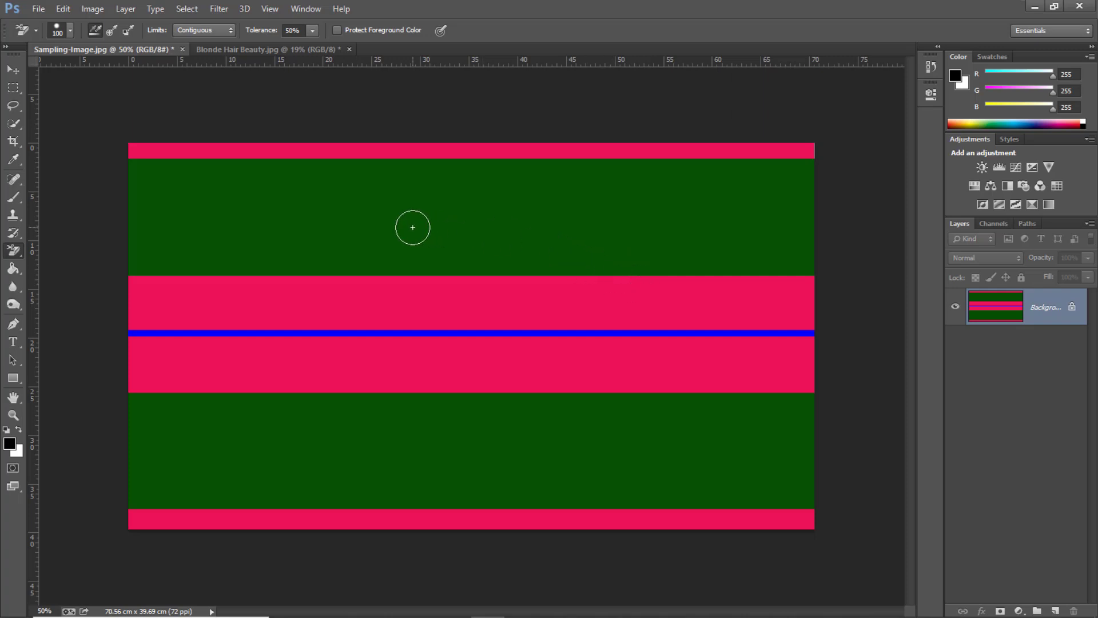
- Erase a horizontal strip across the upper green stripe with the Background Eraser
drag(412, 227, 688, 221)
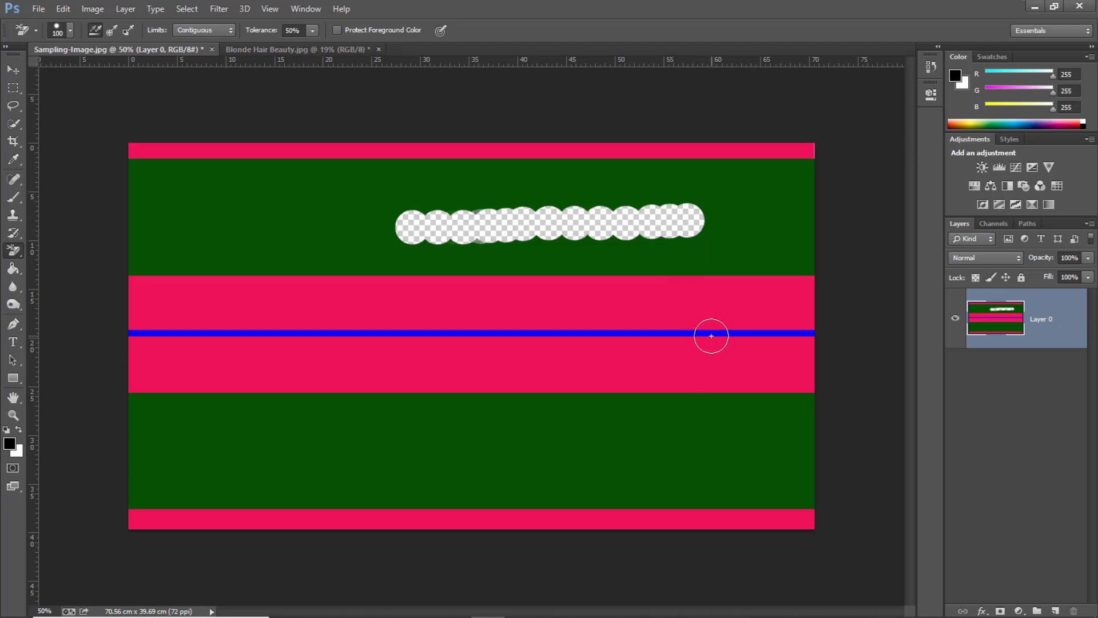
key(ctrl+j)
key(ctrl+z)
- Add a black Solid Color fill layer above the erased image and revert the image to its original Background layer
click(1019, 611)
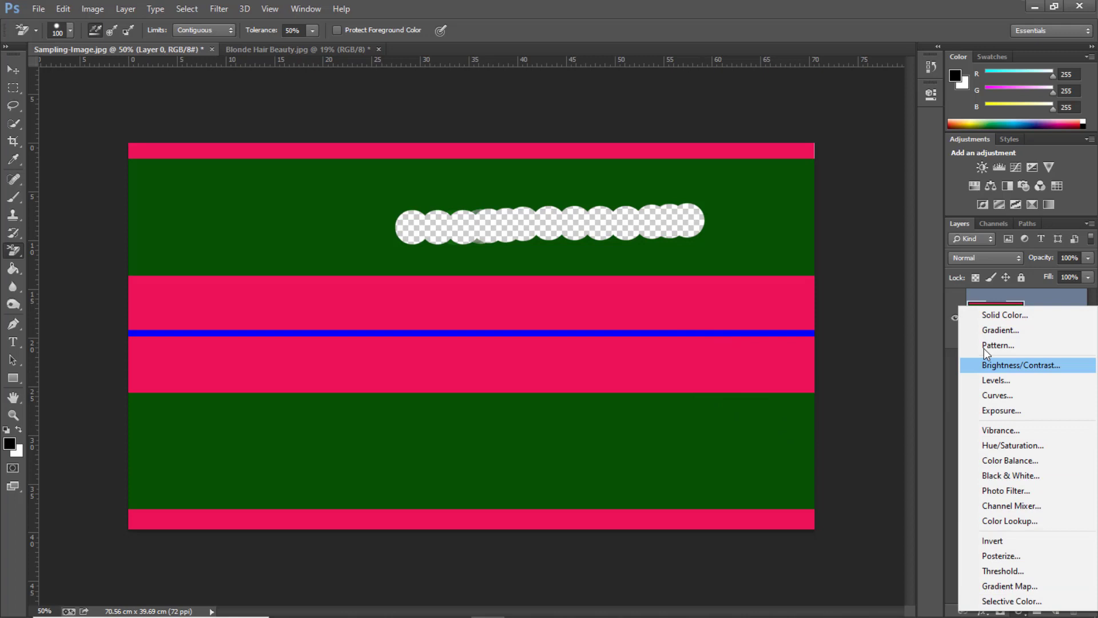
click(973, 321)
click(963, 106)
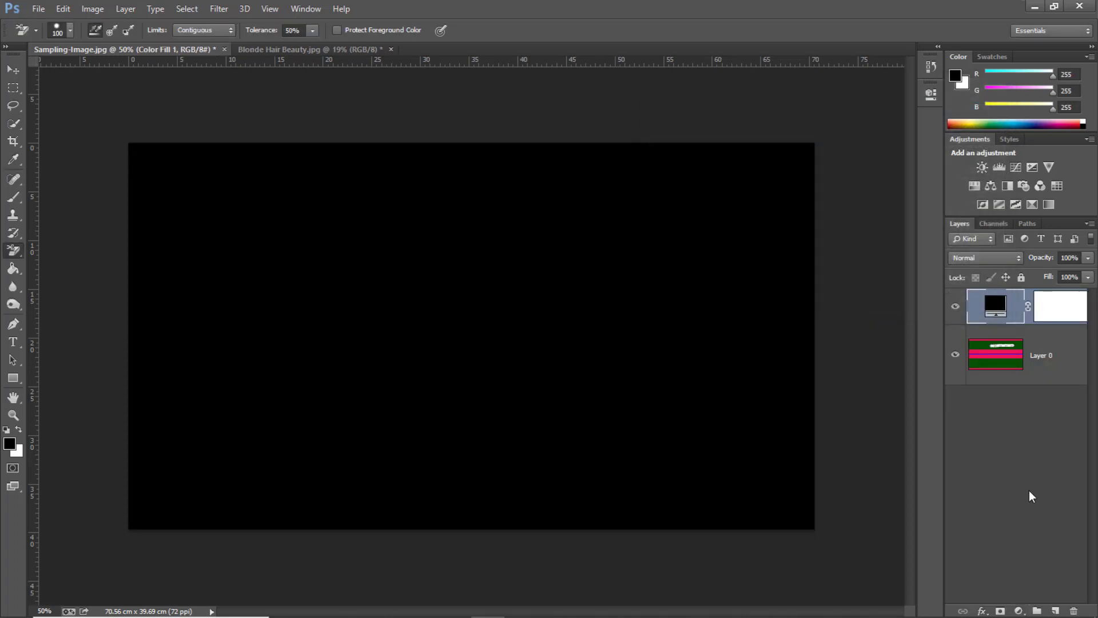
key(F12)
- Activate the Background Eraser Tool and increase its brush size to 200 px
key(v)
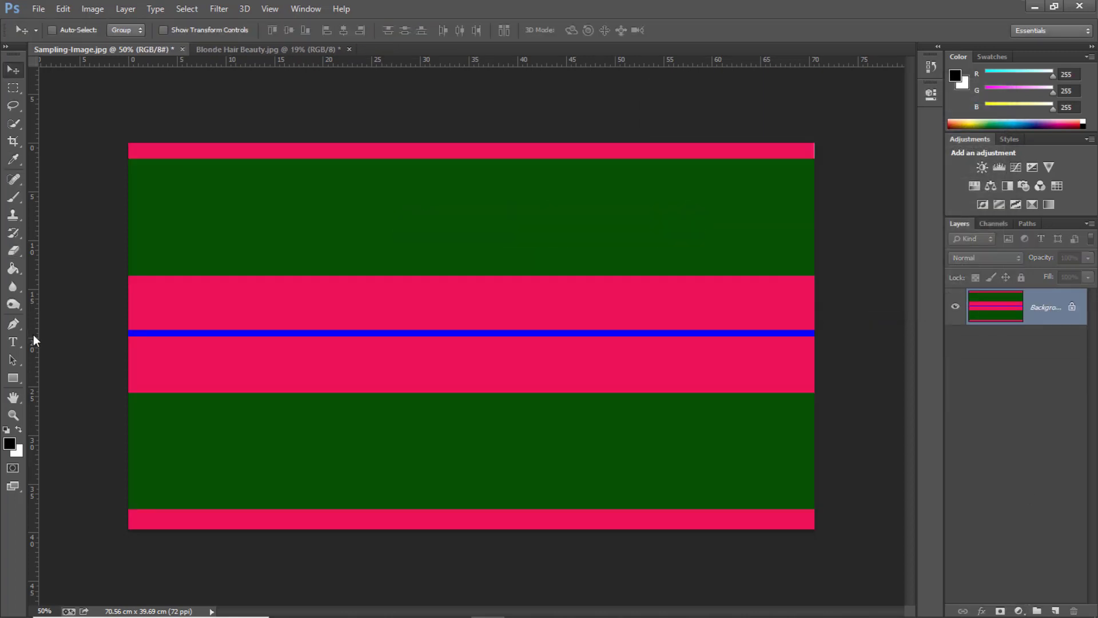
click(16, 250)
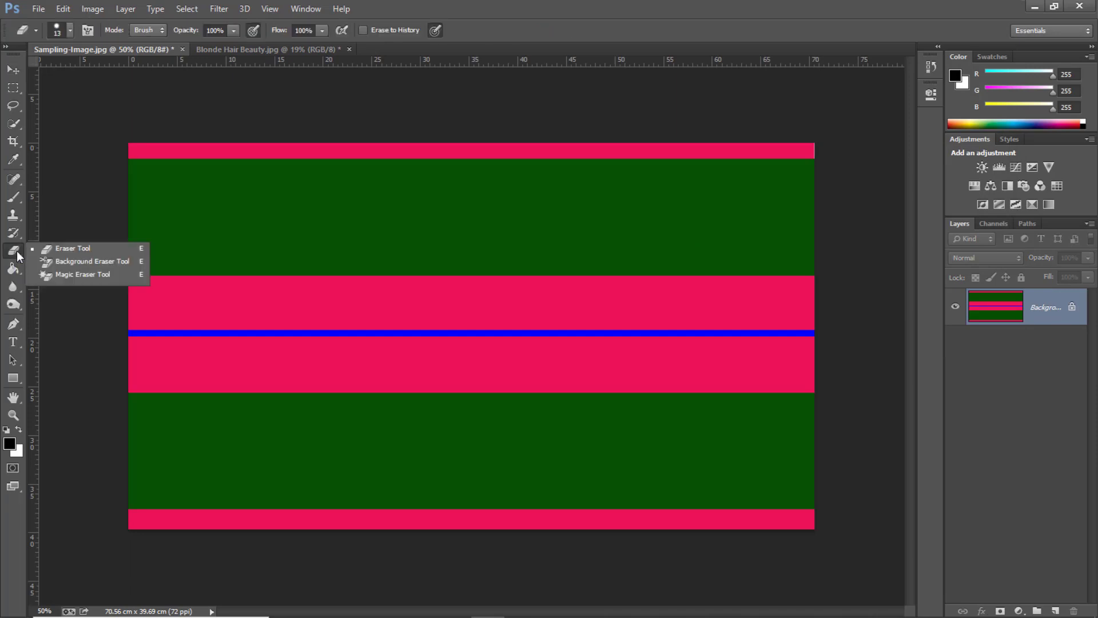
click(119, 266)
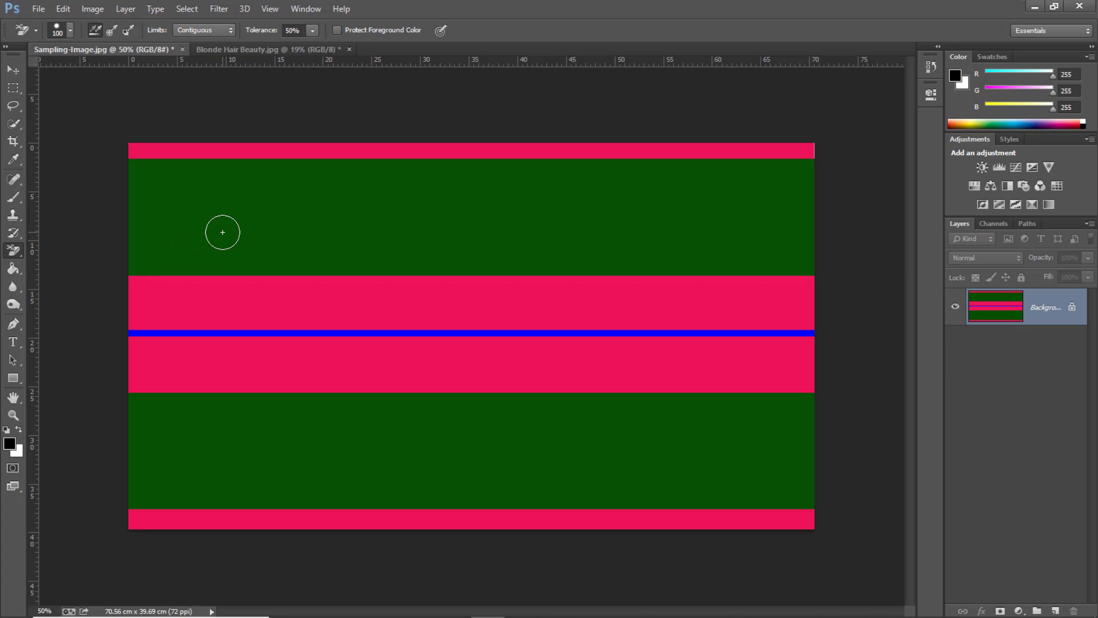
key(bracketright)
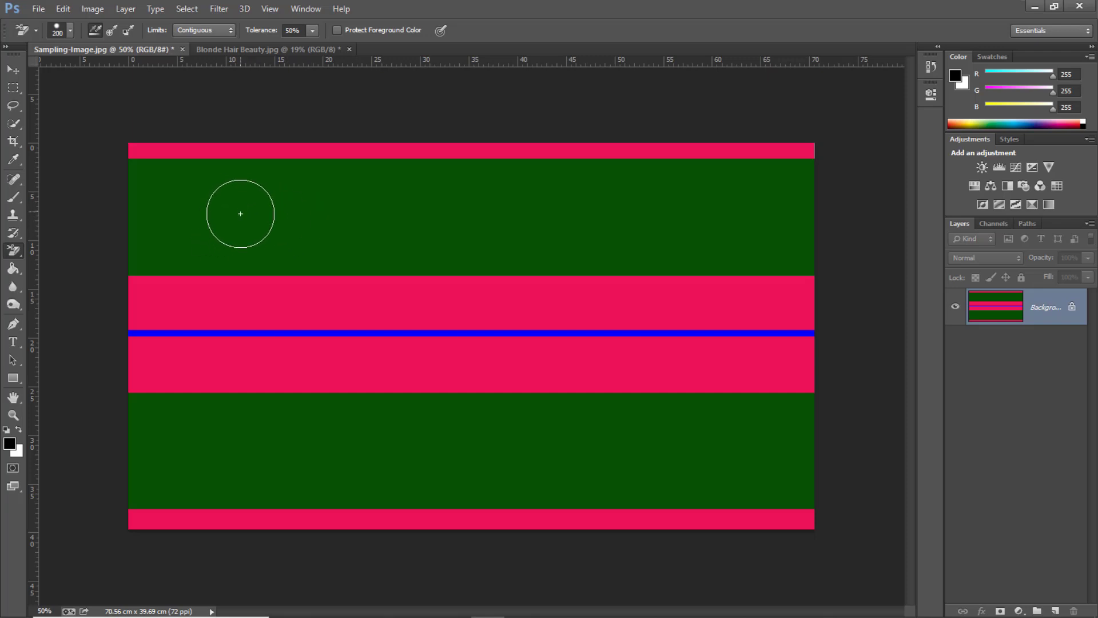
- Set the eraser brush to 196 px size, 97% hardness and 1% spacing, and apply it once to the upper green stripe
click(71, 33)
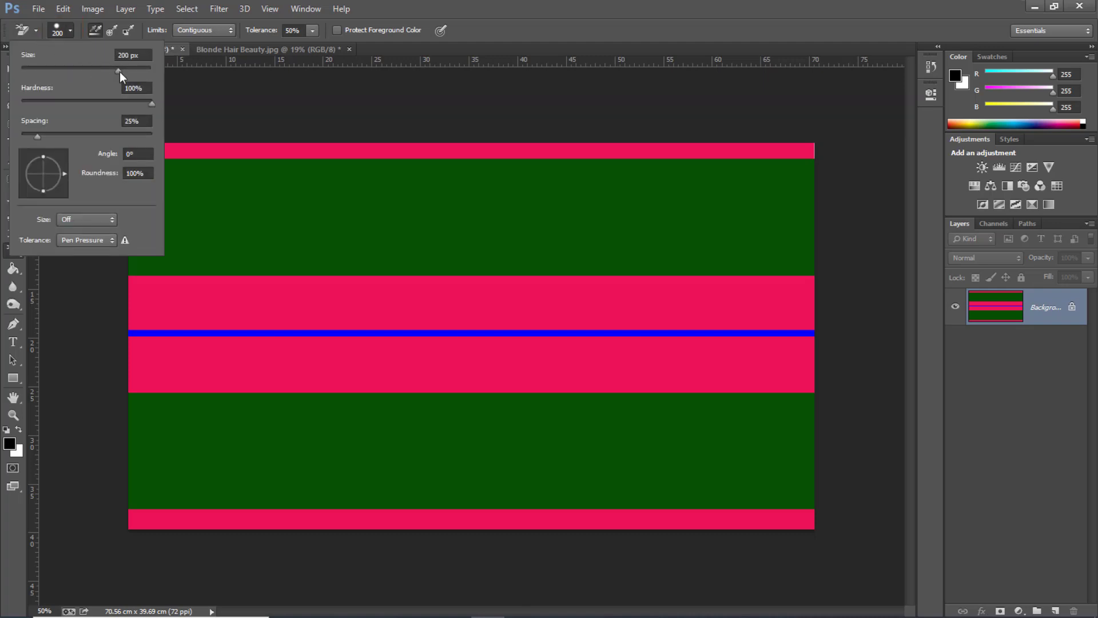
drag(119, 71, 117, 71)
drag(153, 103, 92, 104)
mouse_move(36, 136)
mouse_down()
mouse_move(71, 135)
mouse_move(20, 140)
mouse_up()
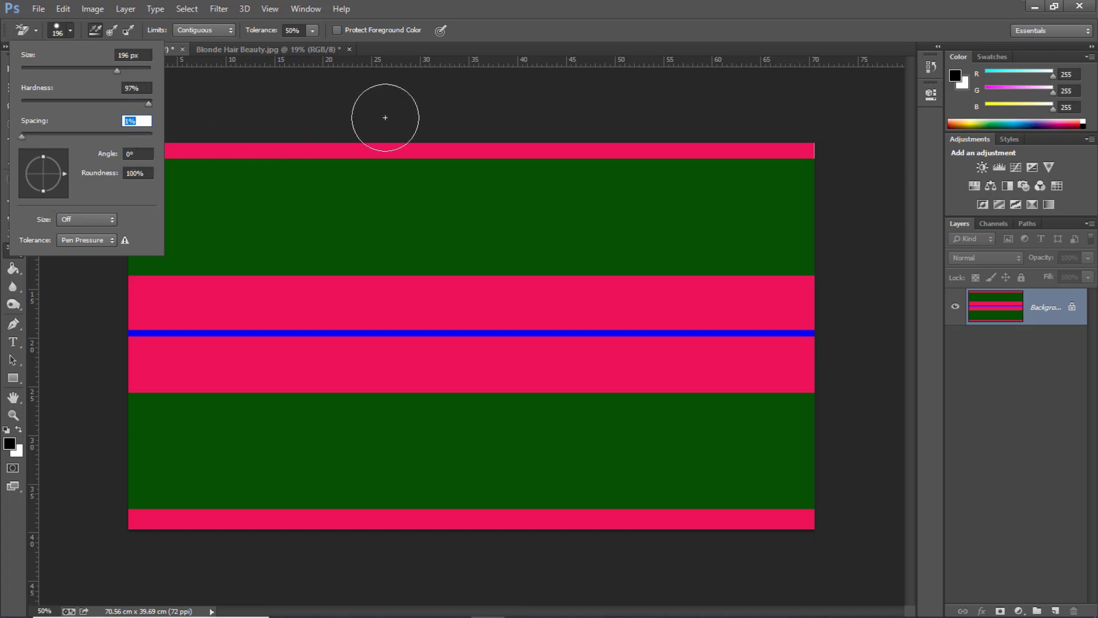
click(983, 373)
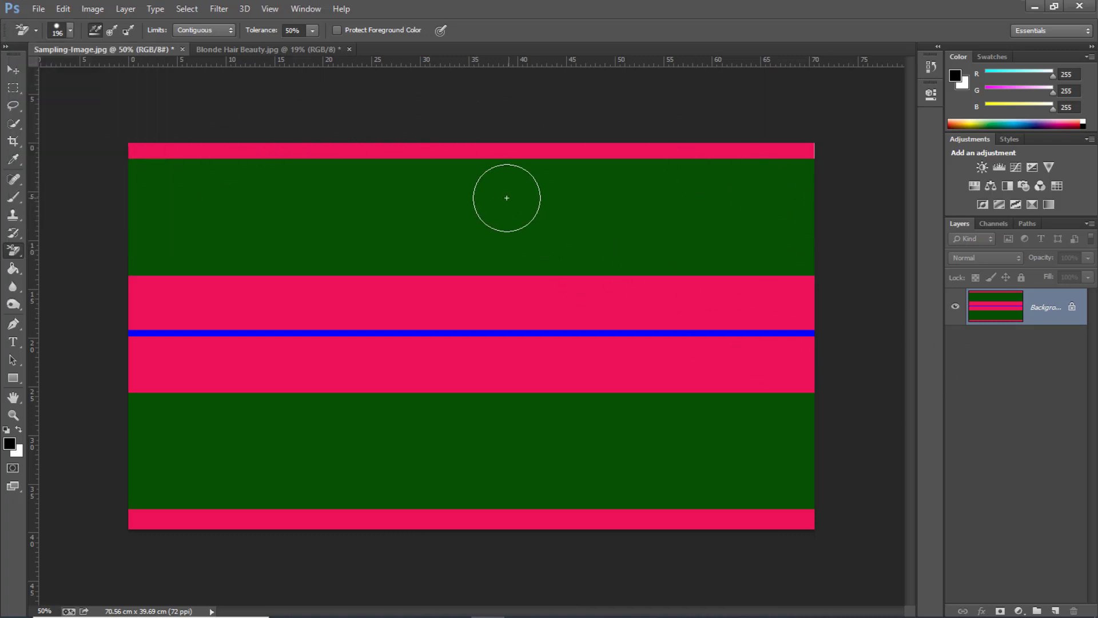
click(504, 215)
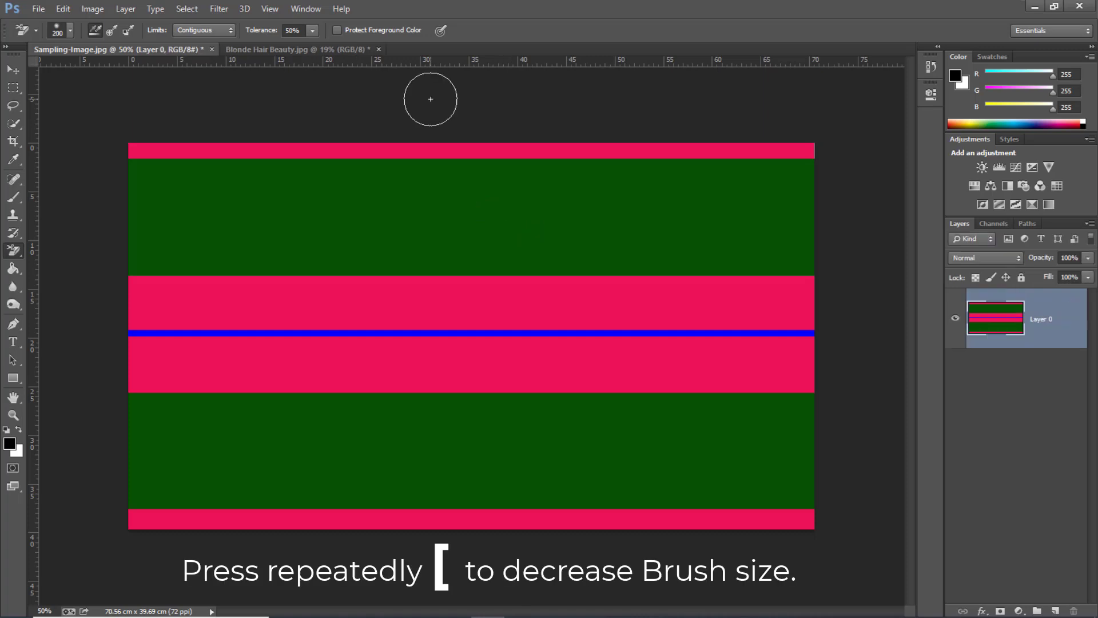
- Shrink the eraser brush in repeated increments and enlarge it again to 300 px
key(bracketleft)
key(bracketleft)
key(bracketleft)
key(bracketleft)
key(bracketleft)
key(bracketleft)
key(bracketleft)
key(bracketright)
key(bracketright)
key(bracketright)
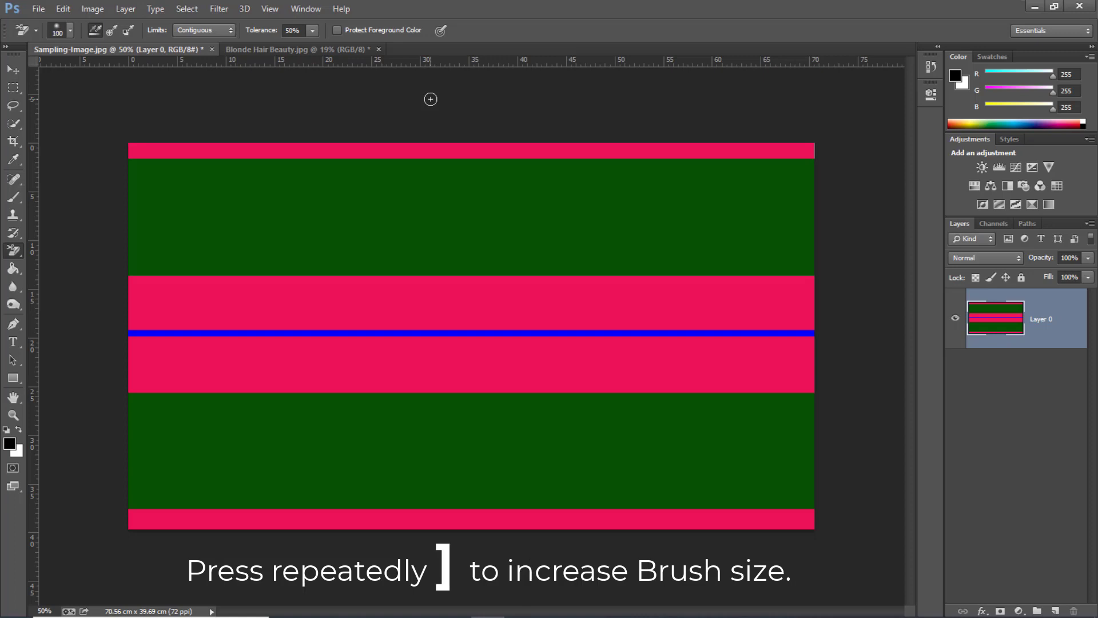
key(bracketright)
key(bracketright)
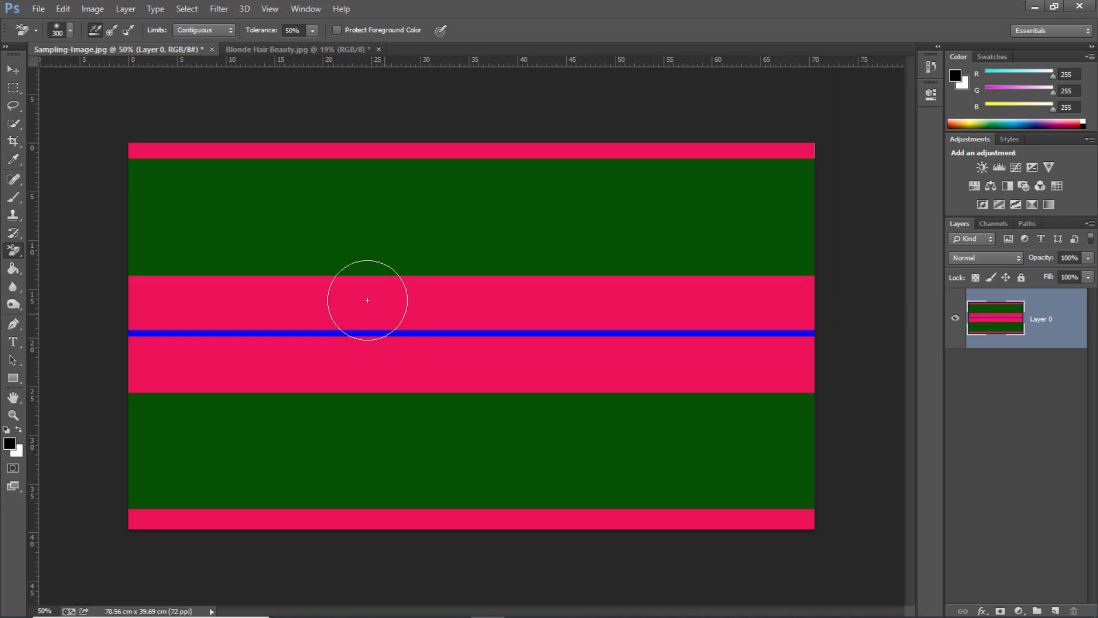
- Erase along the pink stripe above the blue line and back through the upper green stripe with a 250 px brush
key(bracketleft)
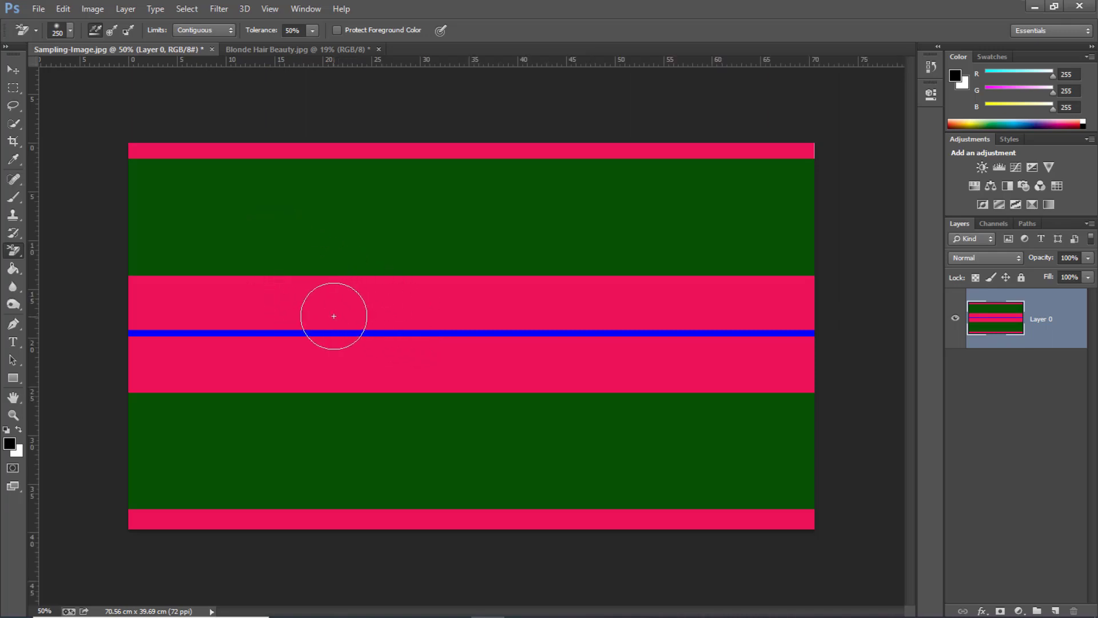
click(194, 302)
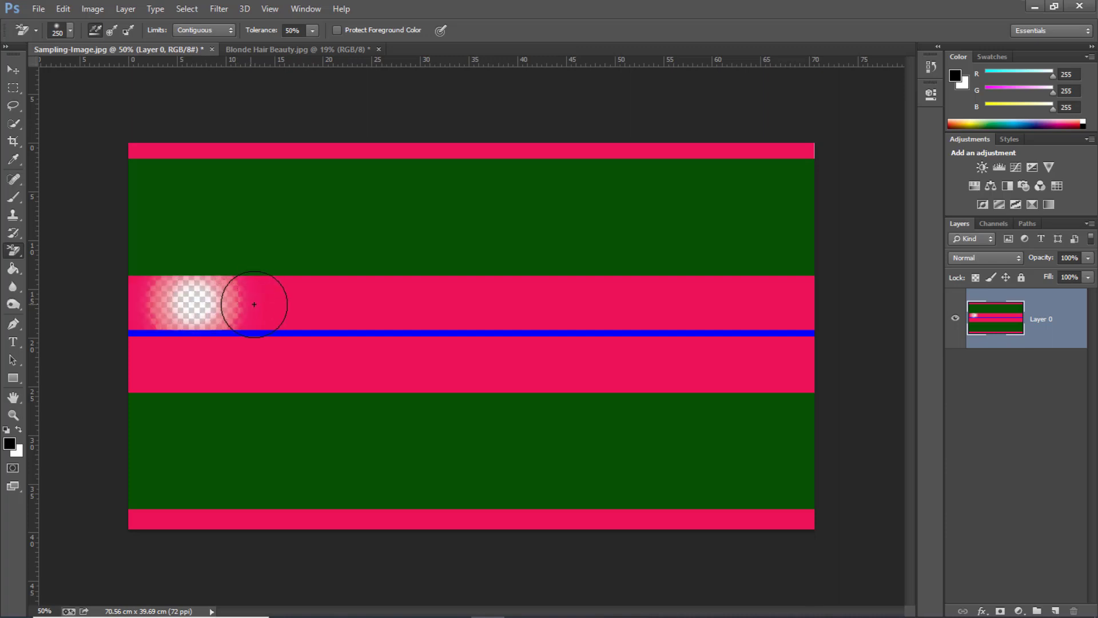
mouse_move(263, 304)
mouse_down()
mouse_move(456, 311)
mouse_move(503, 294)
mouse_move(631, 283)
mouse_up()
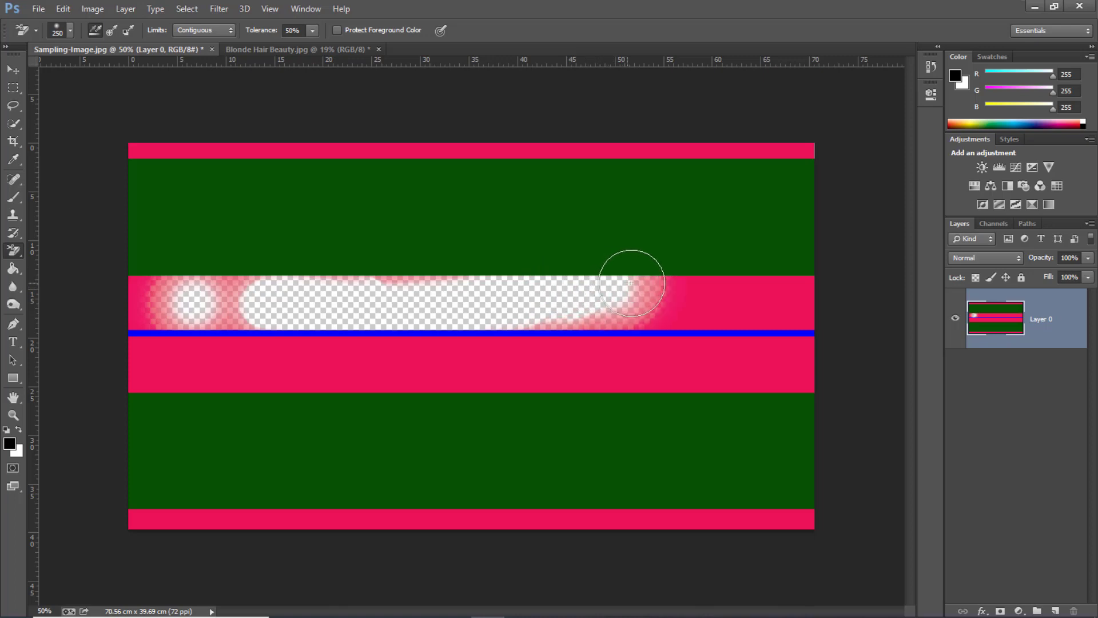
mouse_move(631, 283)
mouse_down()
mouse_move(727, 284)
mouse_move(754, 260)
mouse_move(742, 246)
mouse_move(665, 227)
mouse_move(429, 220)
mouse_move(406, 228)
mouse_move(412, 263)
mouse_up()
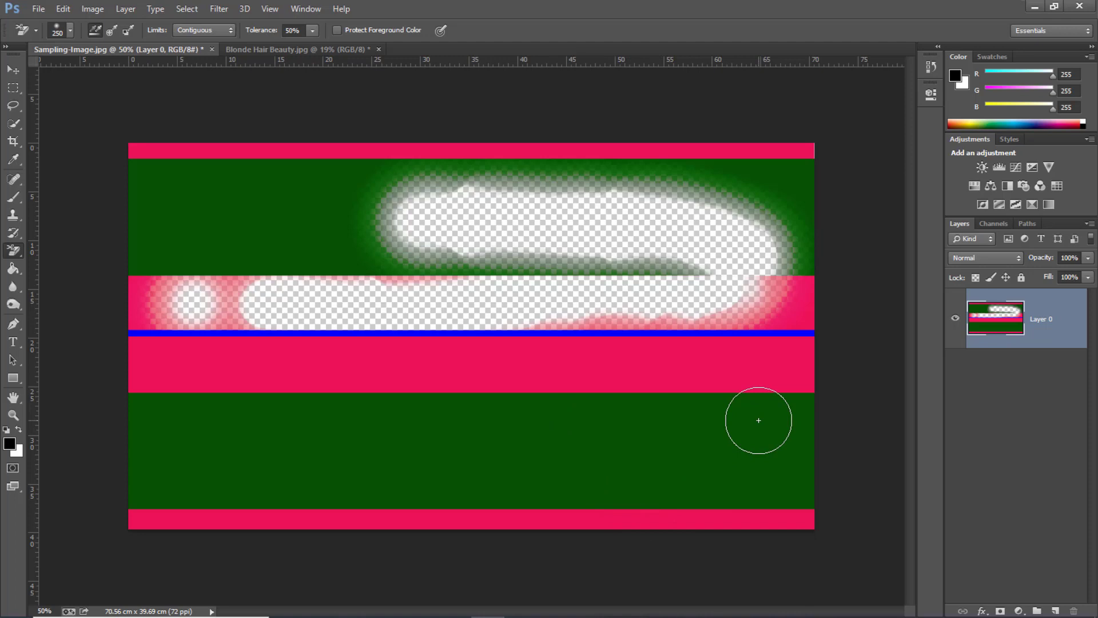
- Undo the eraser strokes on the pink and upper green stripes
click(1027, 449)
key(ctrl+z)
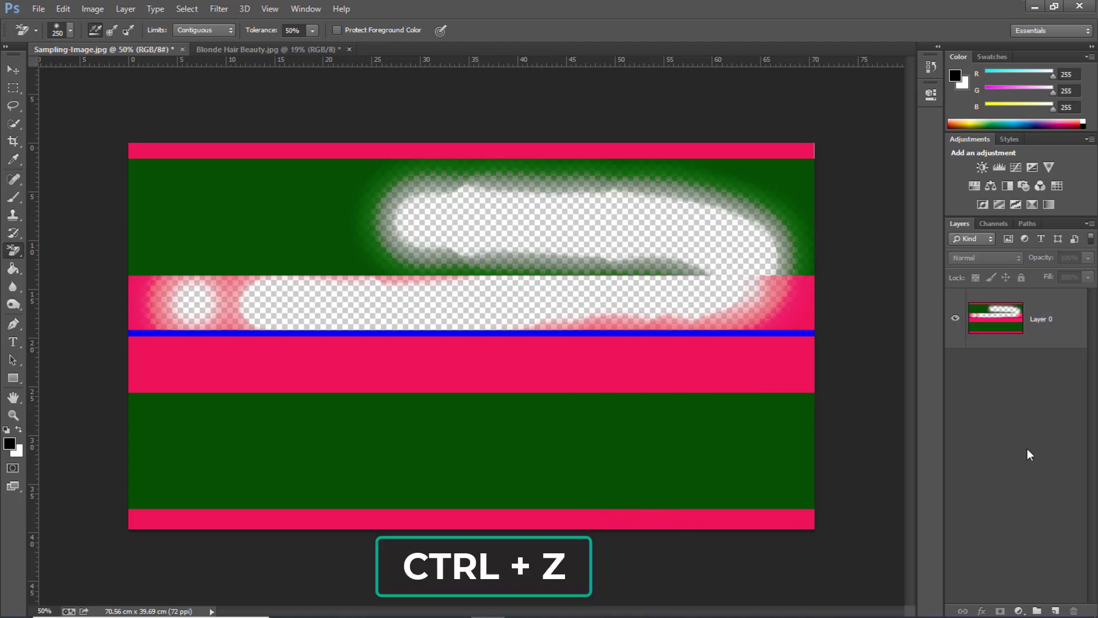
key(ctrl+z)
key(ctrl+z)
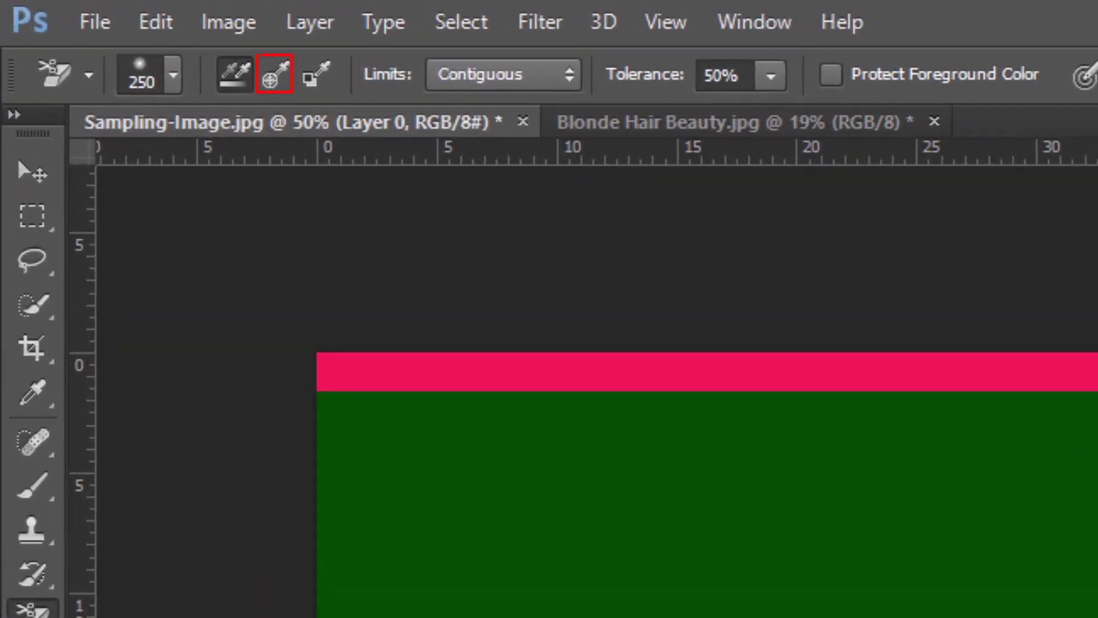
- Switch the eraser sampling to Once and reduce the brush size to 175 px
click(283, 81)
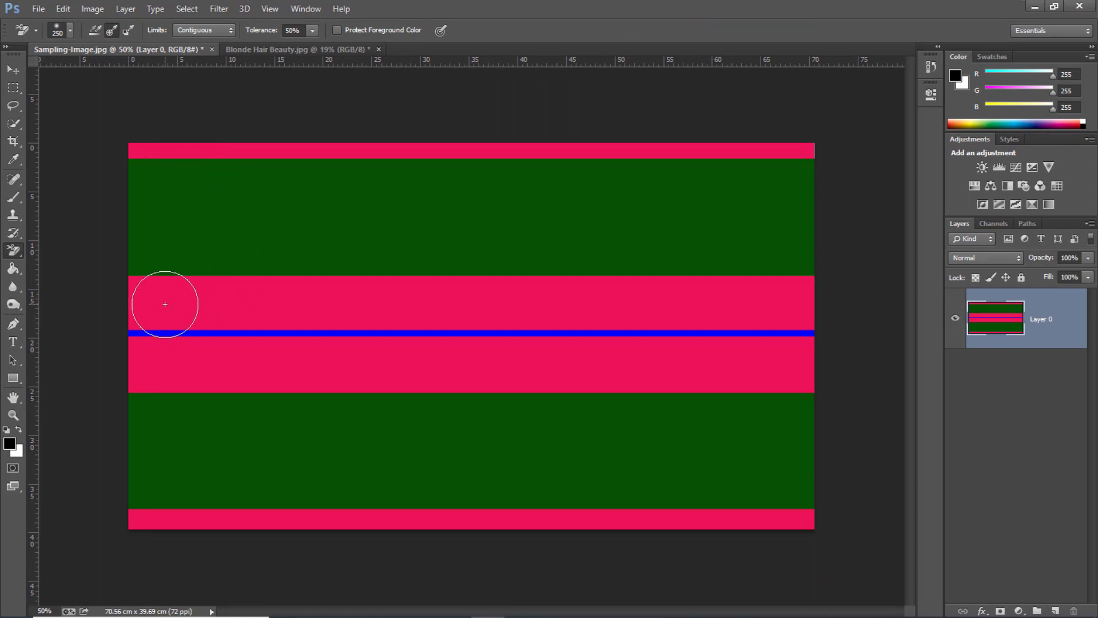
key(bracketleft)
key(bracketleft)
- Erase parts of the pink stripes with long strokes across the image and undo the erasing
mouse_move(164, 303)
mouse_down()
mouse_move(501, 306)
mouse_move(566, 325)
mouse_move(597, 360)
mouse_move(414, 379)
mouse_move(360, 399)
mouse_move(331, 430)
mouse_move(324, 460)
mouse_up()
mouse_move(361, 514)
mouse_down()
mouse_move(739, 520)
mouse_move(758, 518)
mouse_move(775, 493)
mouse_up()
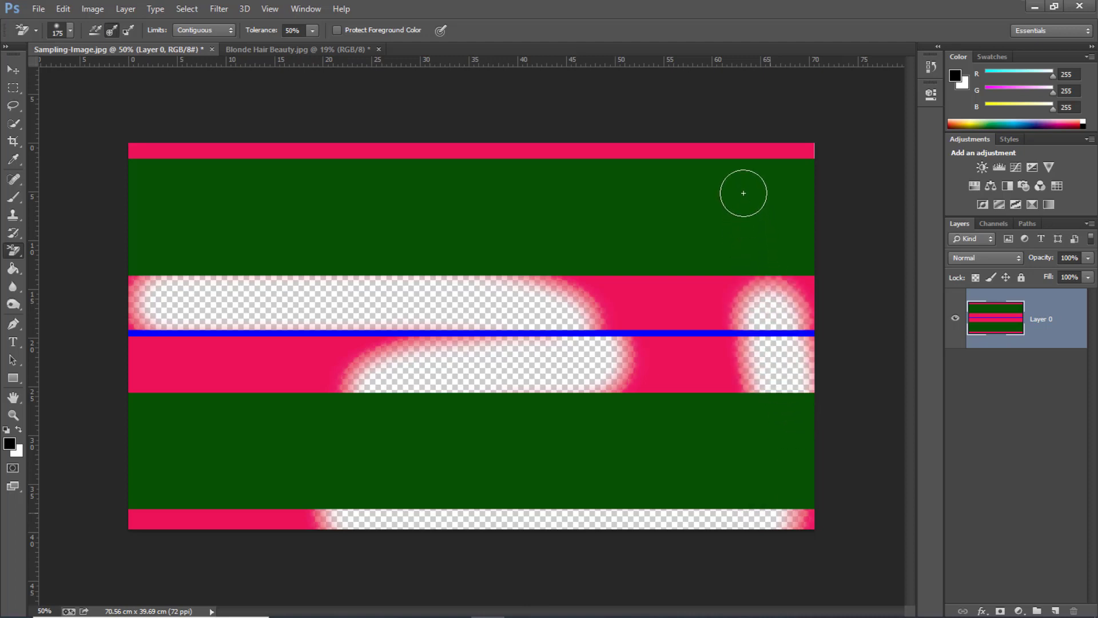
drag(724, 154, 327, 152)
key(ctrl+z)
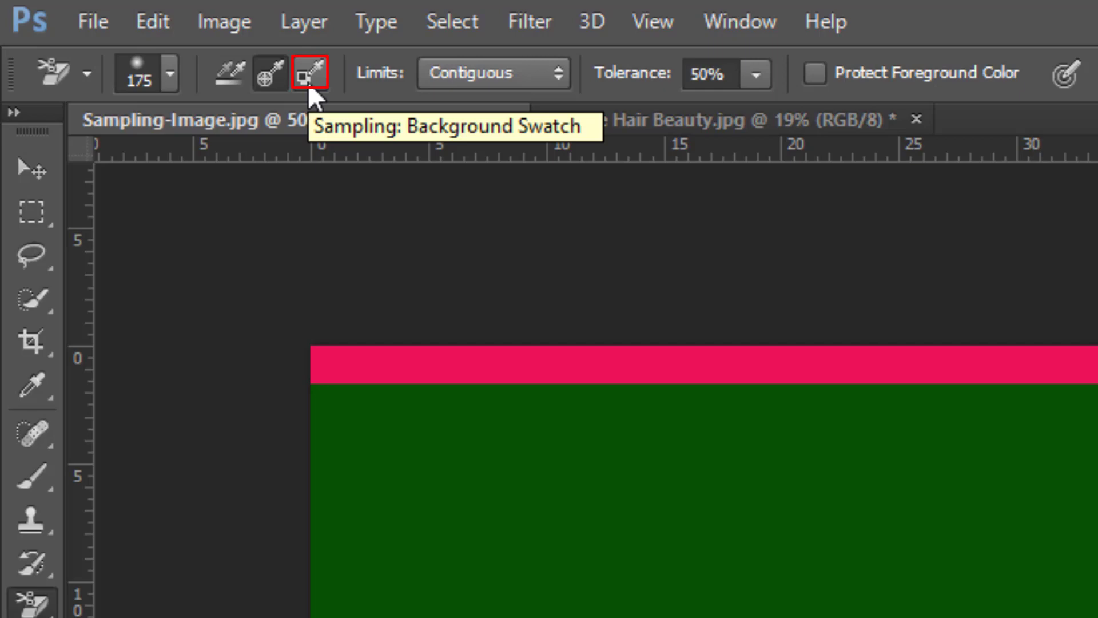
- Switch the eraser sampling to Background Swatch and set the background color to muted red, RGB 171, 67, 67
click(309, 85)
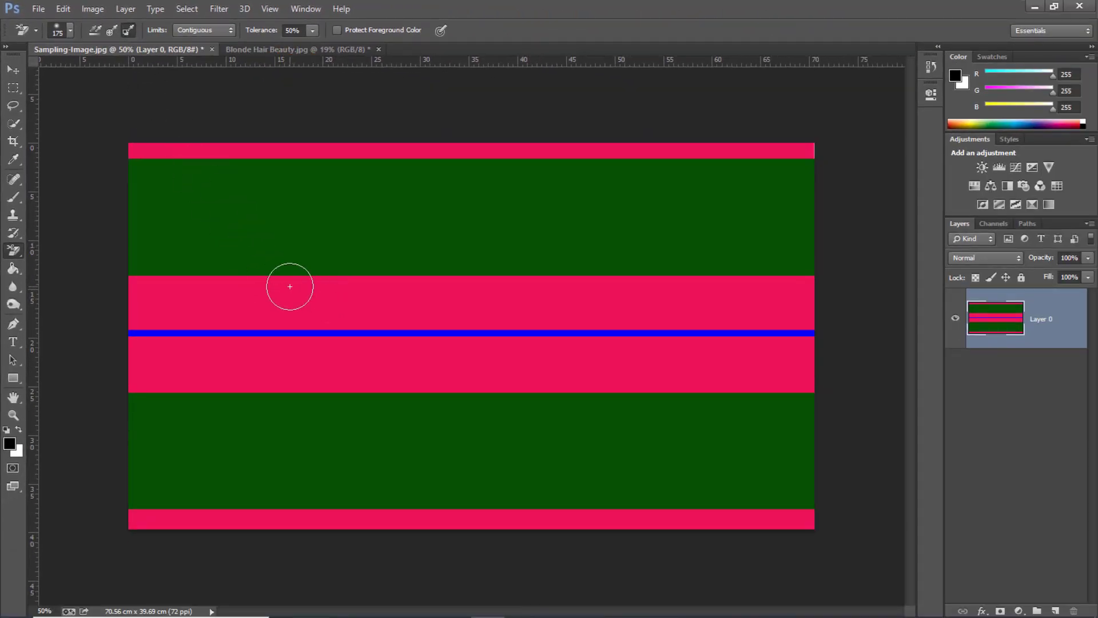
click(19, 452)
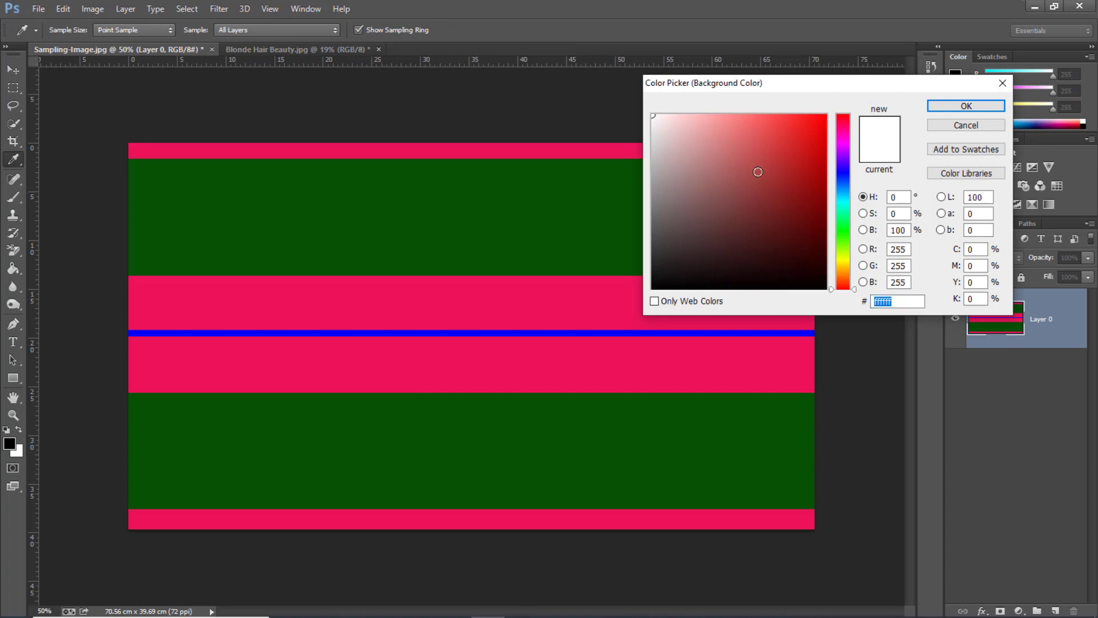
click(758, 171)
click(966, 106)
key(e)
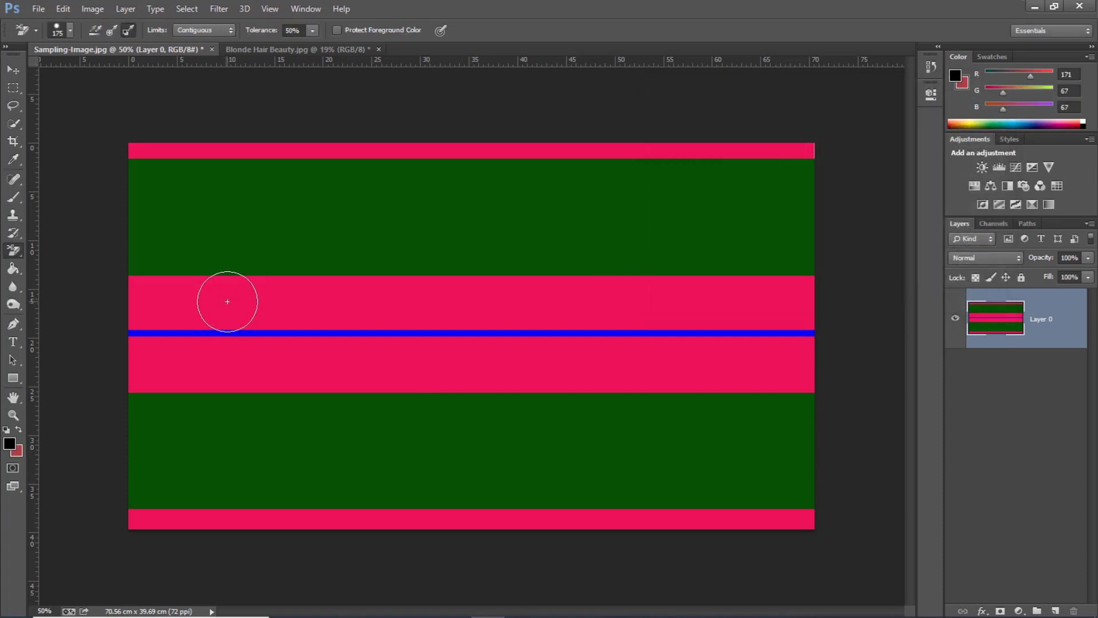
- Test erasing the pink stripe above the blue line before and after raising tolerance to 80%, and undo both strokes
drag(227, 302, 355, 302)
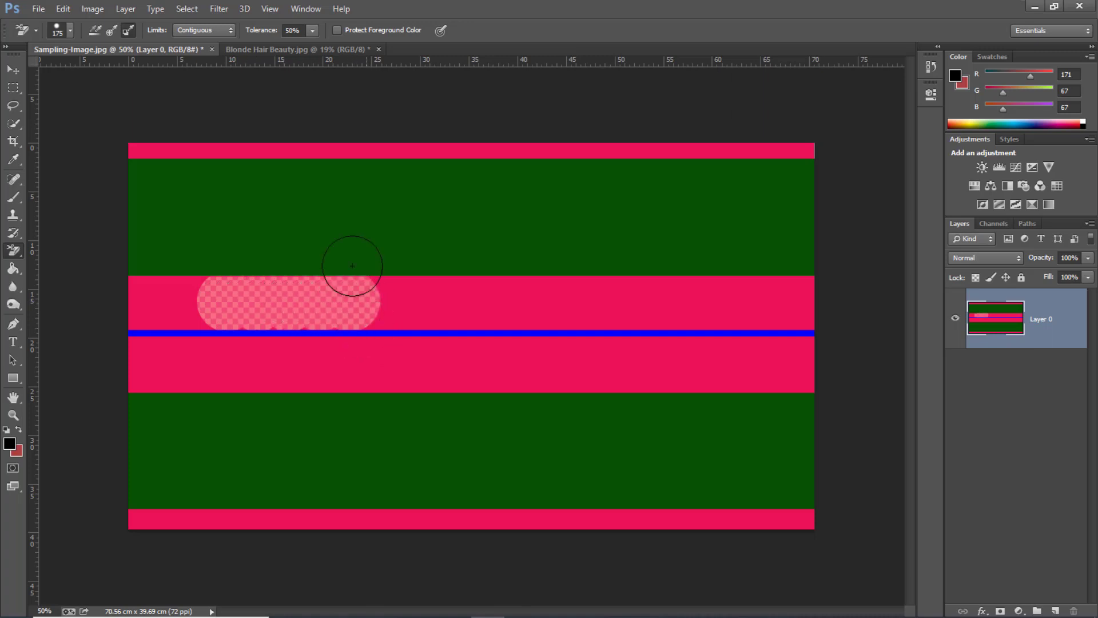
drag(259, 35, 281, 35)
drag(419, 304, 532, 301)
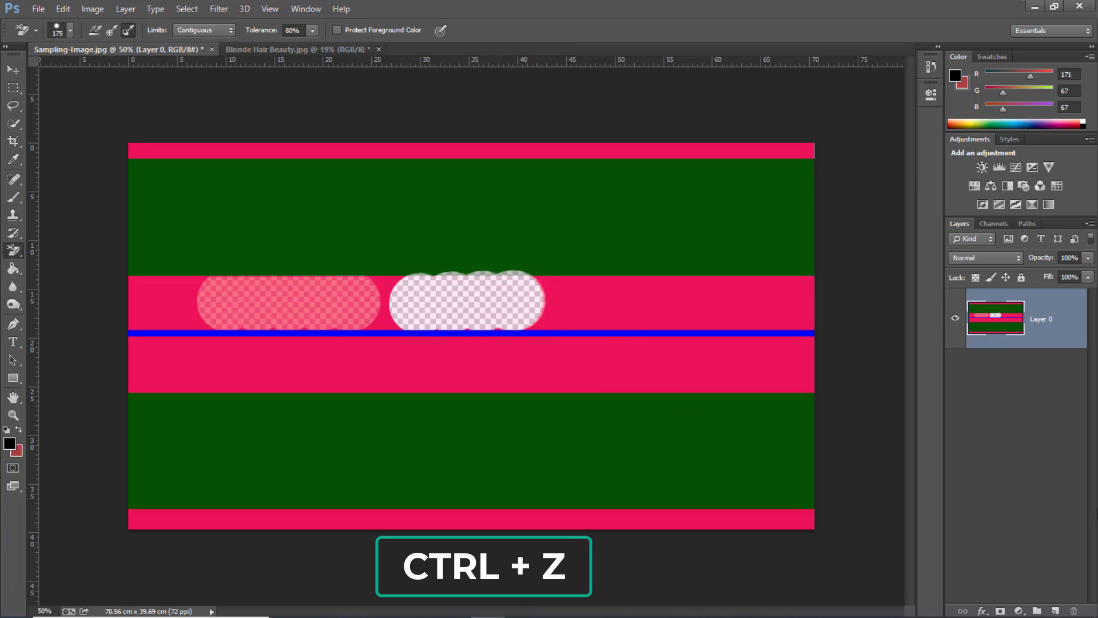
key(ctrl+z)
key(ctrl+z)
- Set the eraser's limits to Contiguous
click(205, 29)
click(204, 41)
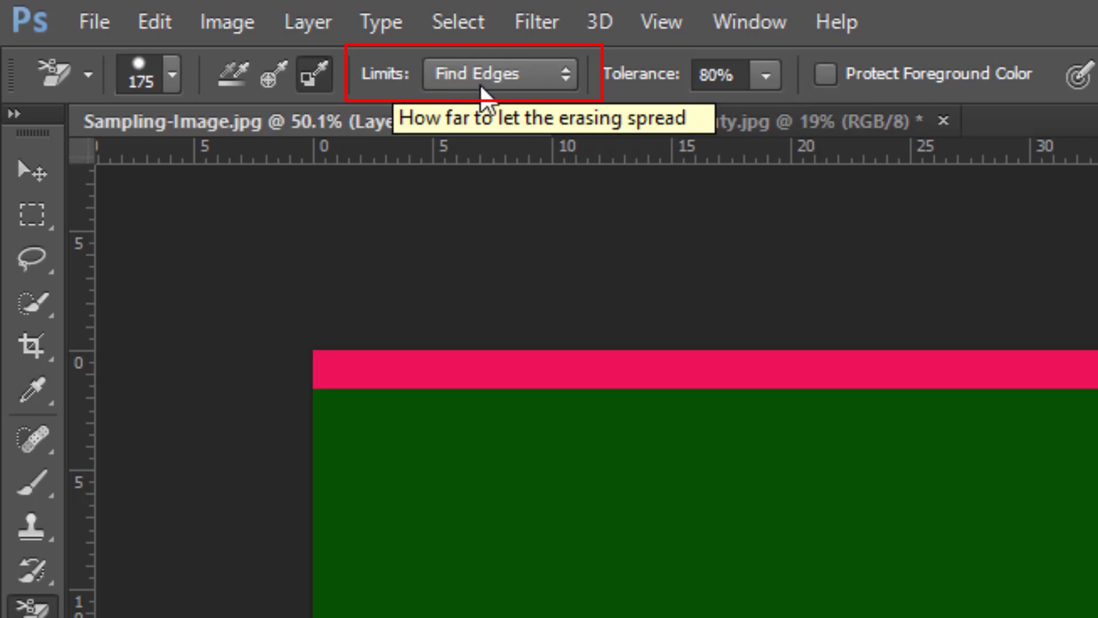
click(565, 77)
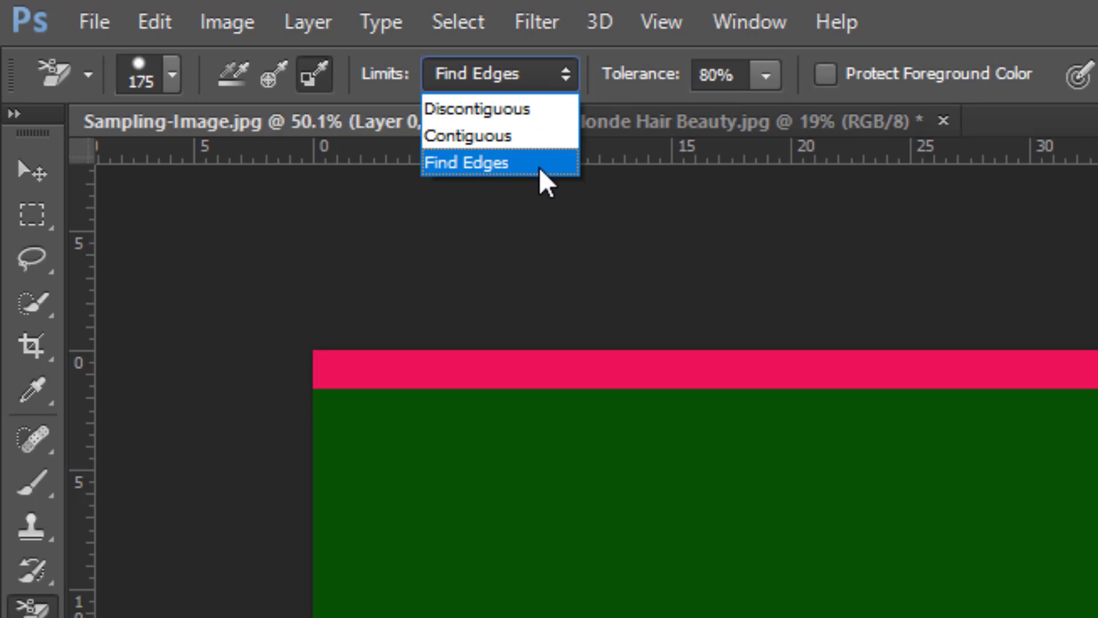
click(525, 136)
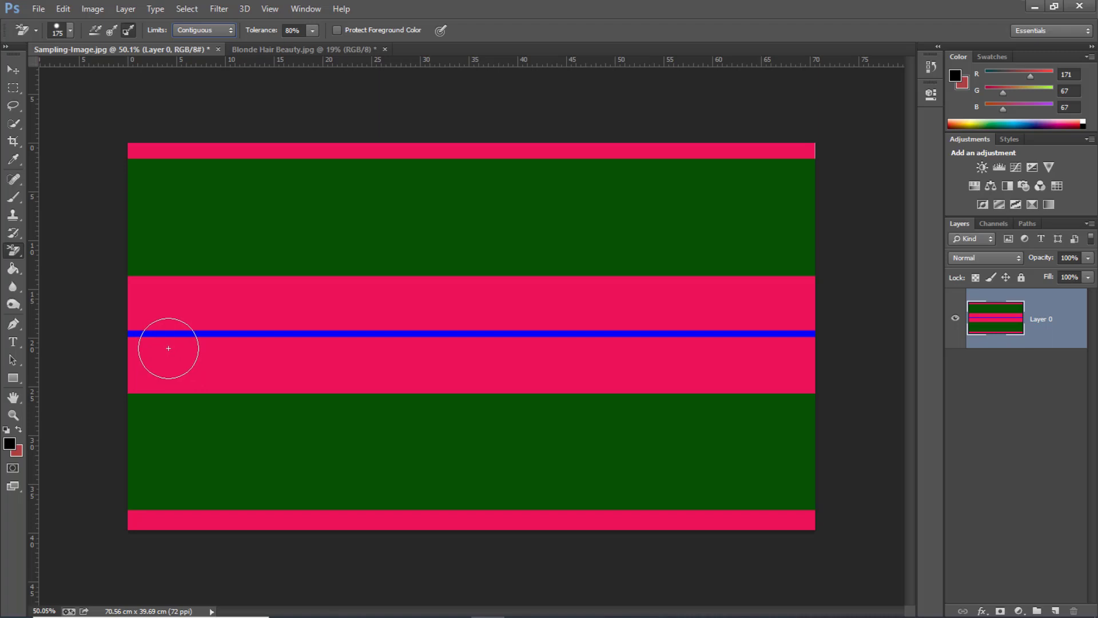
- Erase a row of four adjoining dabs in the pink stripe just below the blue line, starting near the image's left edge
mouse_move(208, 367)
mouse_down()
mouse_move(165, 368)
mouse_move(288, 363)
mouse_move(158, 360)
mouse_move(298, 361)
mouse_move(148, 360)
mouse_move(302, 364)
mouse_move(158, 356)
mouse_up()
click(163, 342)
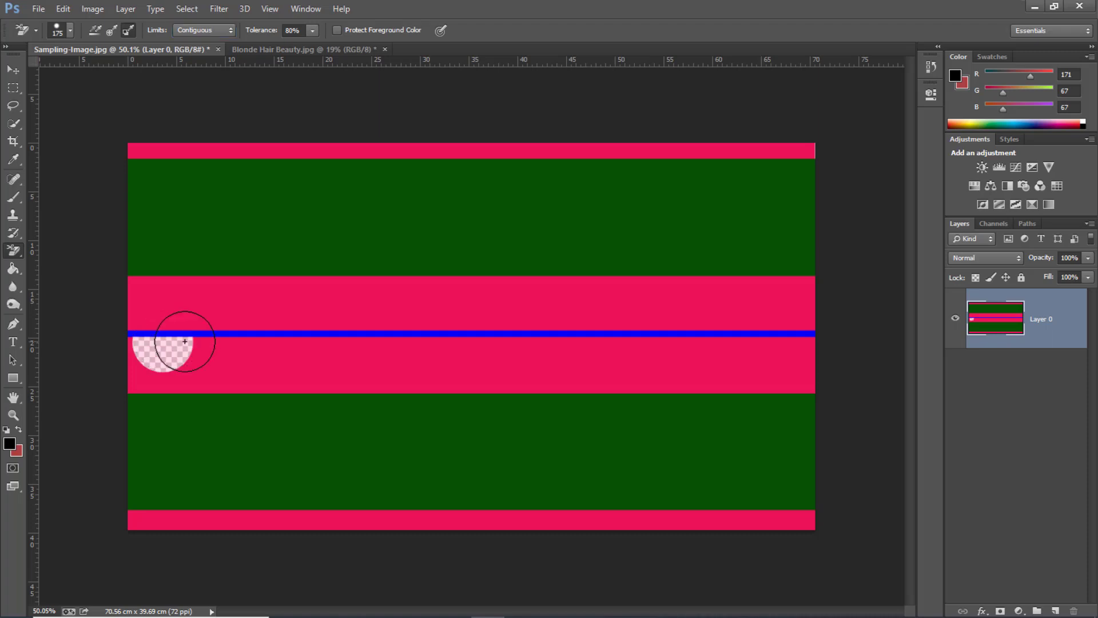
click(223, 342)
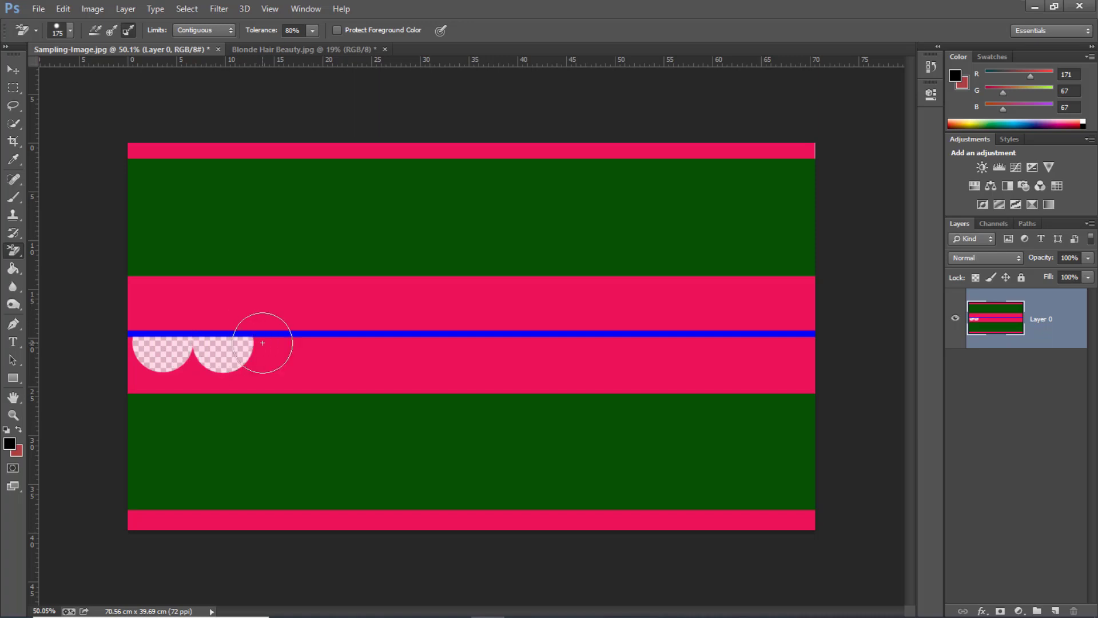
click(283, 343)
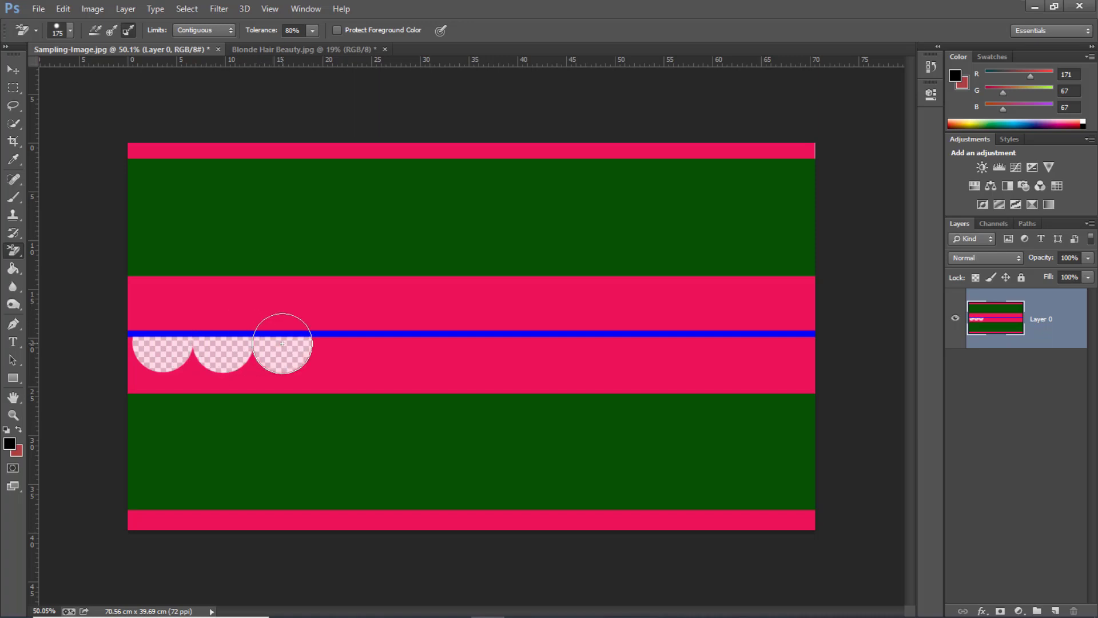
click(340, 346)
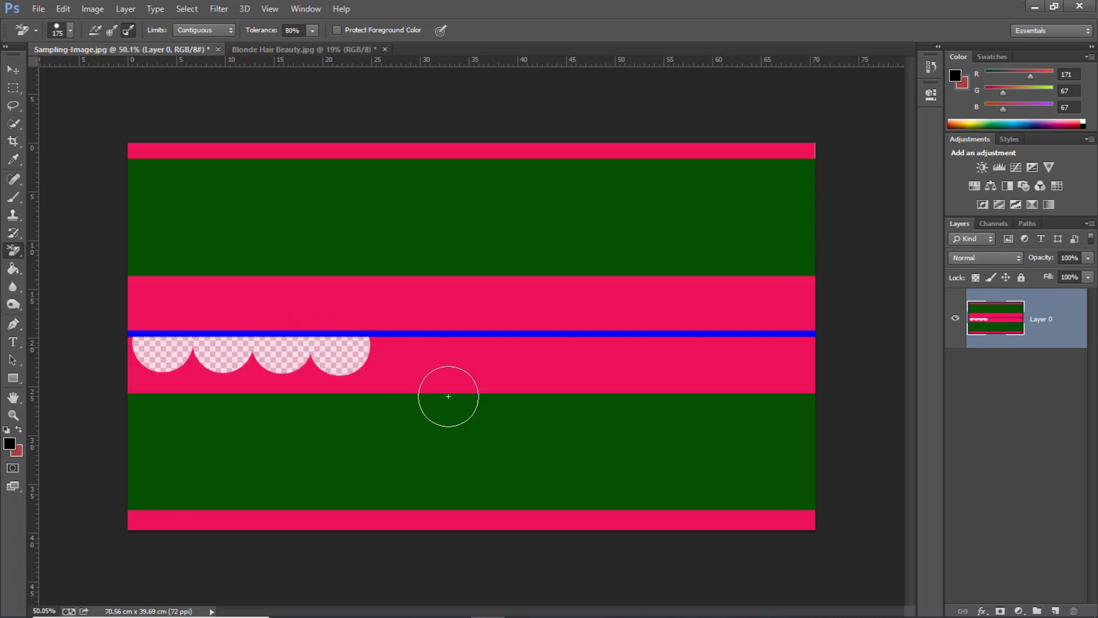
- Switch the eraser's limits to Find Edges, and set them to Discontiguous
click(231, 31)
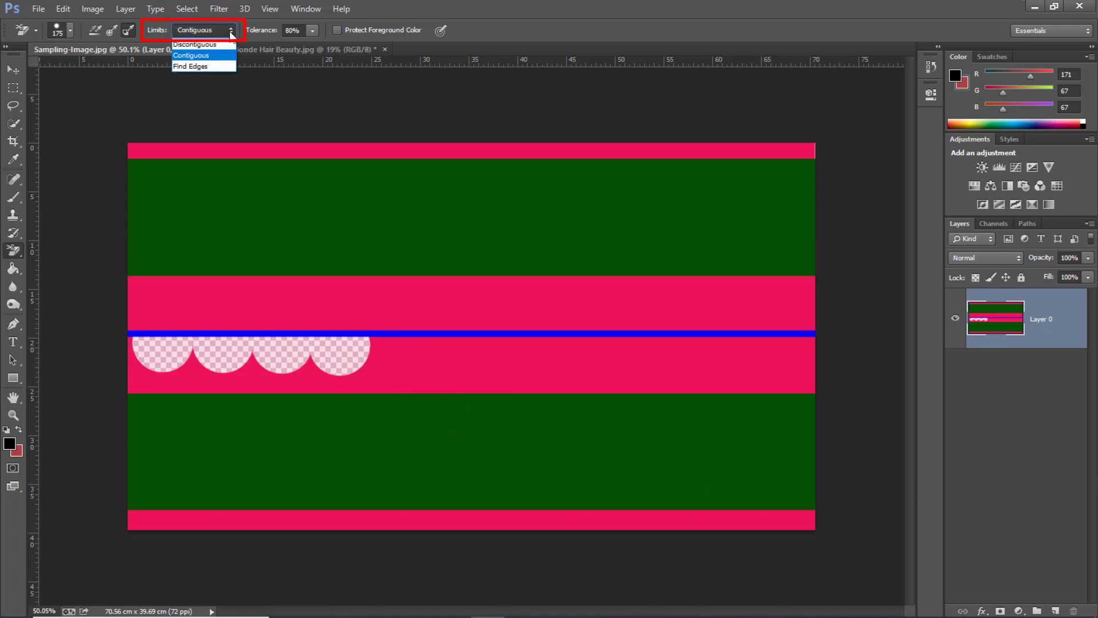
click(219, 65)
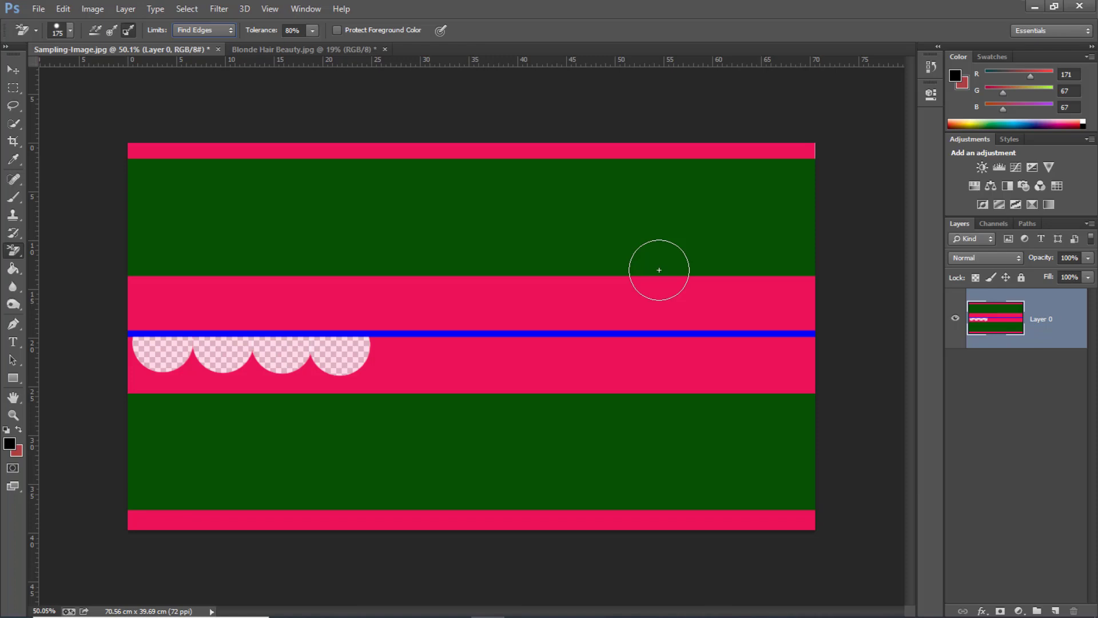
click(229, 32)
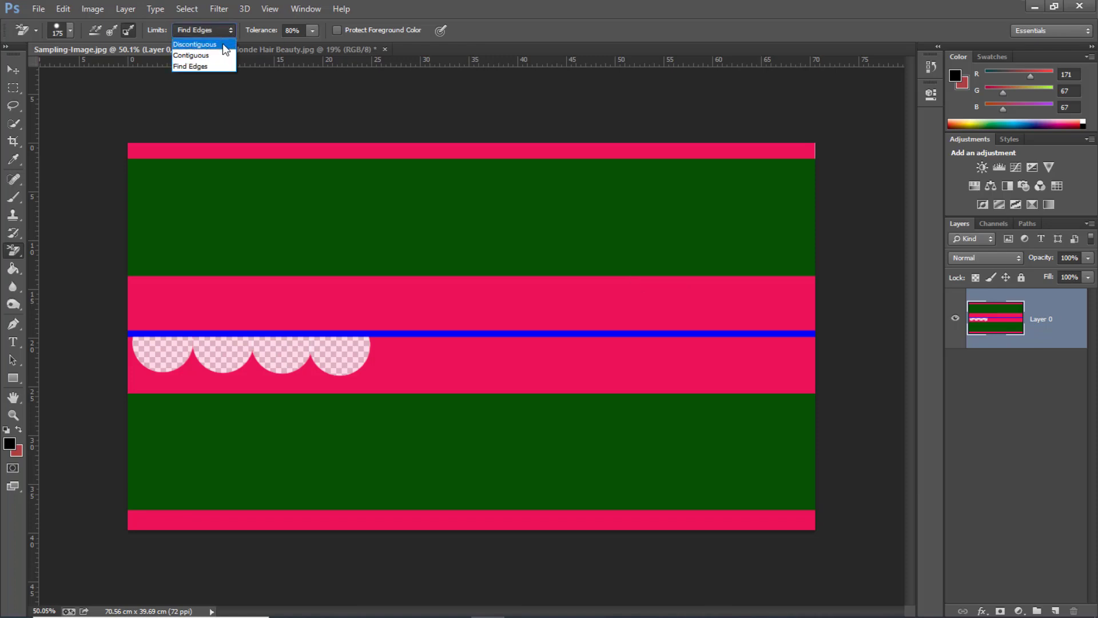
click(224, 46)
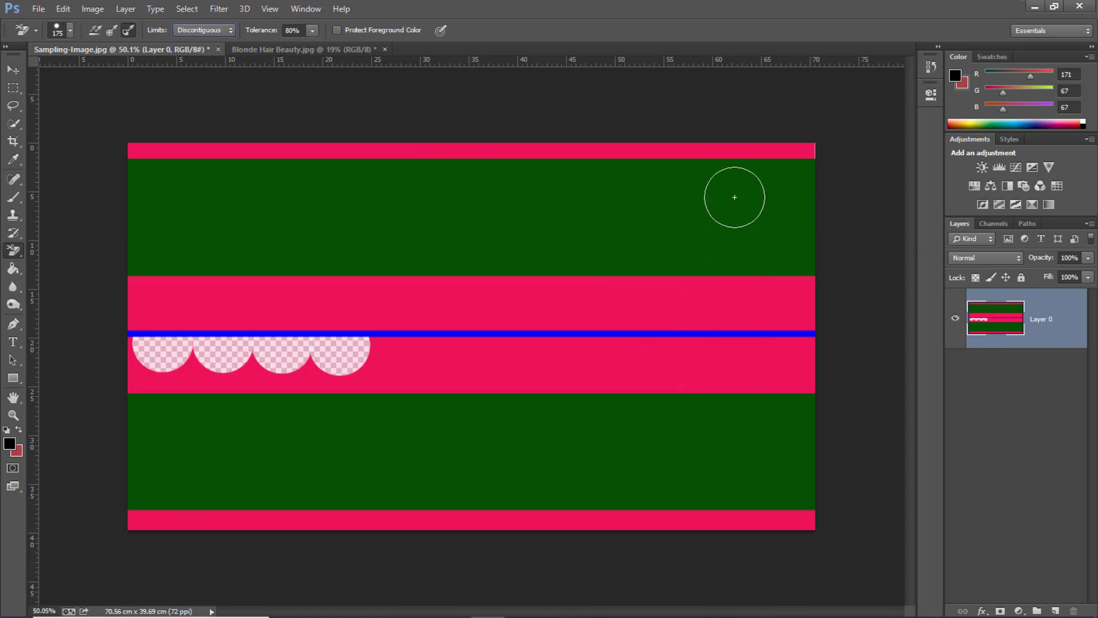
- Erase a row of four adjoining dabs across the blue line, starting at the image's right edge
click(785, 341)
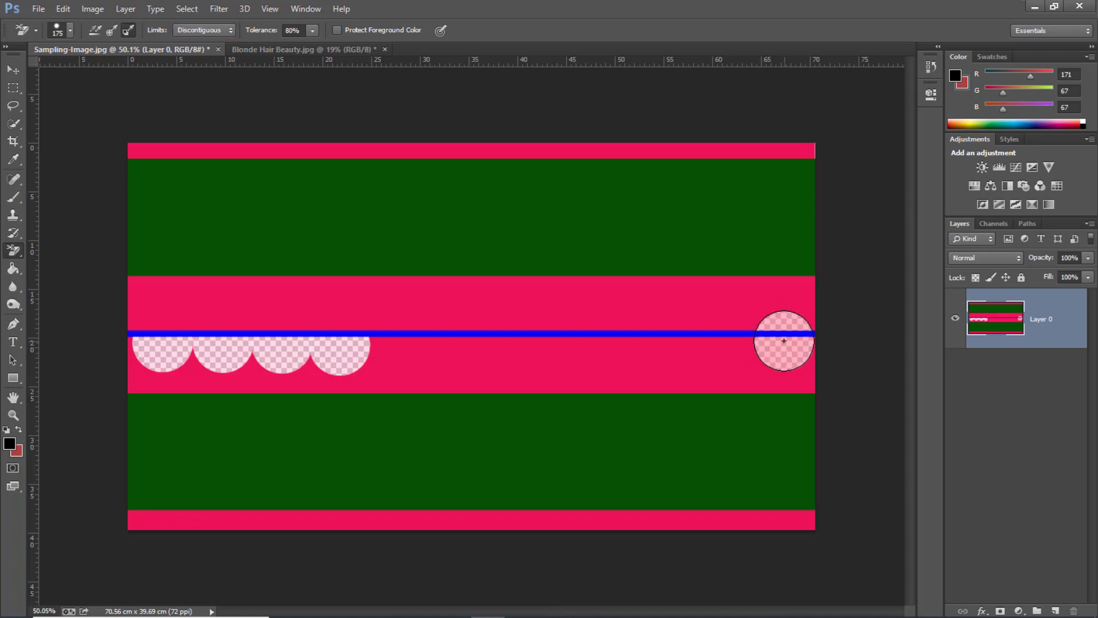
click(725, 343)
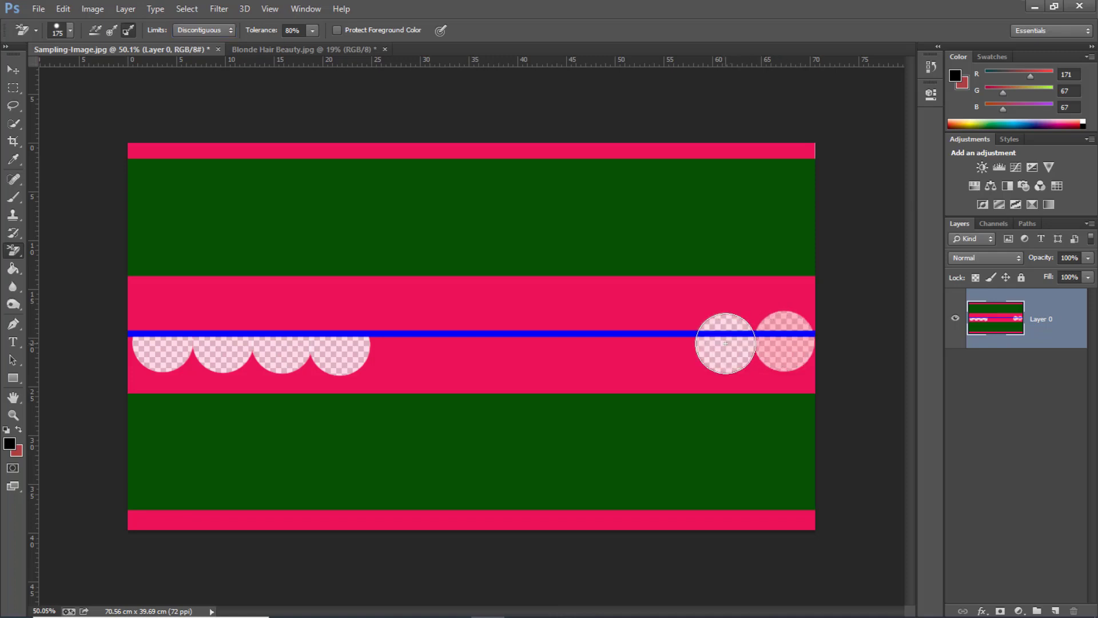
click(666, 342)
click(605, 341)
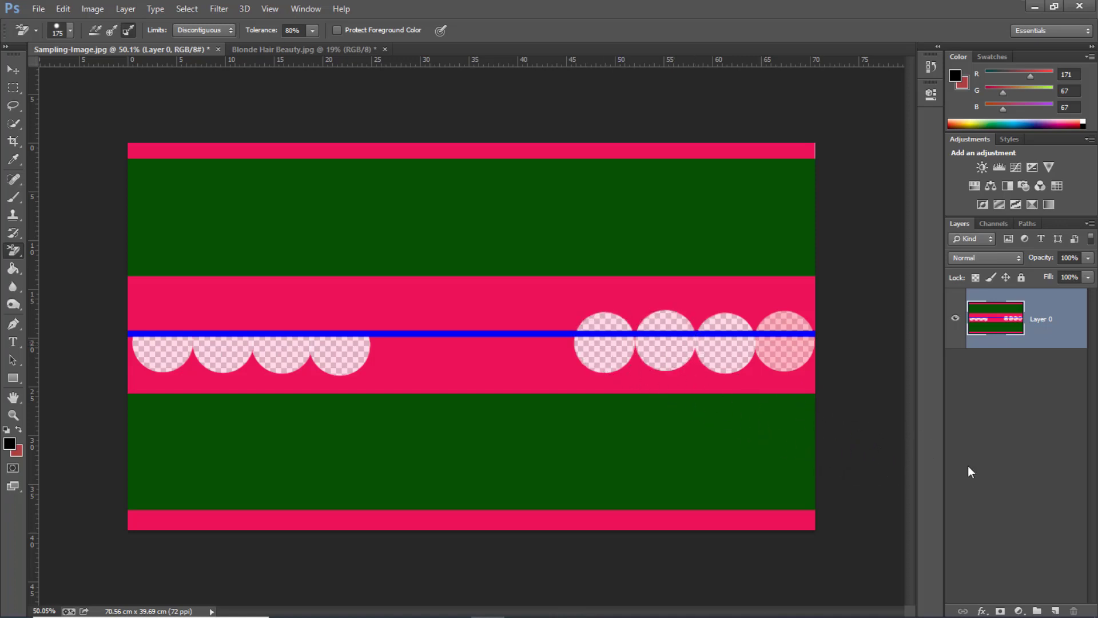
- Undo all the erased dabs along the blue line at both ends of the image
key(ctrl+z)
key(ctrl+z)
key(ctrl+z)
key(ctrl+z)
key(ctrl+z)
key(ctrl+z)
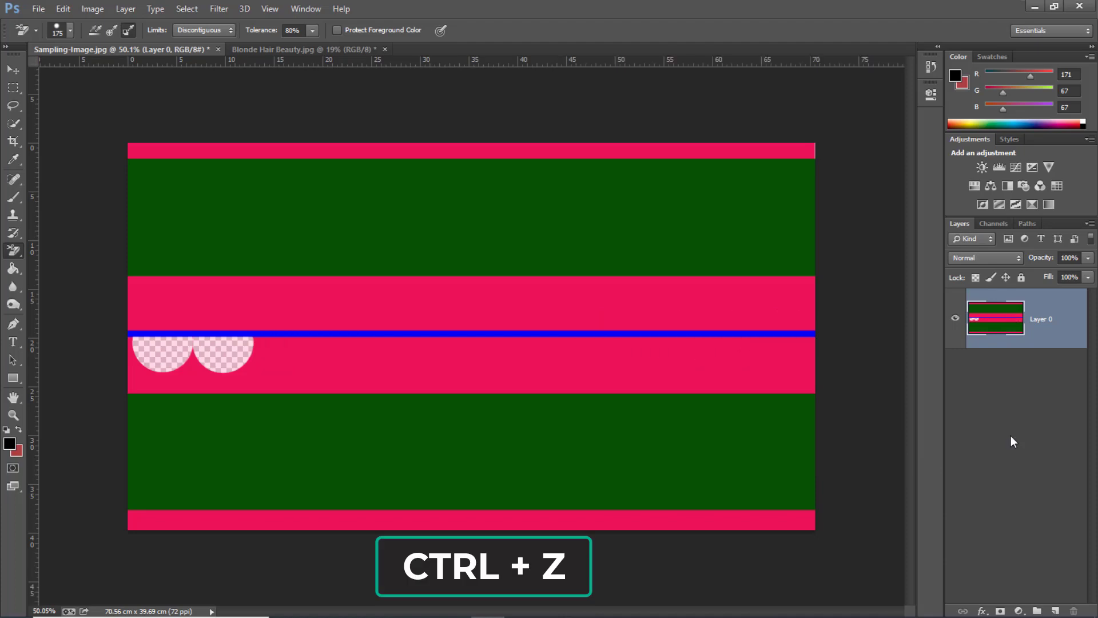
key(ctrl+z)
key(ctrl+z)
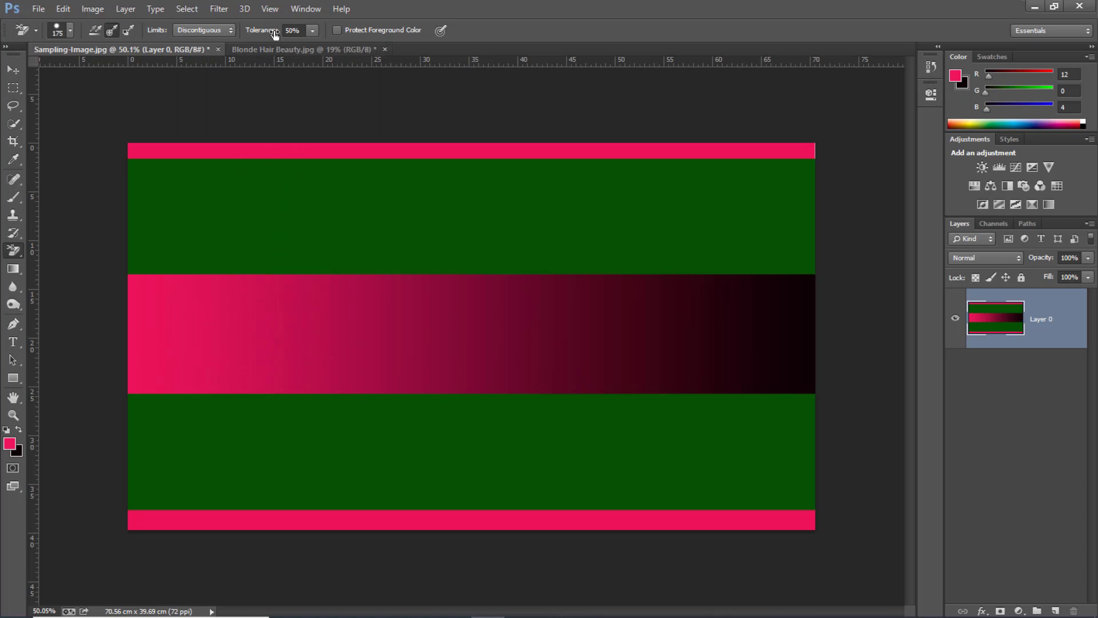
- Test erasing the pink end of the gradient band at 1% and at 25% tolerance, undoing each stroke
drag(277, 35, 196, 37)
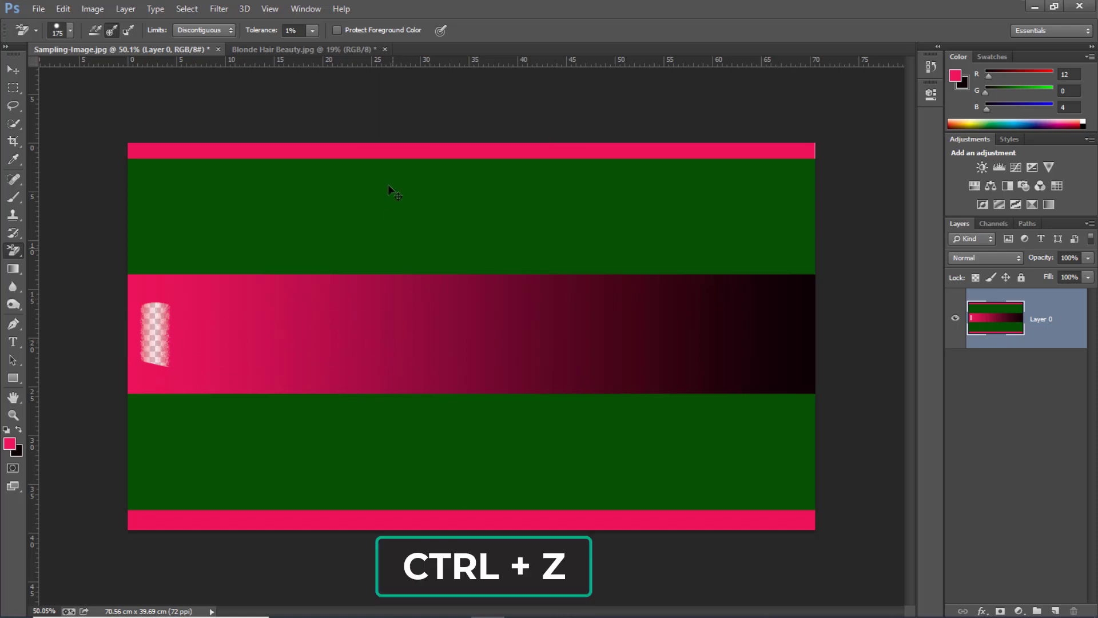
key(ctrl+z)
text(25)
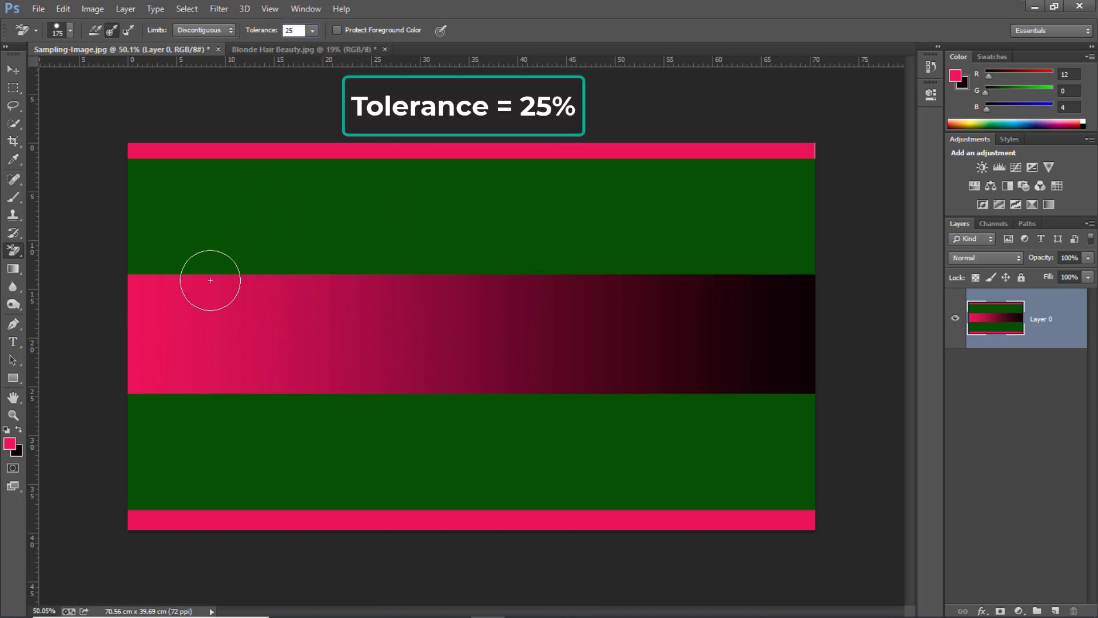
drag(152, 327, 235, 332)
drag(355, 337, 524, 336)
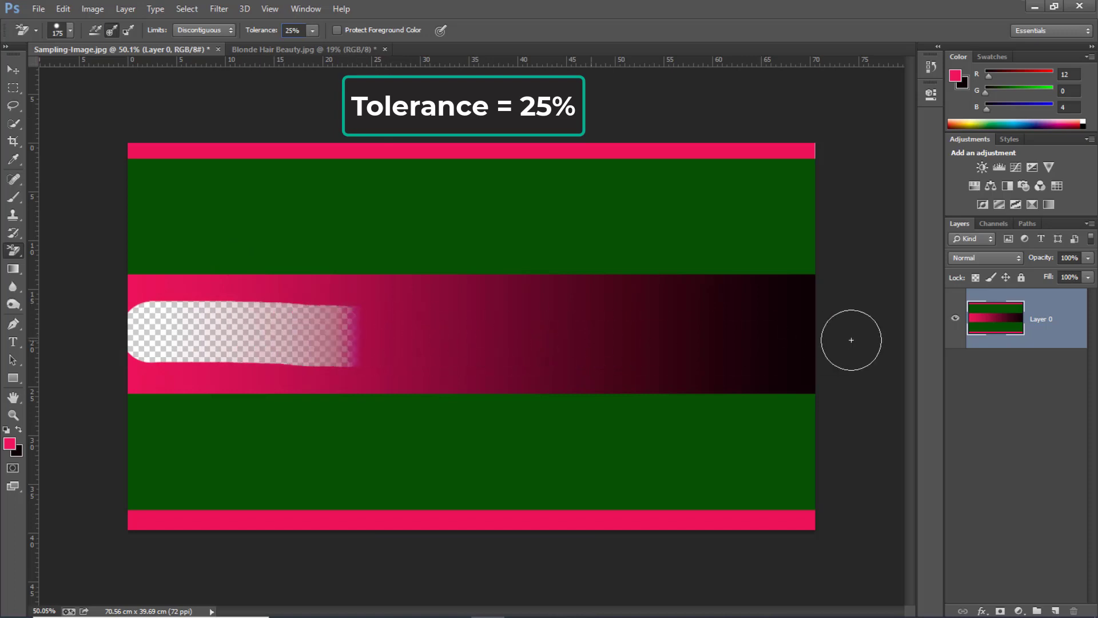
key(ctrl+z)
- Test erasing along the full gradient band with the tolerance at 50%, and undo the stroke
click(293, 29)
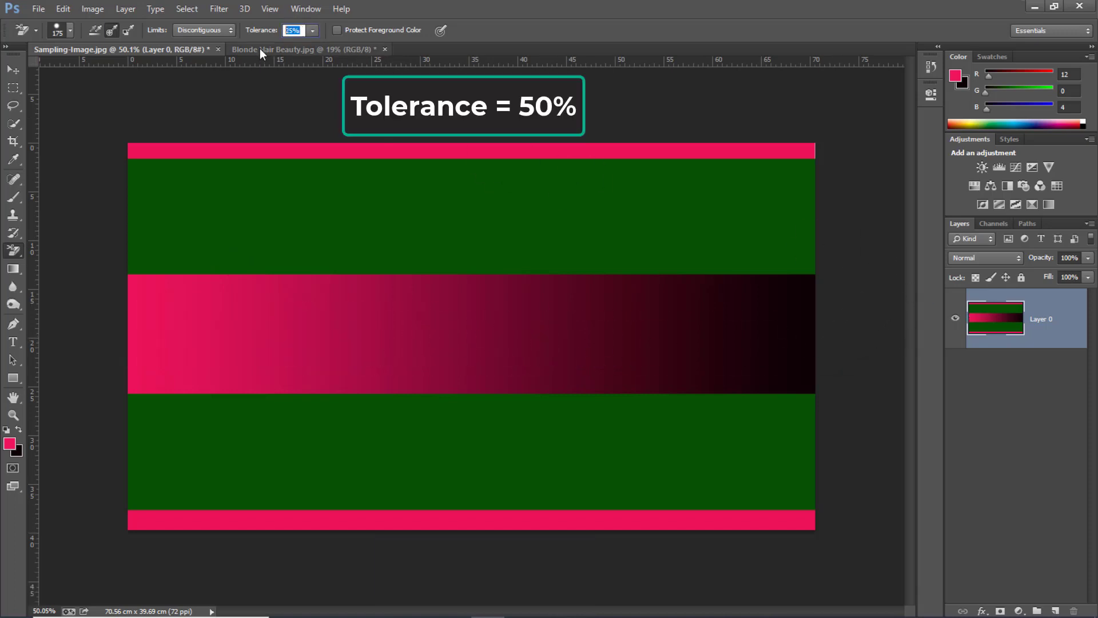
text(50)
drag(152, 335, 821, 336)
key(ctrl+z)
- Test erasing the full gradient band at 75% tolerance, undo it, and erase it again at a higher tolerance
click(295, 30)
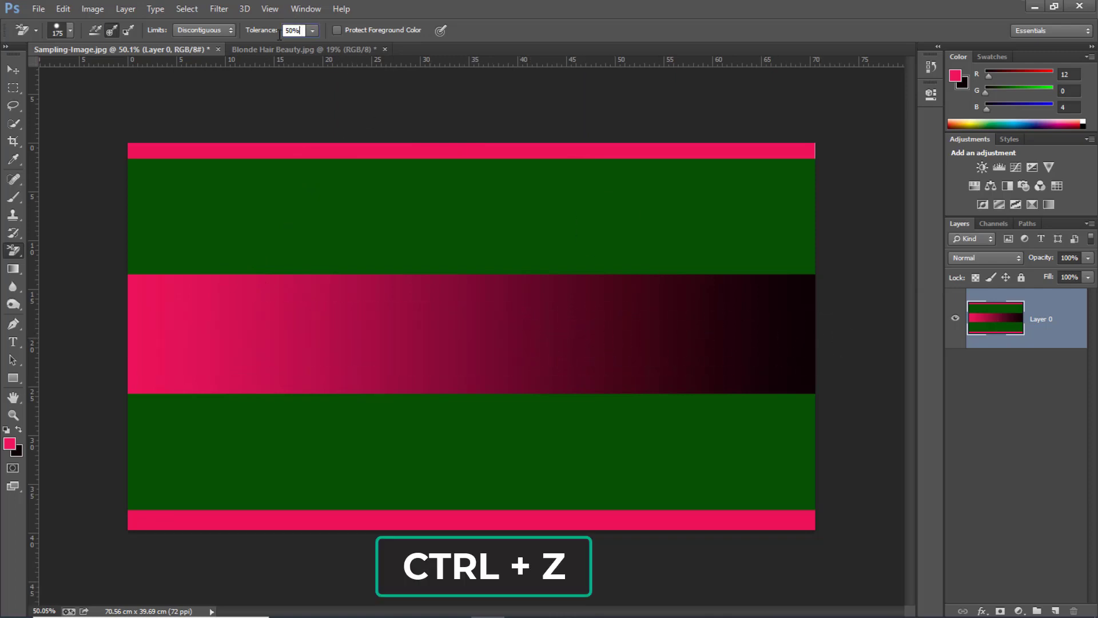
text(75)
drag(150, 329, 846, 334)
key(ctrl+z)
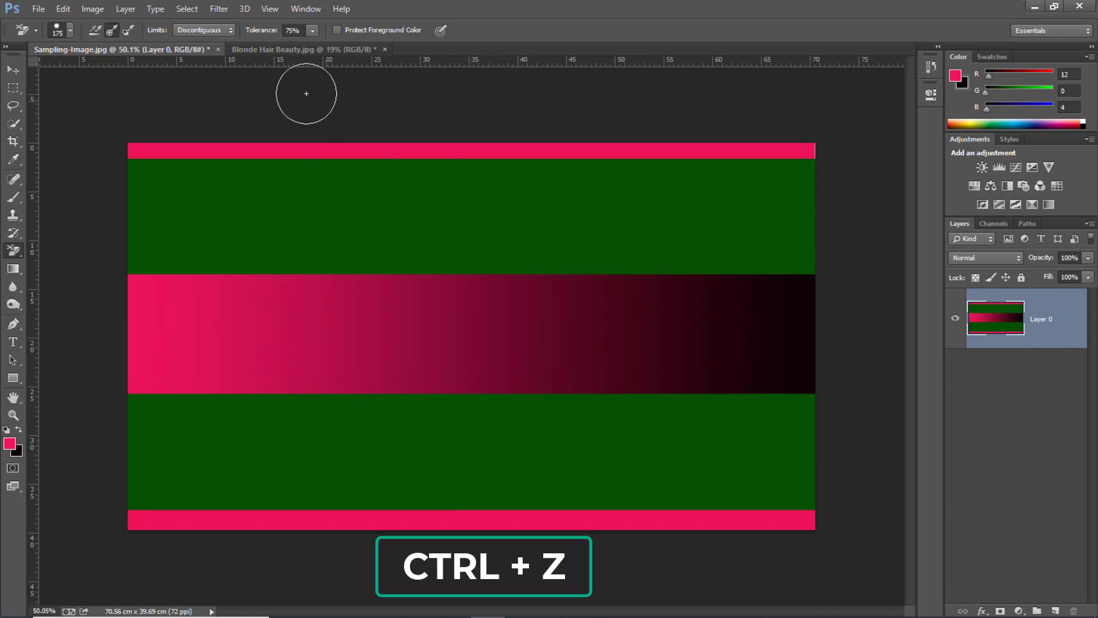
drag(267, 34, 344, 39)
drag(152, 338, 846, 342)
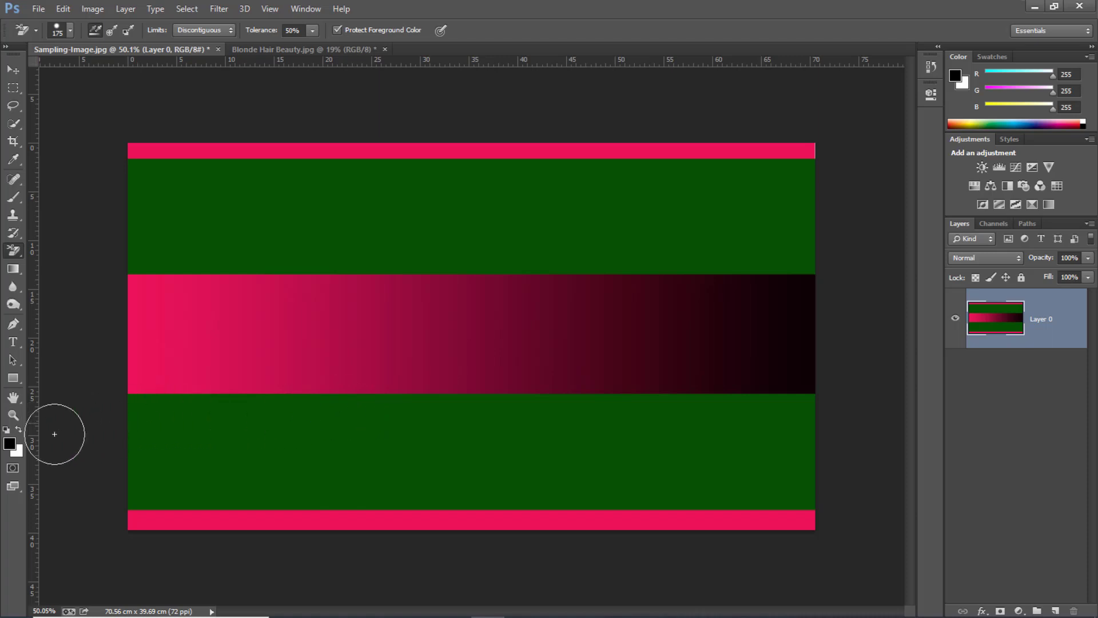
- Set the foreground color to the dark green of the image's wide stripe, #065003
click(12, 444)
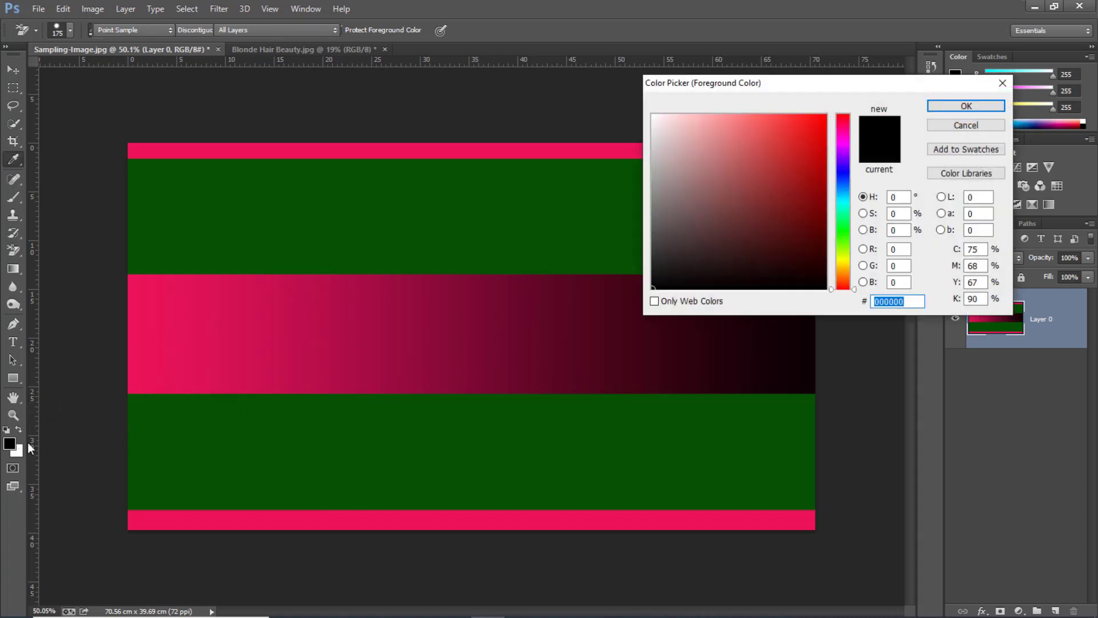
click(351, 238)
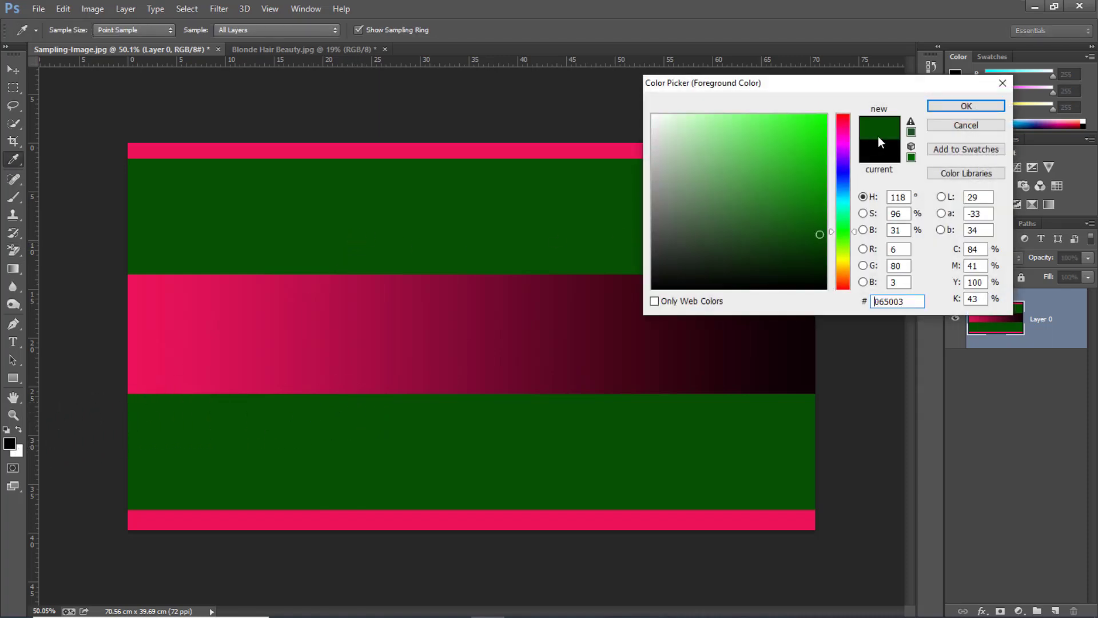
click(945, 107)
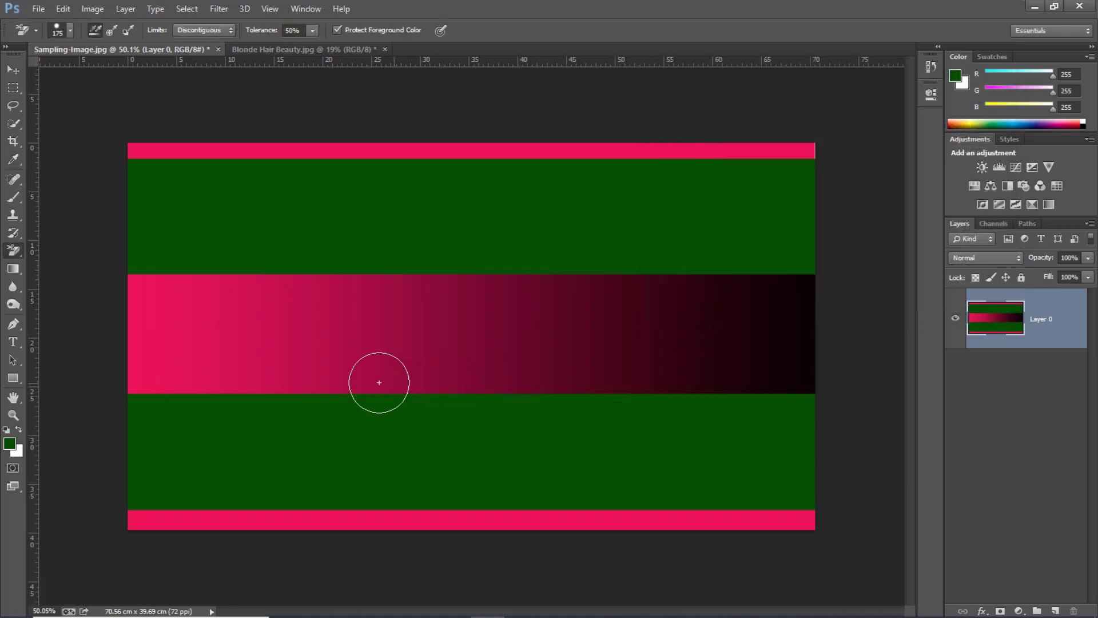
- Erase through the gradient band and over the green stripes with Protect Foreground Color on, ending at the bottom pink stripe
drag(200, 346, 239, 346)
mouse_move(449, 304)
mouse_down()
mouse_move(457, 202)
mouse_move(386, 223)
mouse_up()
drag(268, 429, 375, 381)
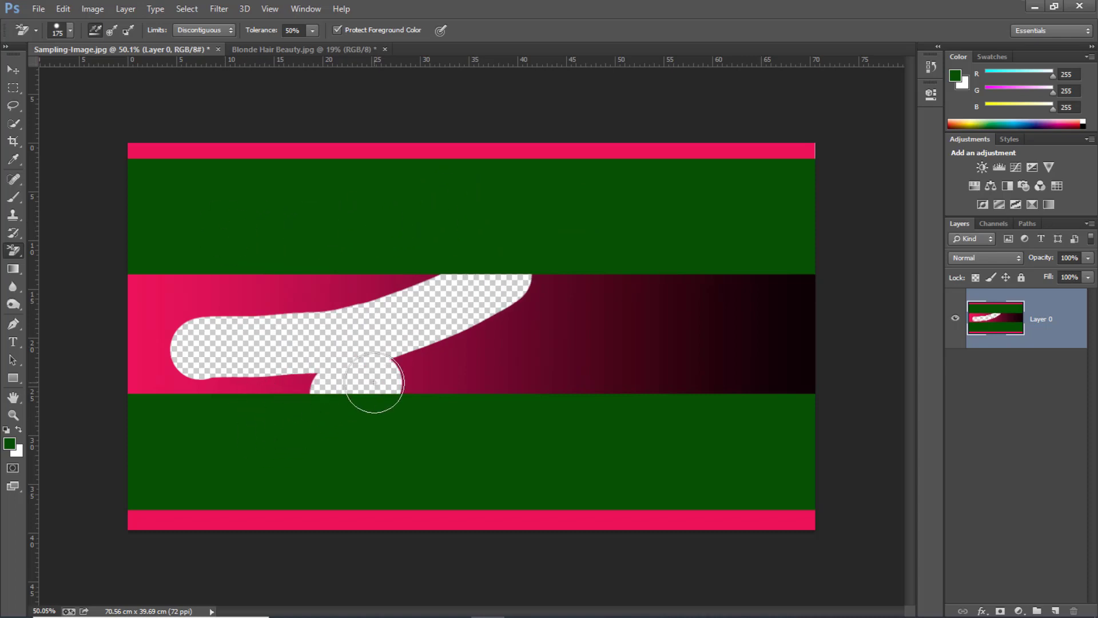
click(472, 388)
click(513, 526)
click(538, 511)
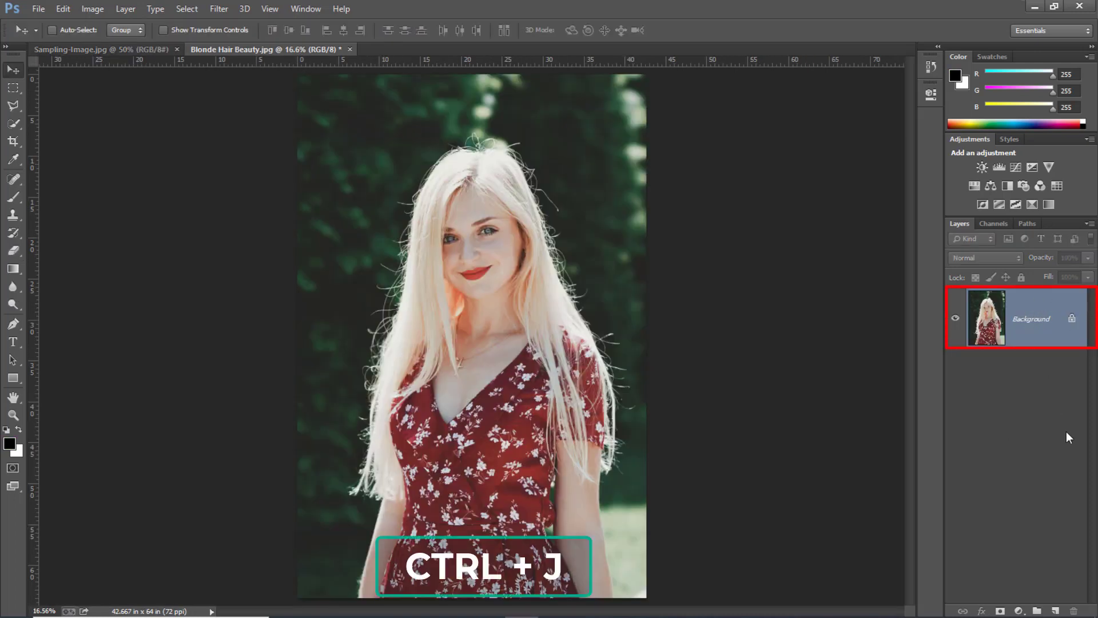
- Duplicate the portrait's Background layer and add a Solid Color fill layer in blue, #0000ff
key(ctrl+j)
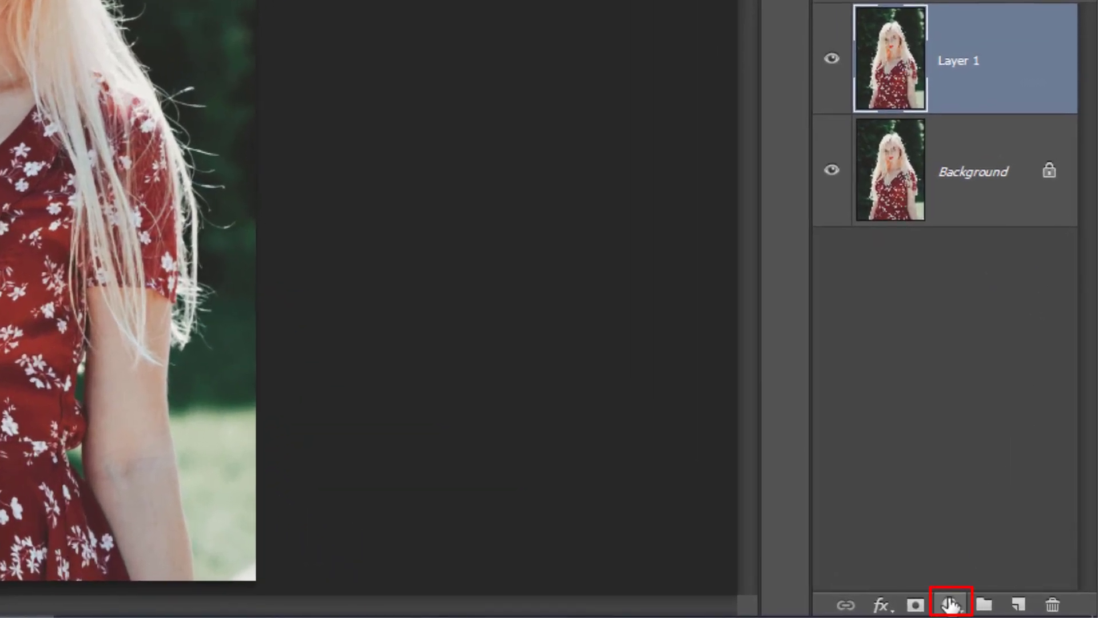
click(950, 605)
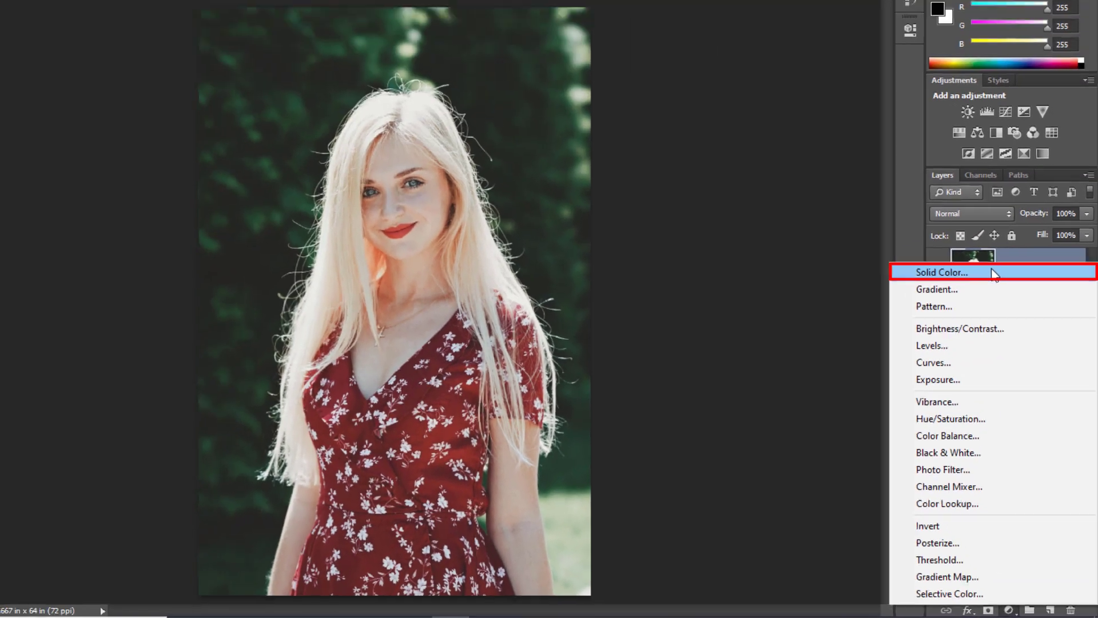
click(930, 70)
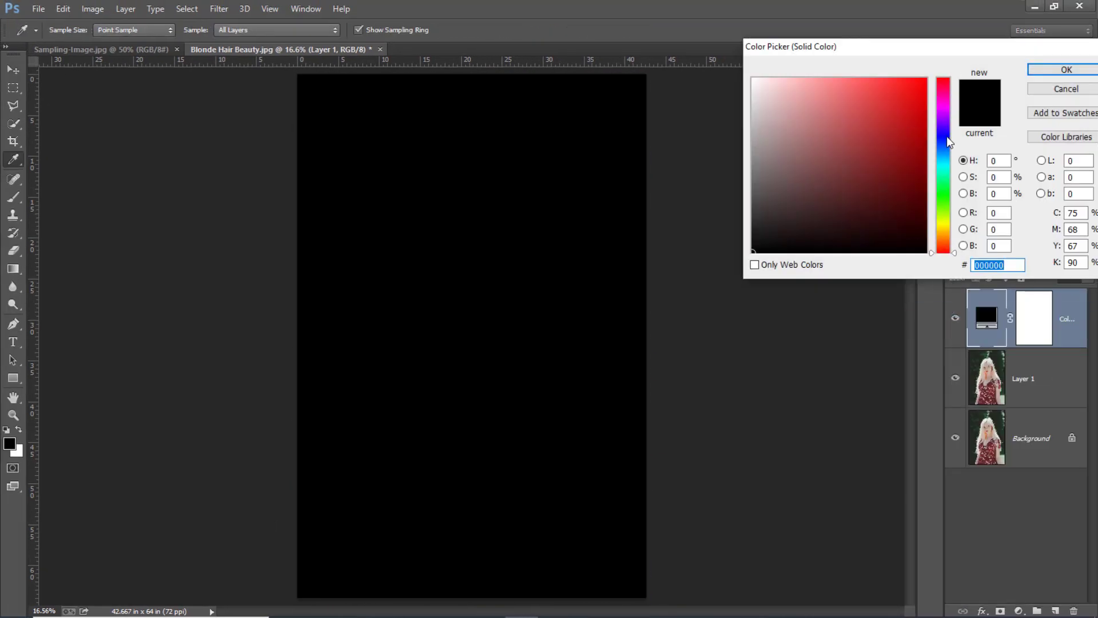
click(933, 136)
click(932, 76)
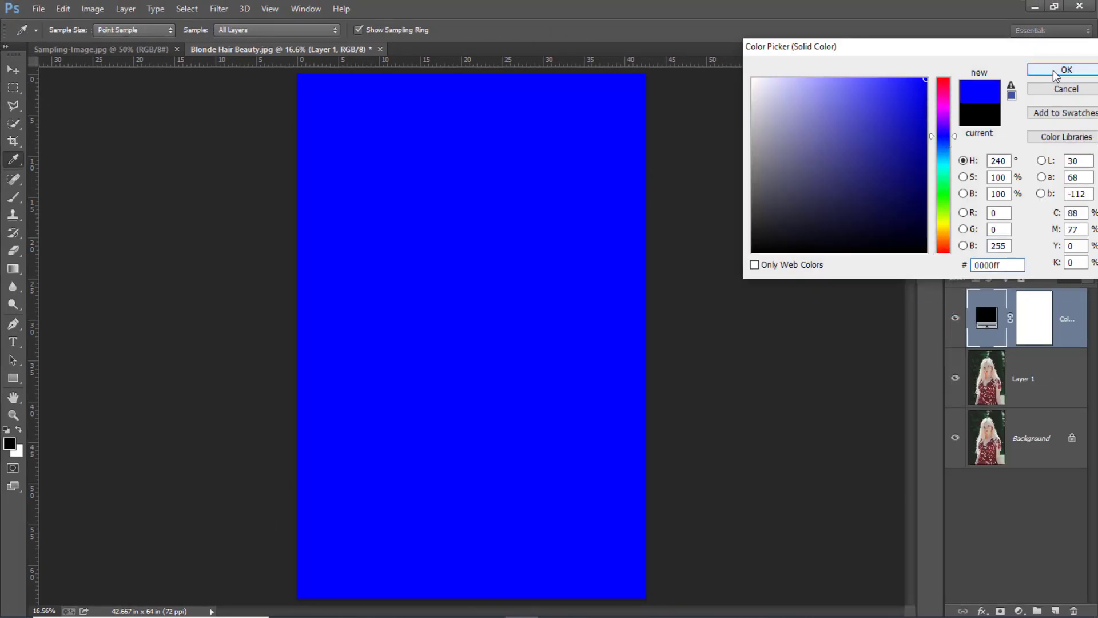
click(1066, 69)
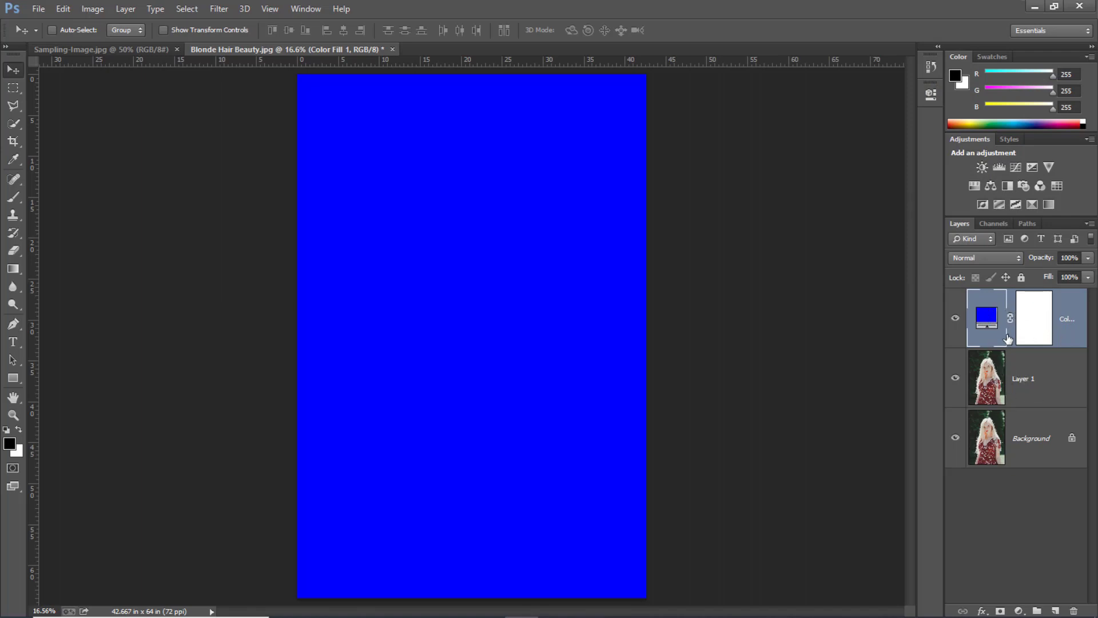
- Move the blue fill layer between Layer 1 and Background, and select Layer 1
drag(996, 336, 998, 398)
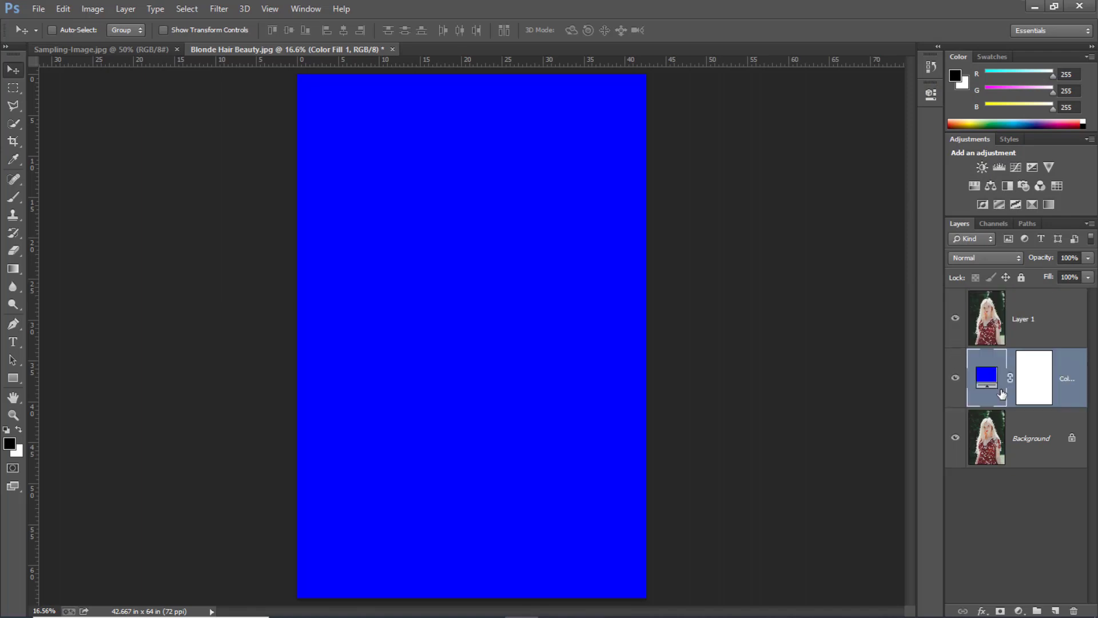
click(1043, 326)
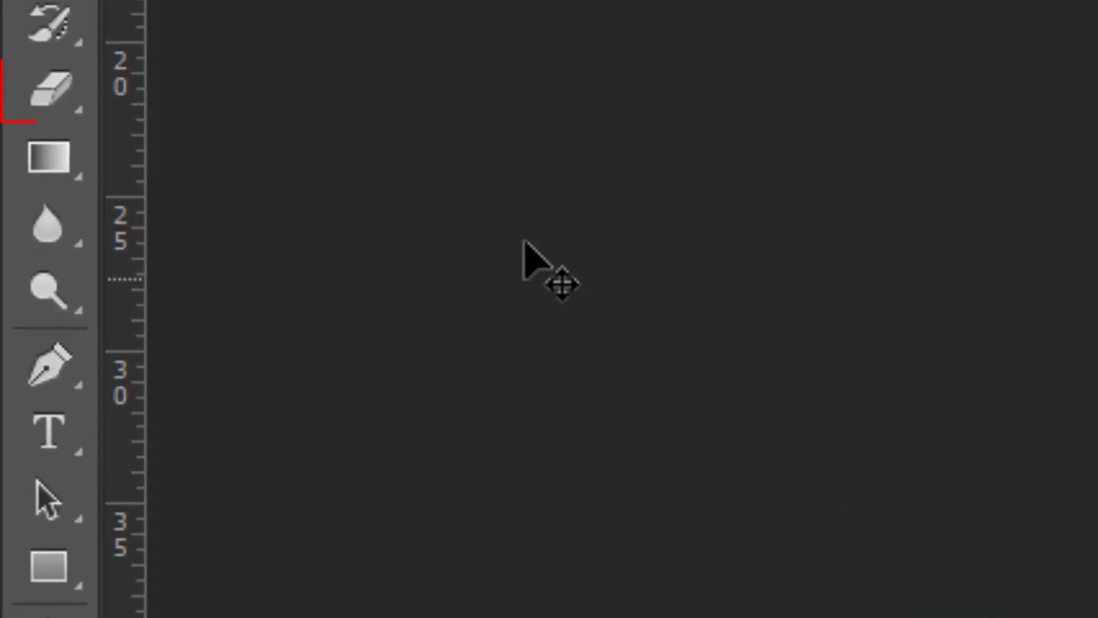
- Activate the Background Eraser Tool
click(43, 108)
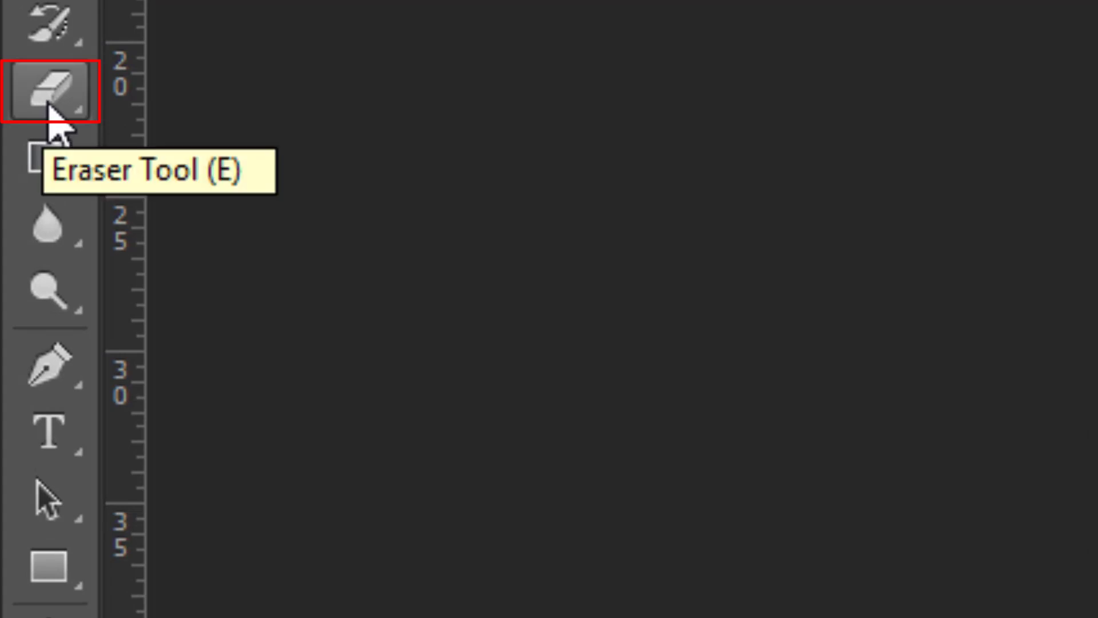
click(49, 101)
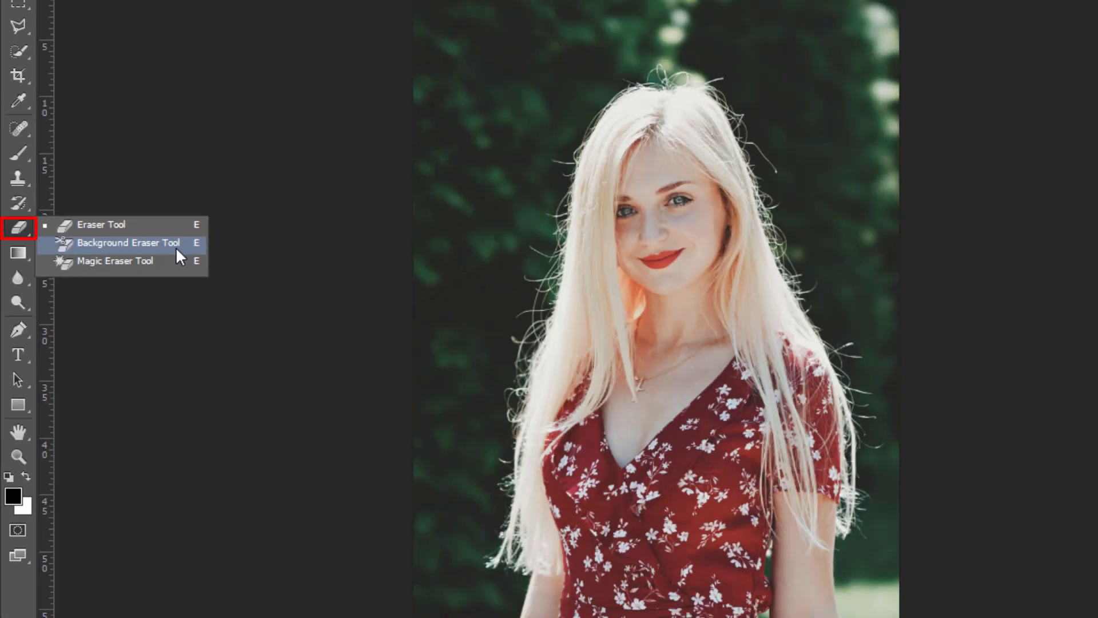
click(477, 137)
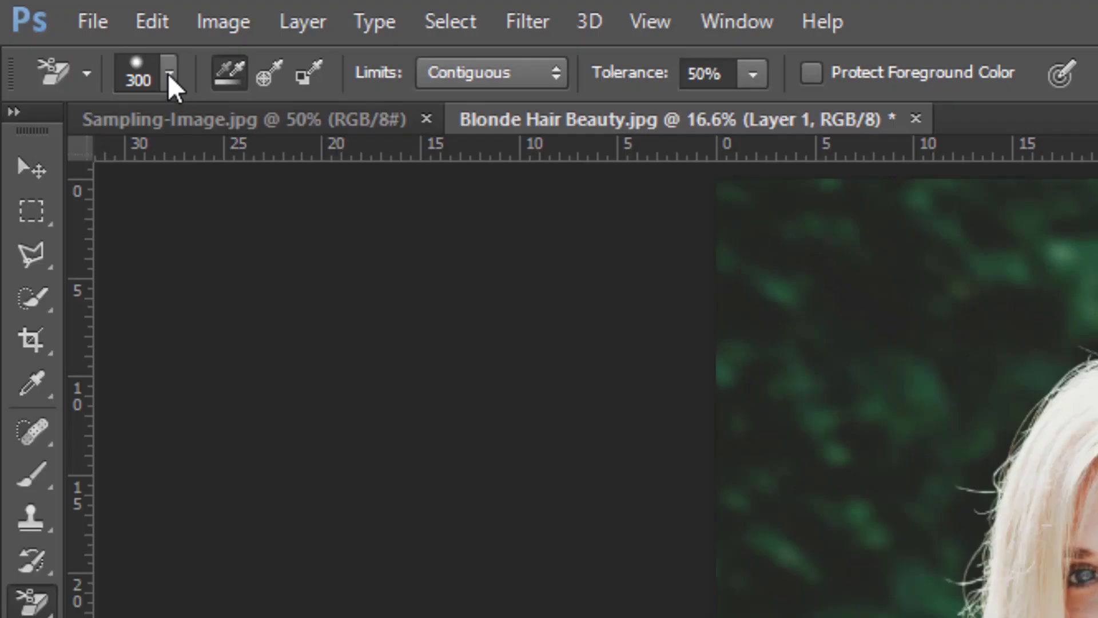
- Set the eraser brush's hardness to 100% and its sampling to Once
click(70, 32)
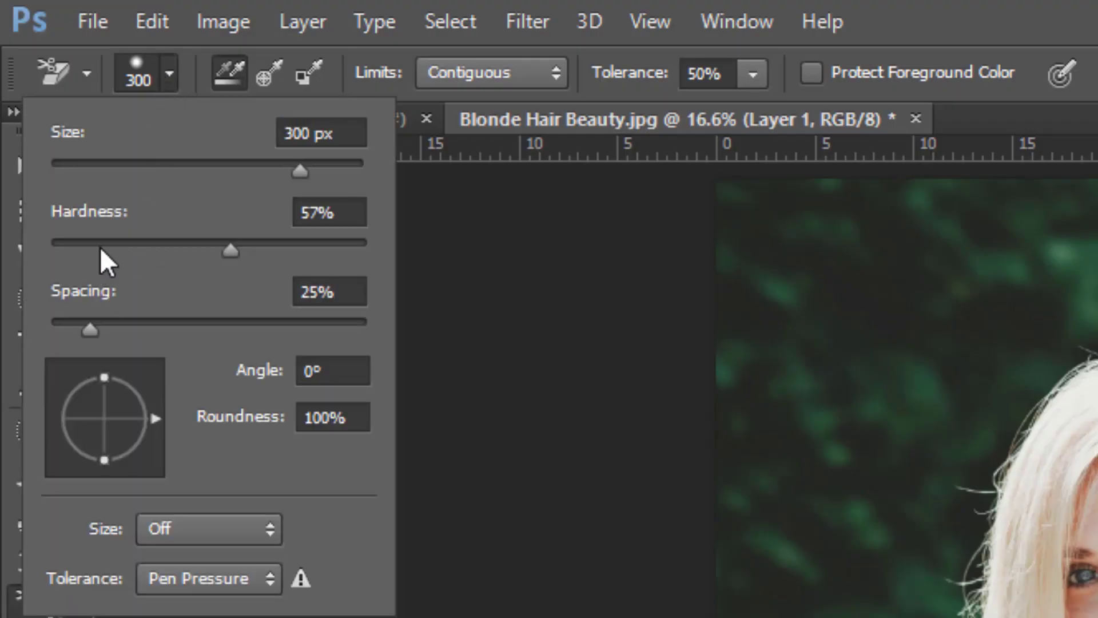
drag(229, 248, 381, 239)
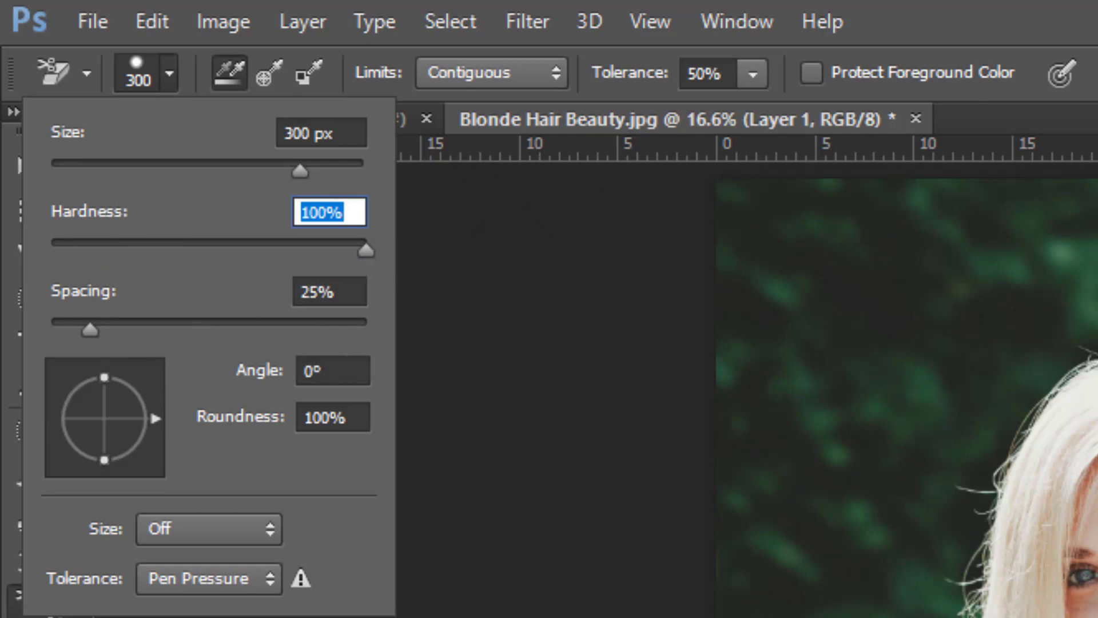
key(Return)
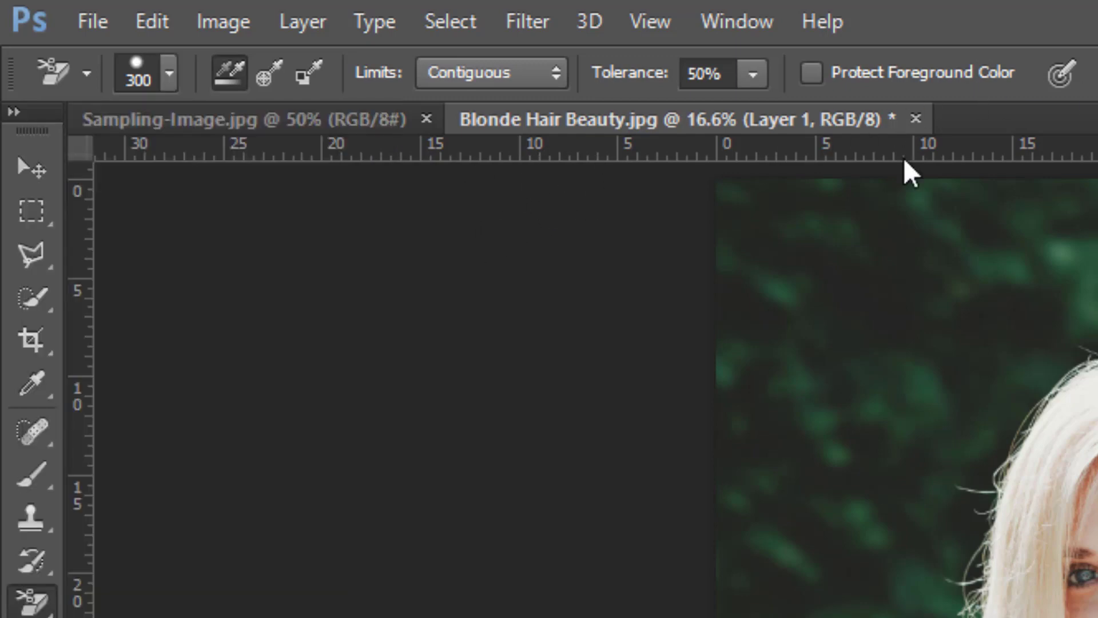
click(264, 80)
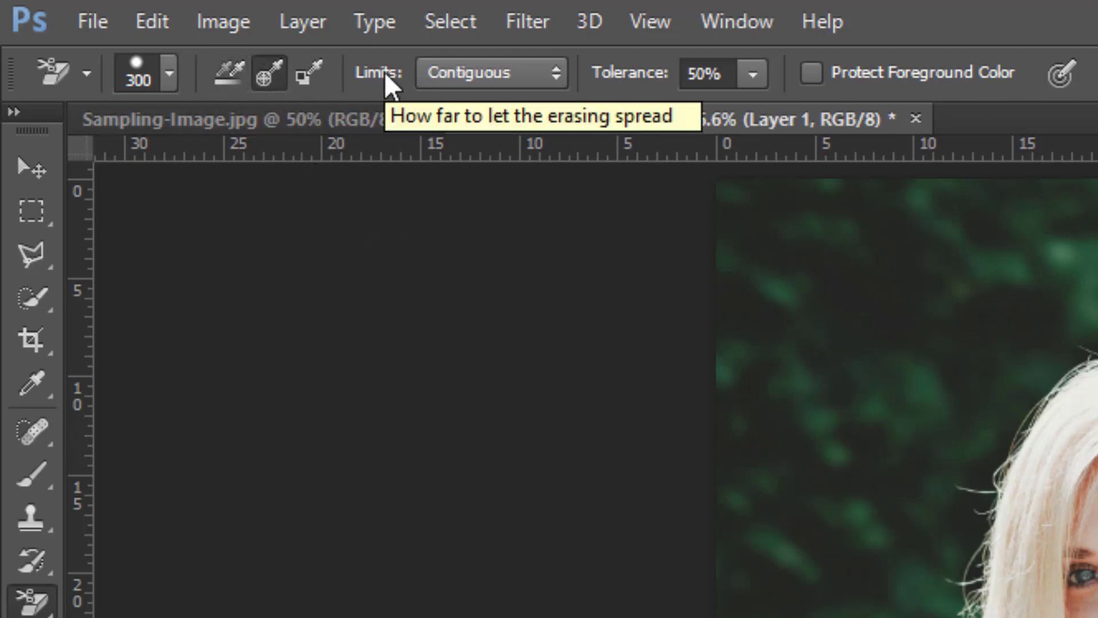
- Set the eraser's limits to Discontiguous and erase the background around the head and upper hair on Layer 1
click(556, 77)
click(536, 107)
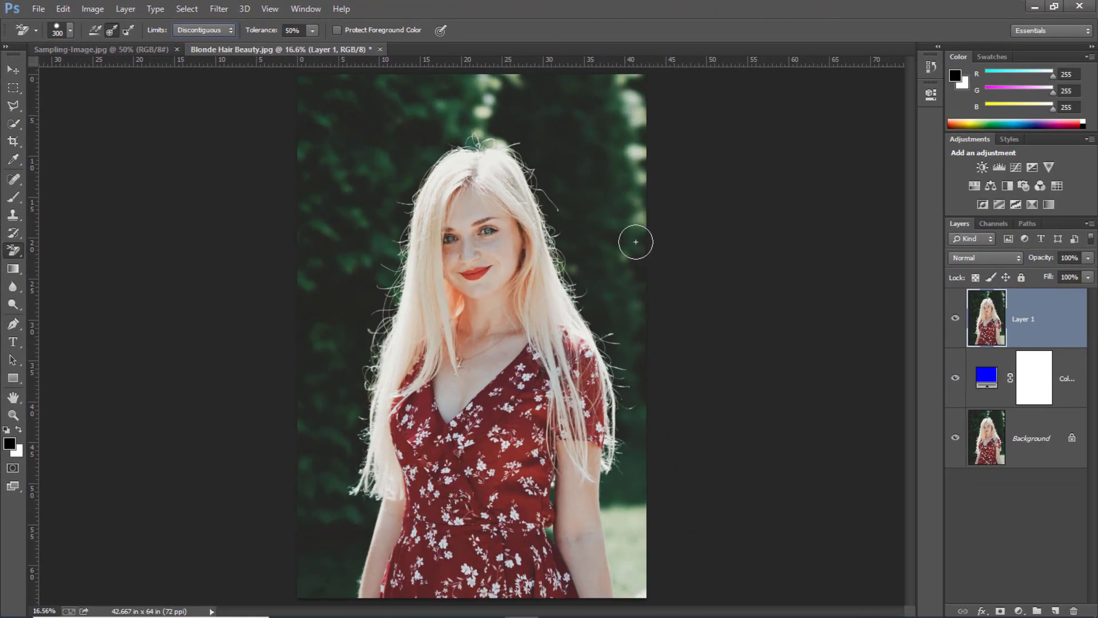
scroll(503, 191, up, 3)
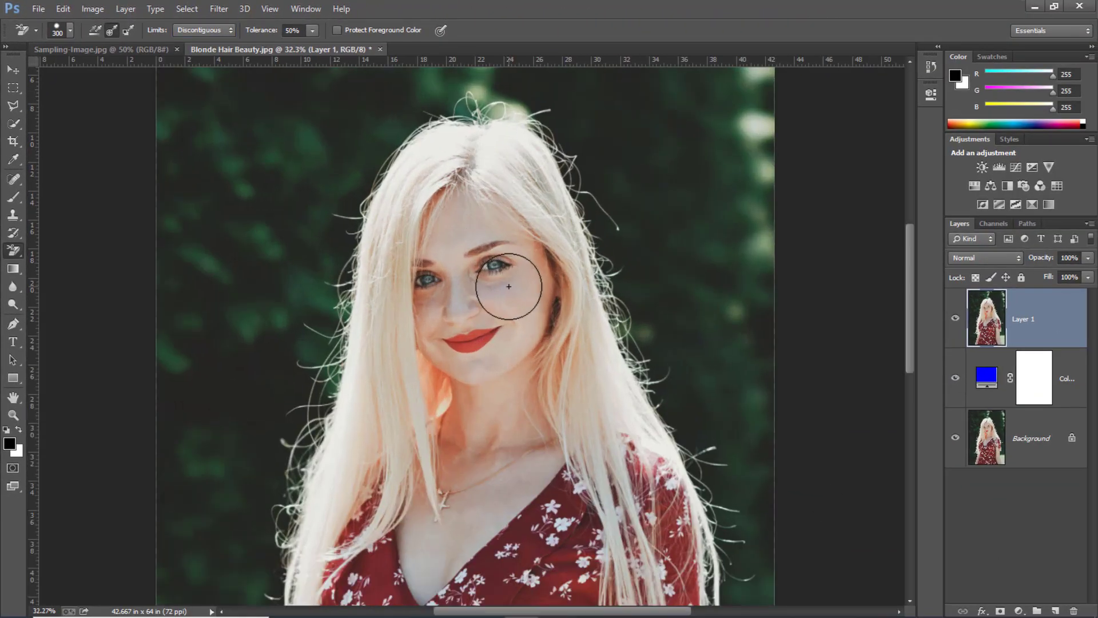
scroll(909, 303, up, 1)
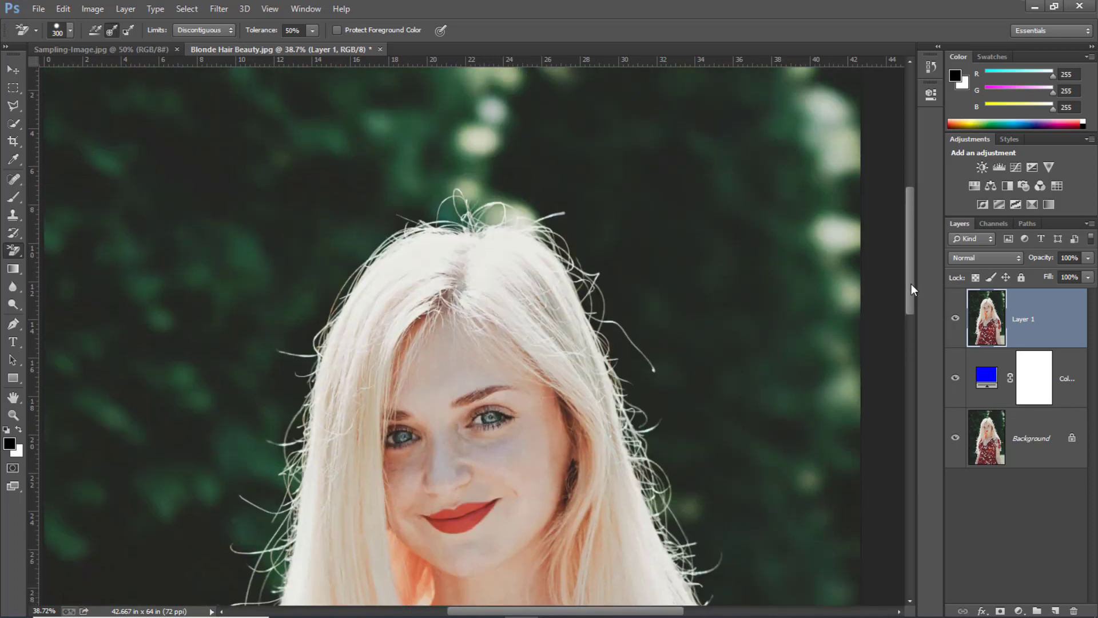
scroll(911, 284, up, 2)
scroll(488, 88, up, 1)
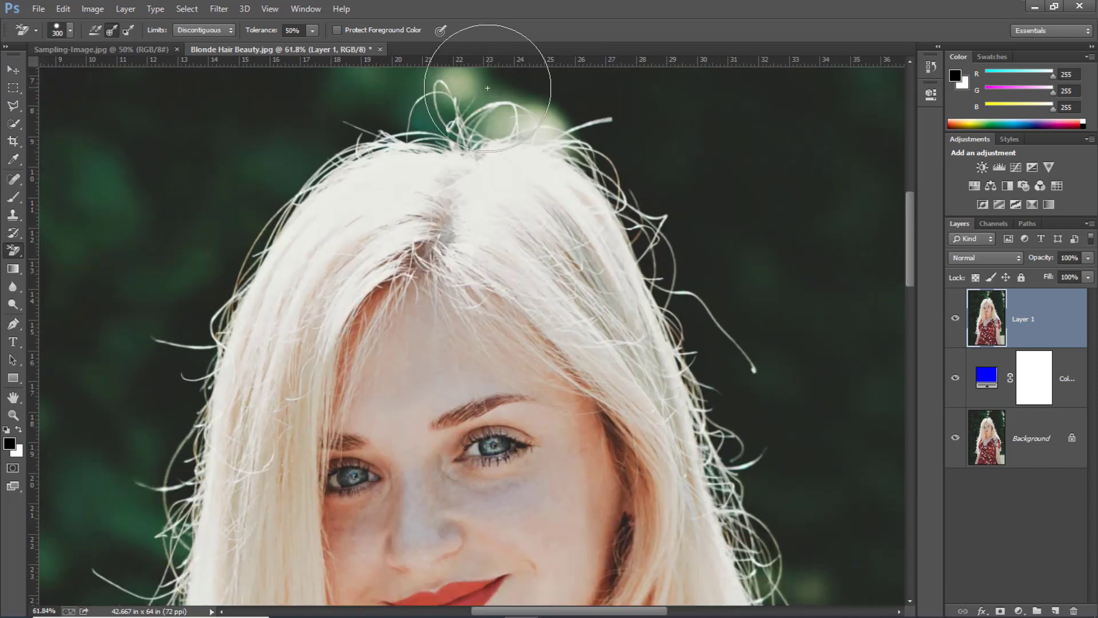
scroll(487, 89, down, 1)
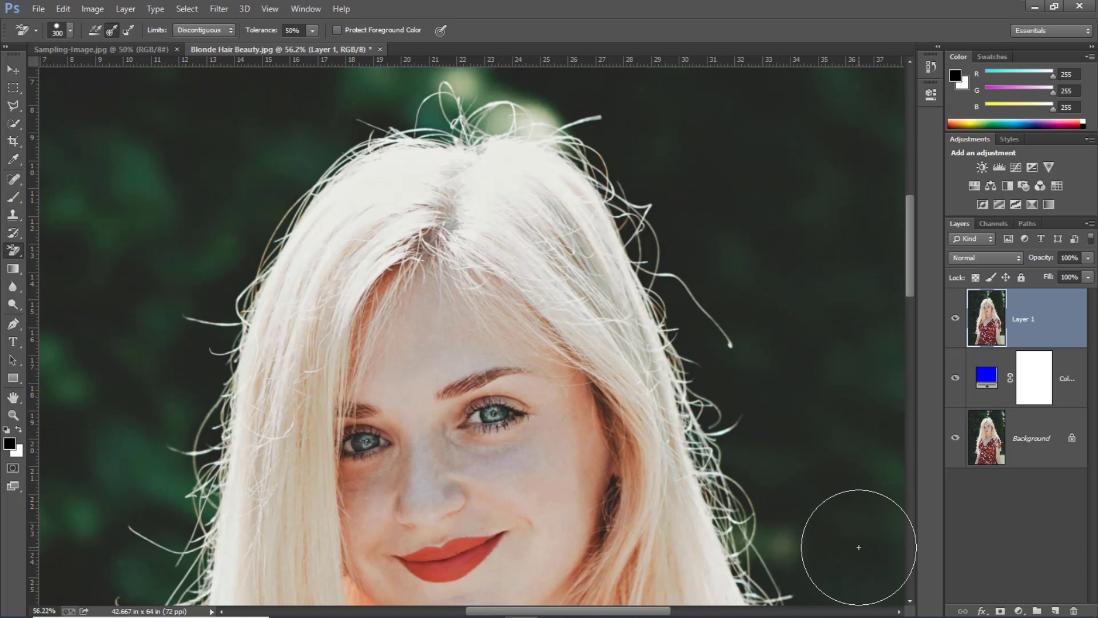
mouse_move(858, 549)
mouse_down()
mouse_move(826, 565)
mouse_move(789, 559)
mouse_move(764, 517)
mouse_move(732, 400)
mouse_move(625, 135)
mouse_move(551, 94)
mouse_move(454, 98)
mouse_move(336, 126)
mouse_move(262, 166)
mouse_move(216, 246)
mouse_move(186, 331)
mouse_move(181, 447)
mouse_move(140, 549)
mouse_move(117, 571)
mouse_up()
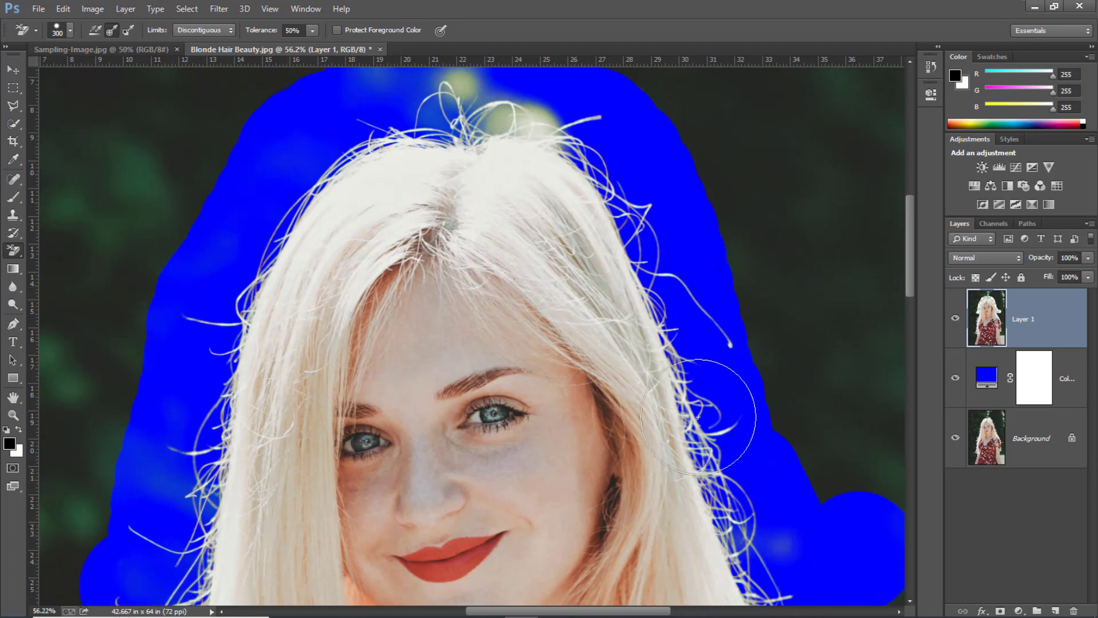
- Examine the fine hair strands along the side and crown of the head against the blue fill
scroll(747, 482, up, 6)
scroll(747, 483, up, 4)
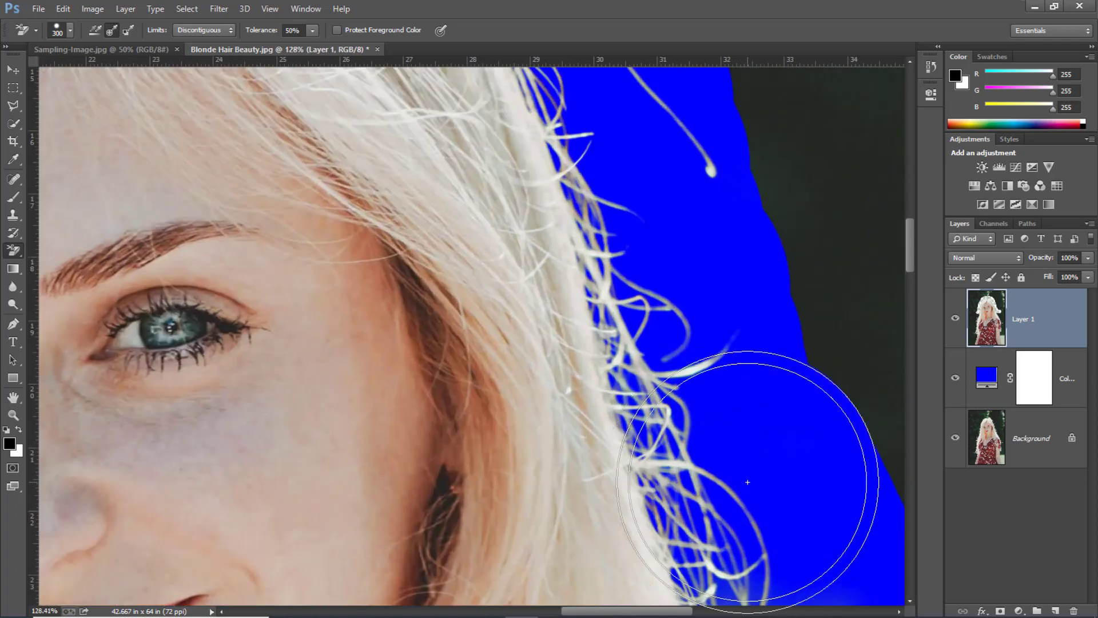
scroll(748, 482, down, 8)
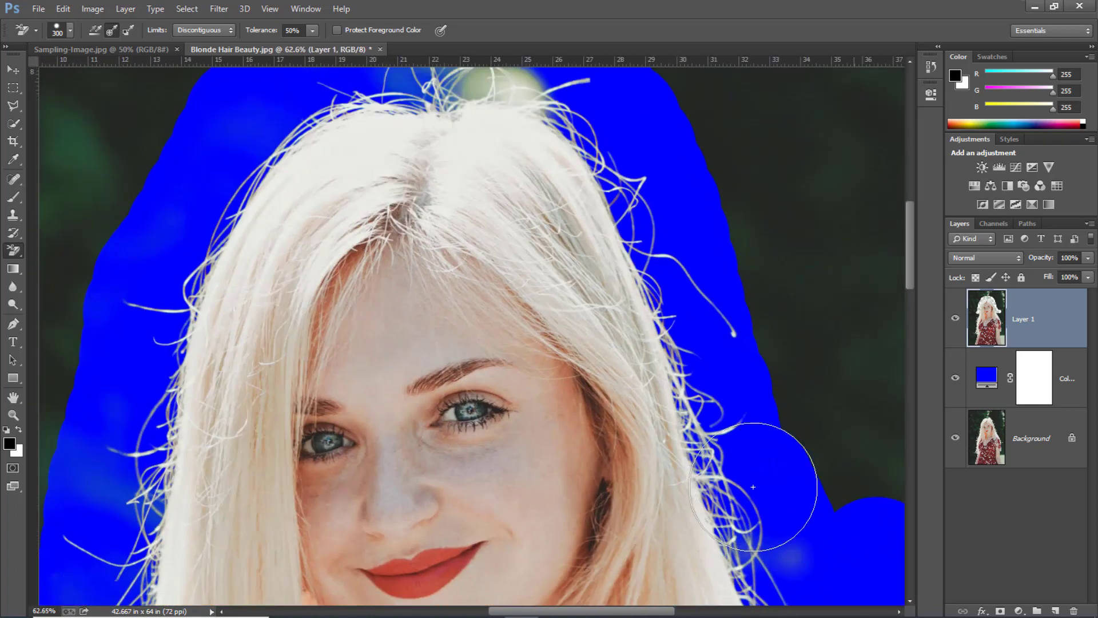
scroll(537, 143, up, 3)
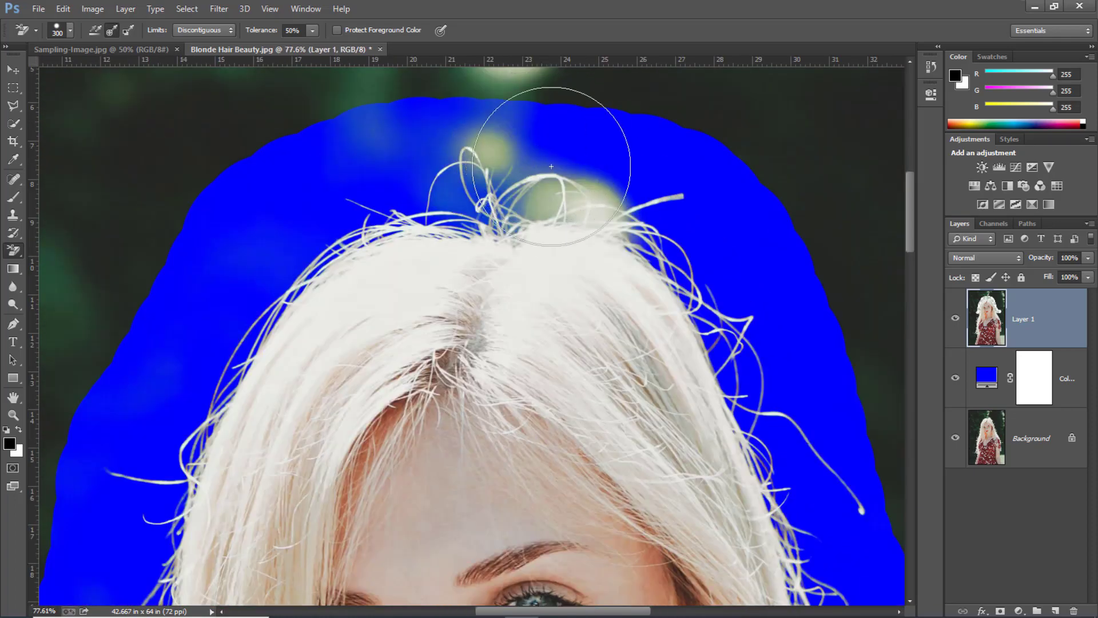
scroll(585, 185, up, 1)
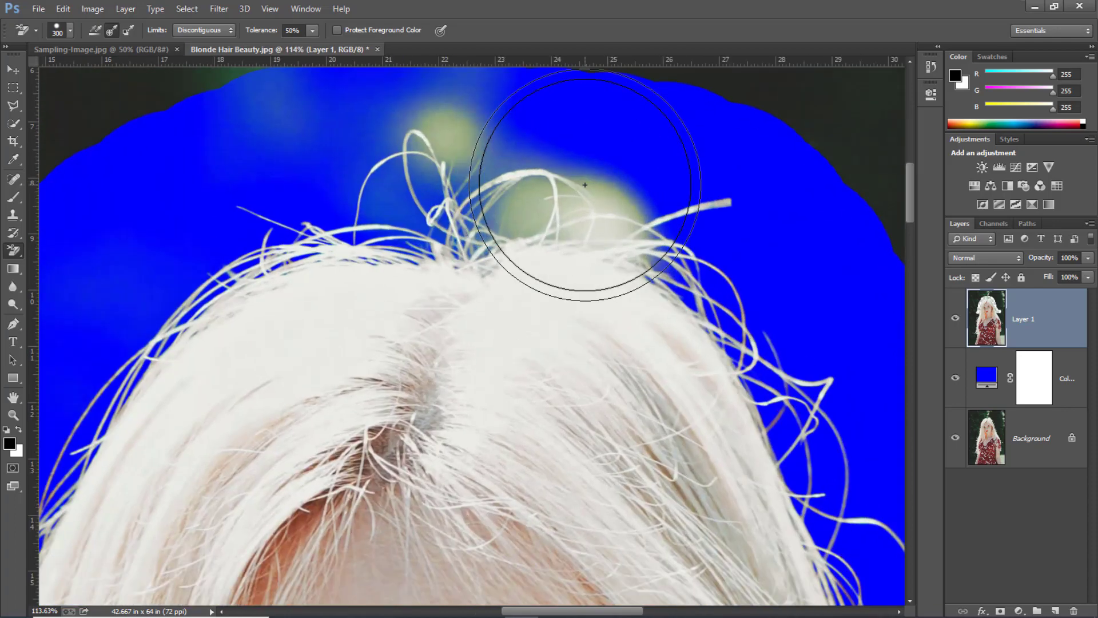
scroll(584, 183, down, 5)
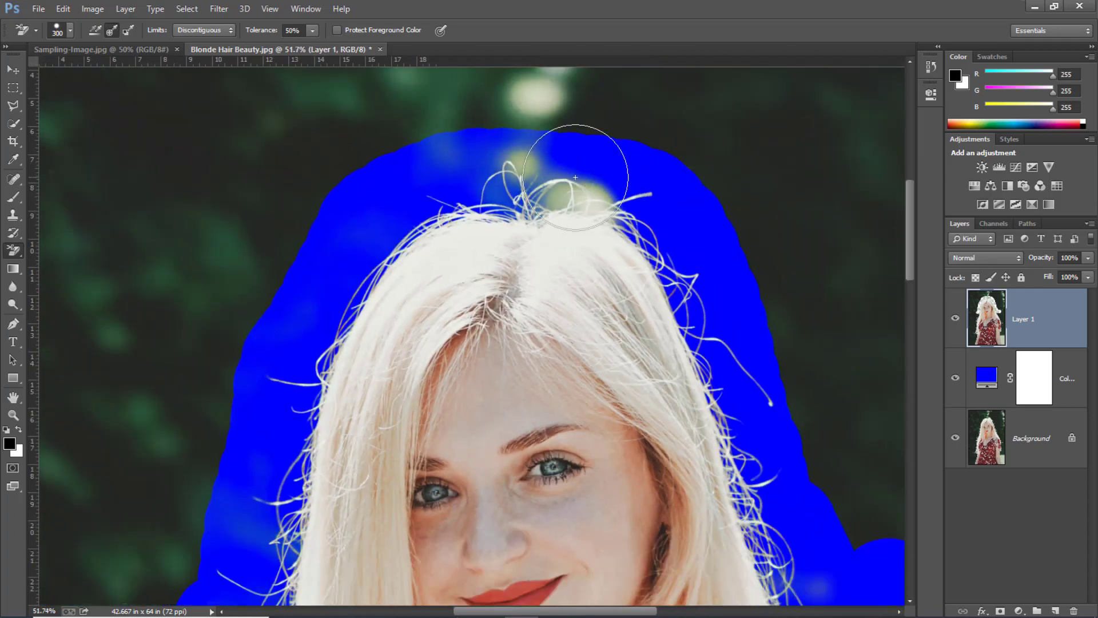
scroll(575, 177, down, 6)
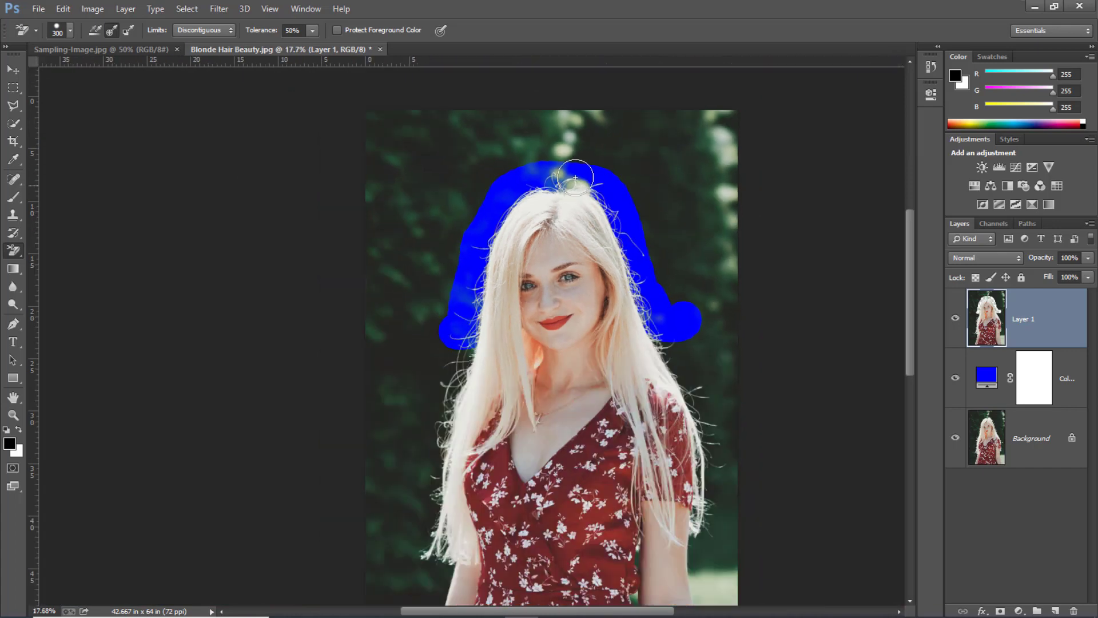
scroll(575, 177, down, 1)
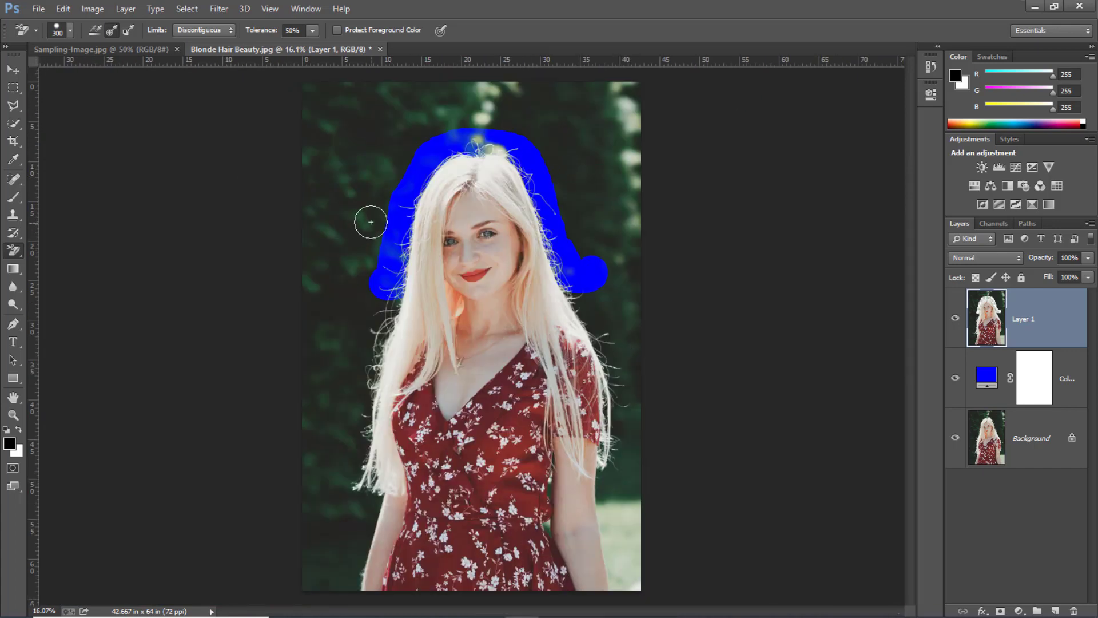
- Erase the green background beside the hair and arm on the image's left side, down to the bottom edge
scroll(362, 494, up, 1)
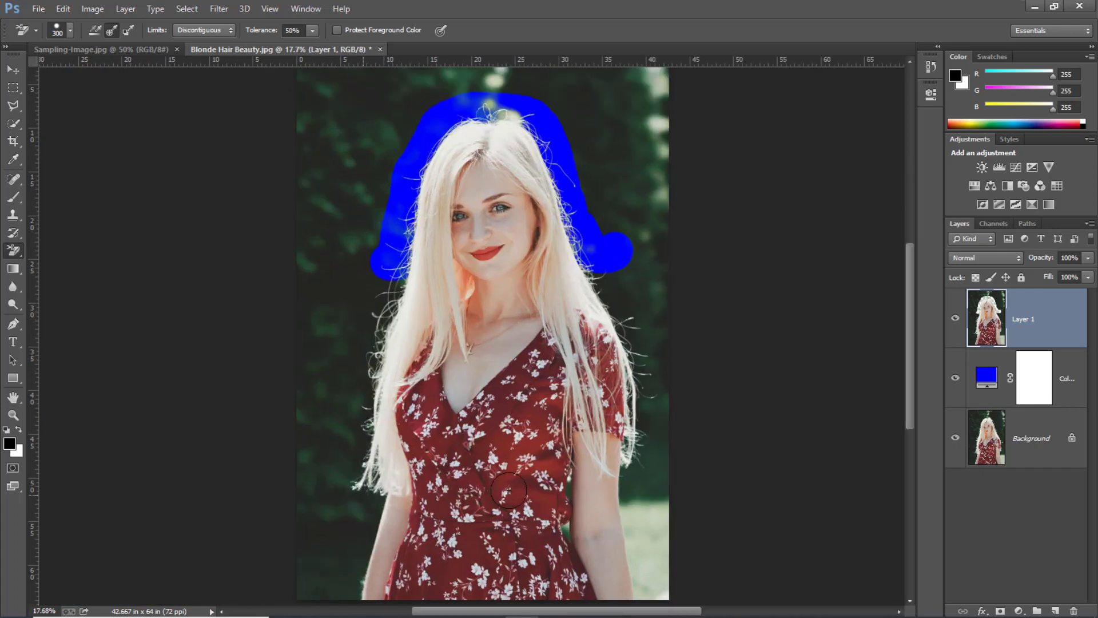
drag(909, 303, 908, 313)
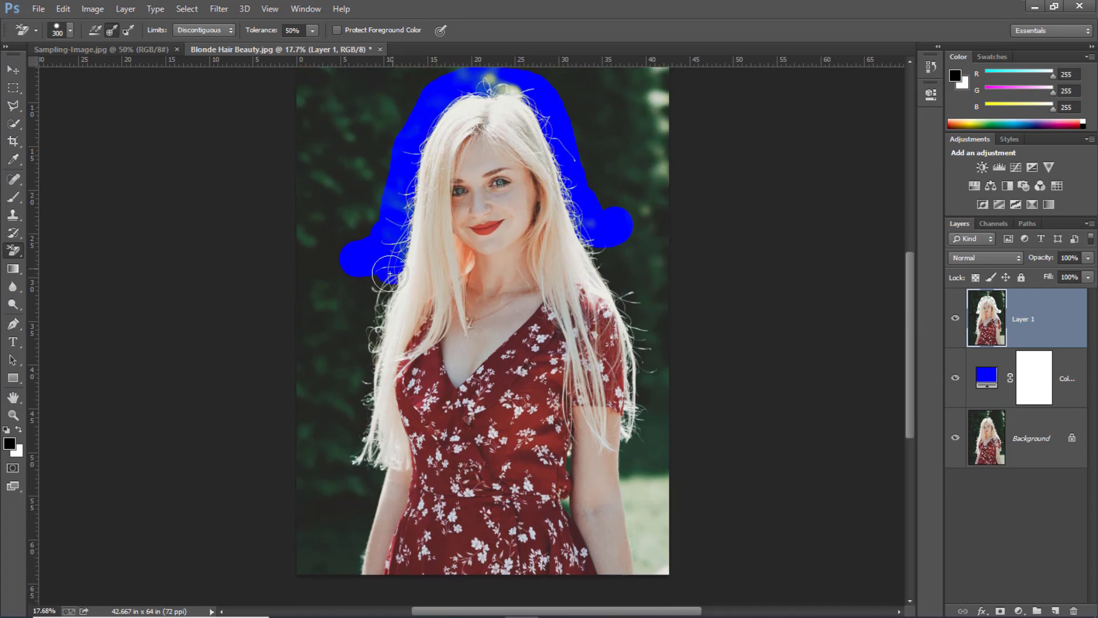
drag(380, 292, 373, 324)
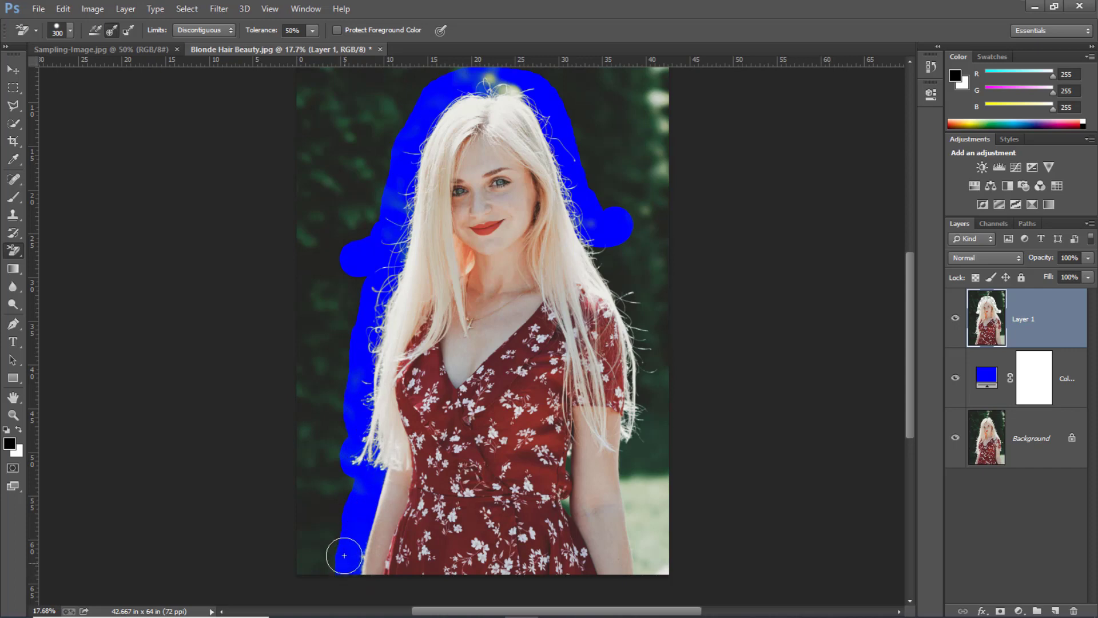
- Check the erased left hair edge, and erase the dark background beside the hair on the image's right side, down to the grass
scroll(372, 338, up, 1)
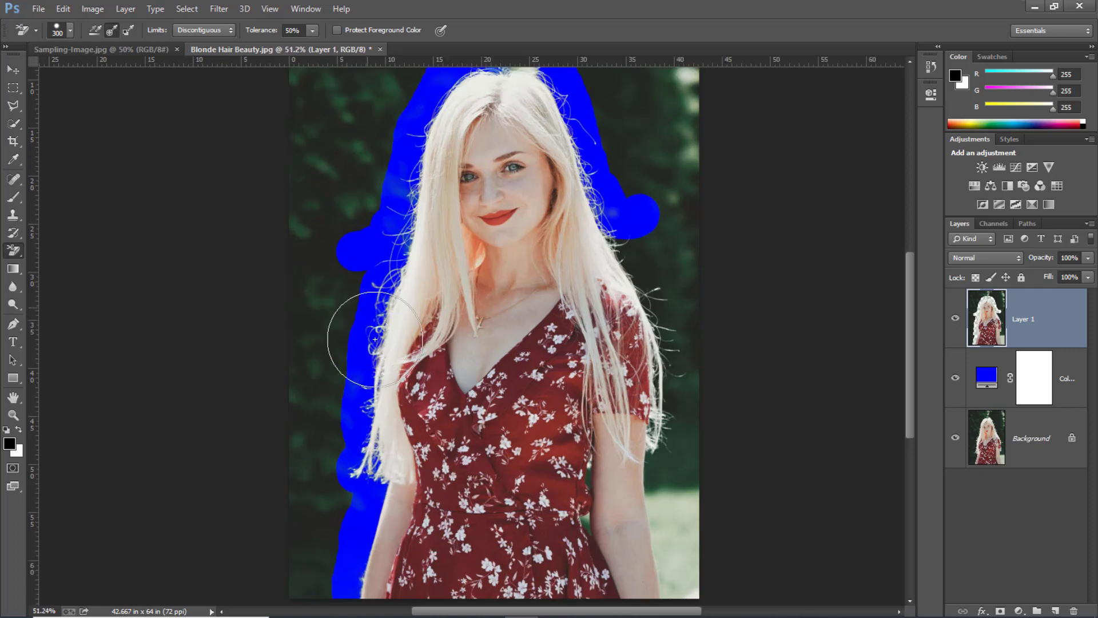
scroll(371, 320, up, 2)
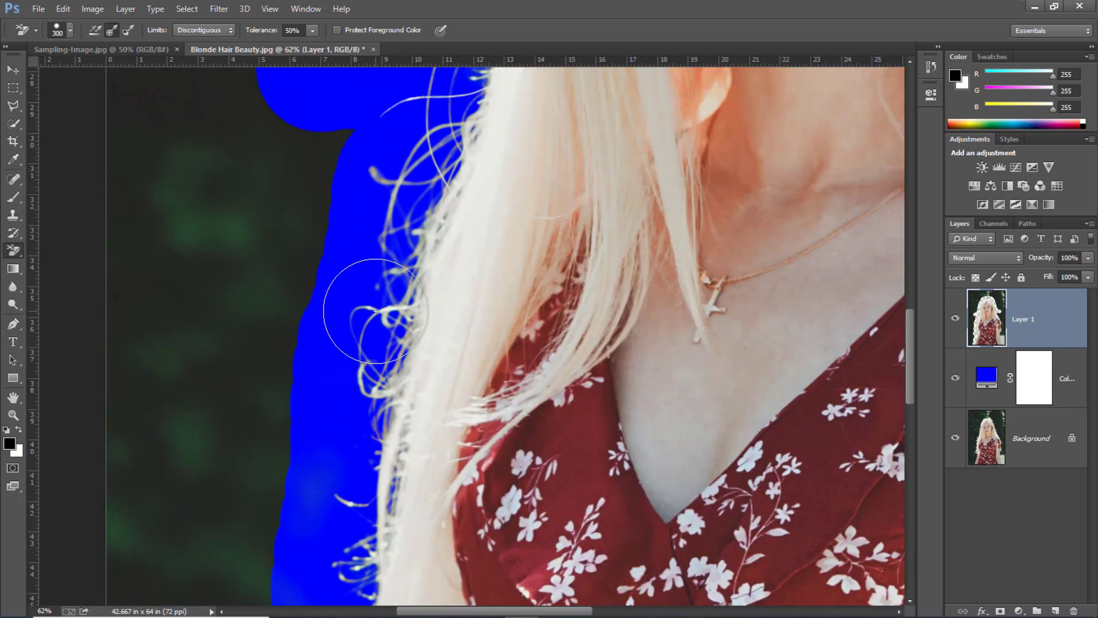
mouse_move(912, 338)
mouse_down()
mouse_move(909, 462)
mouse_move(921, 286)
mouse_up()
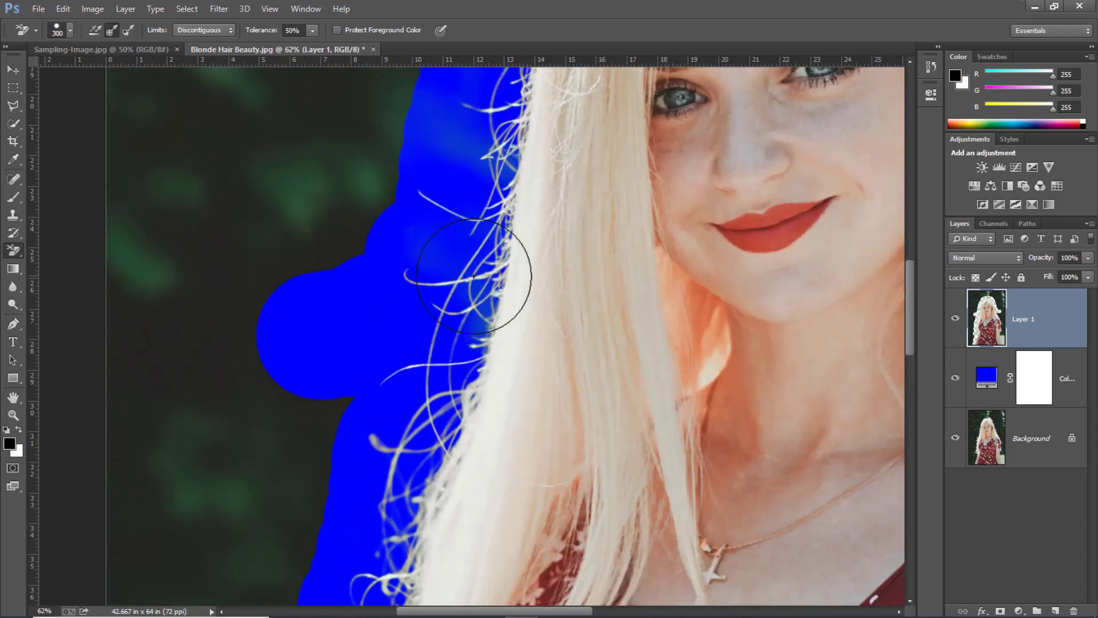
scroll(473, 276, down, 5)
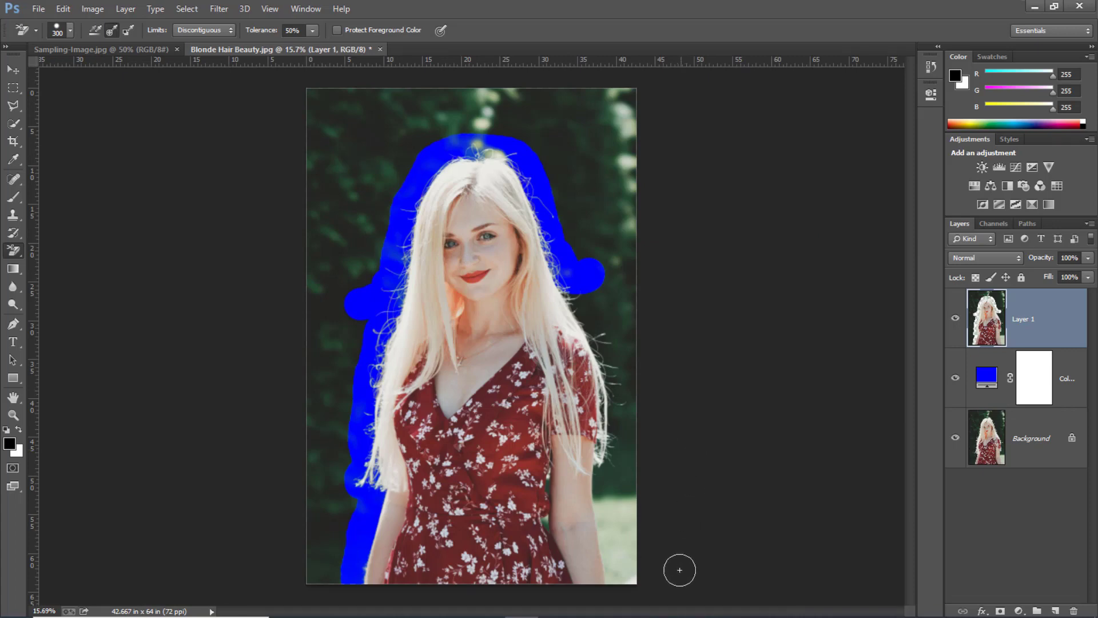
scroll(676, 478, up, 3)
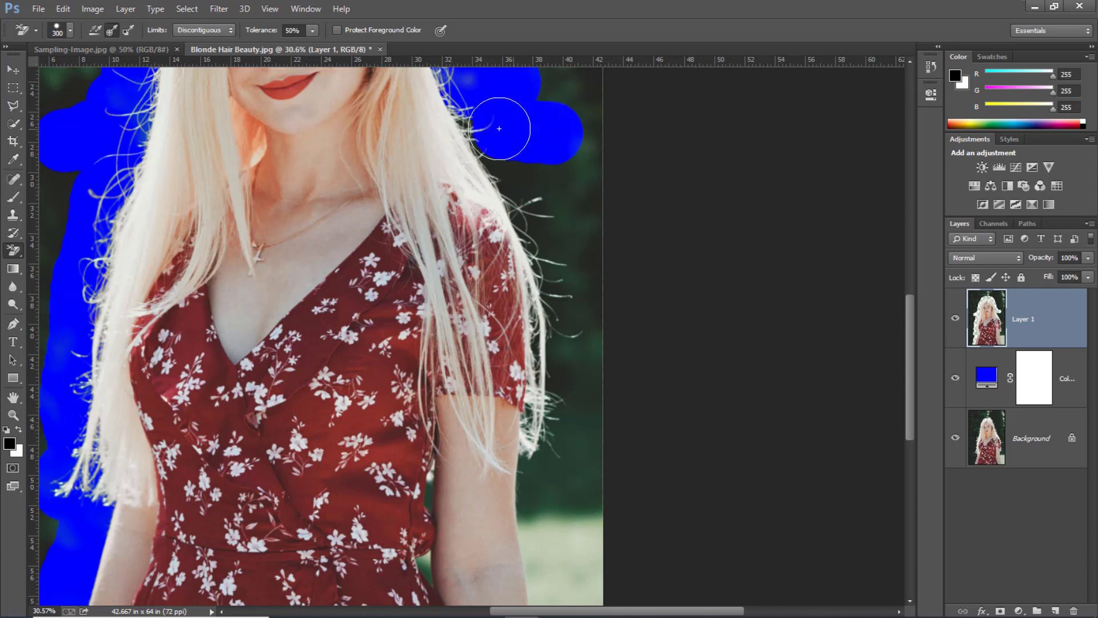
mouse_move(510, 188)
mouse_down()
mouse_move(527, 203)
mouse_move(568, 332)
mouse_move(553, 434)
mouse_move(543, 418)
mouse_move(529, 492)
mouse_move(604, 479)
mouse_move(599, 413)
mouse_move(684, 385)
mouse_up()
scroll(686, 387, down, 3)
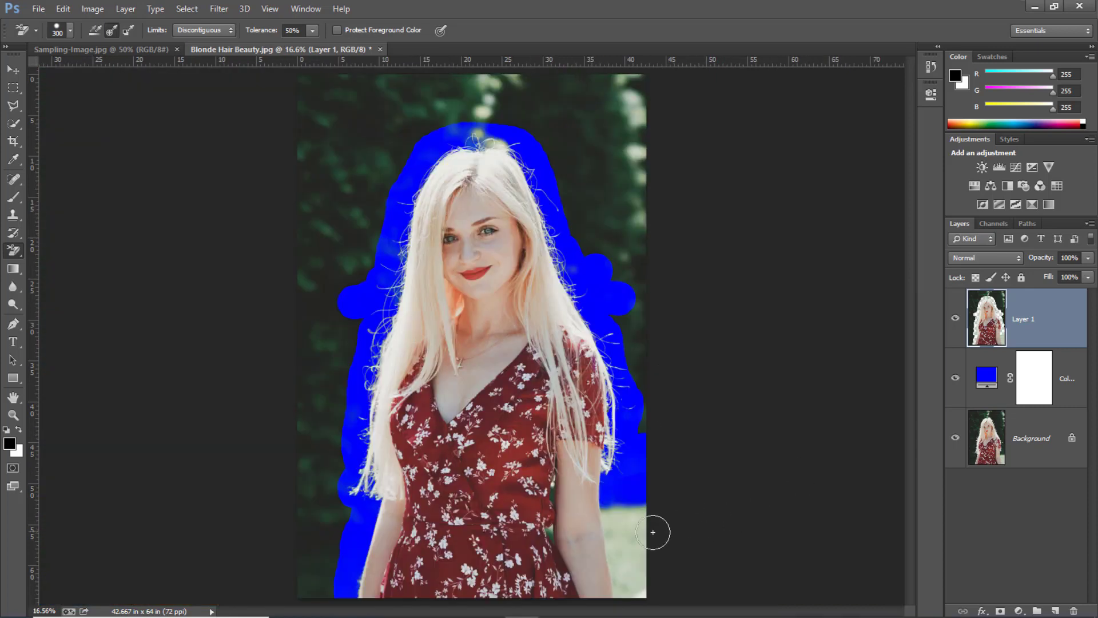
- Try to erase the pale grass beside the right-hand arm at 50% tolerance, and undo the last stroke
click(636, 524)
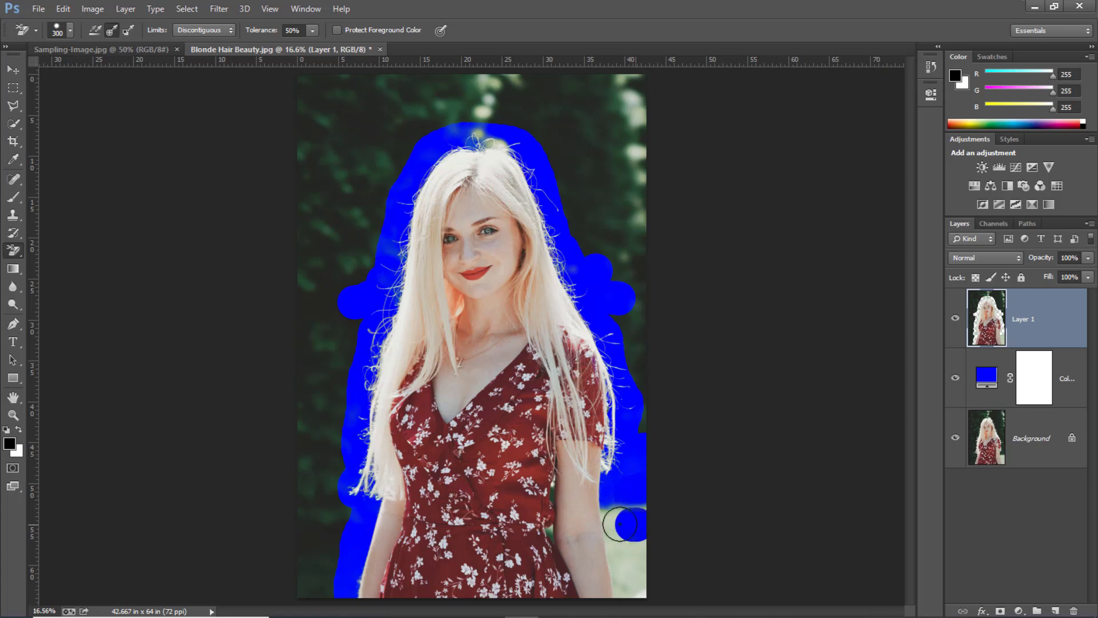
drag(619, 524, 627, 584)
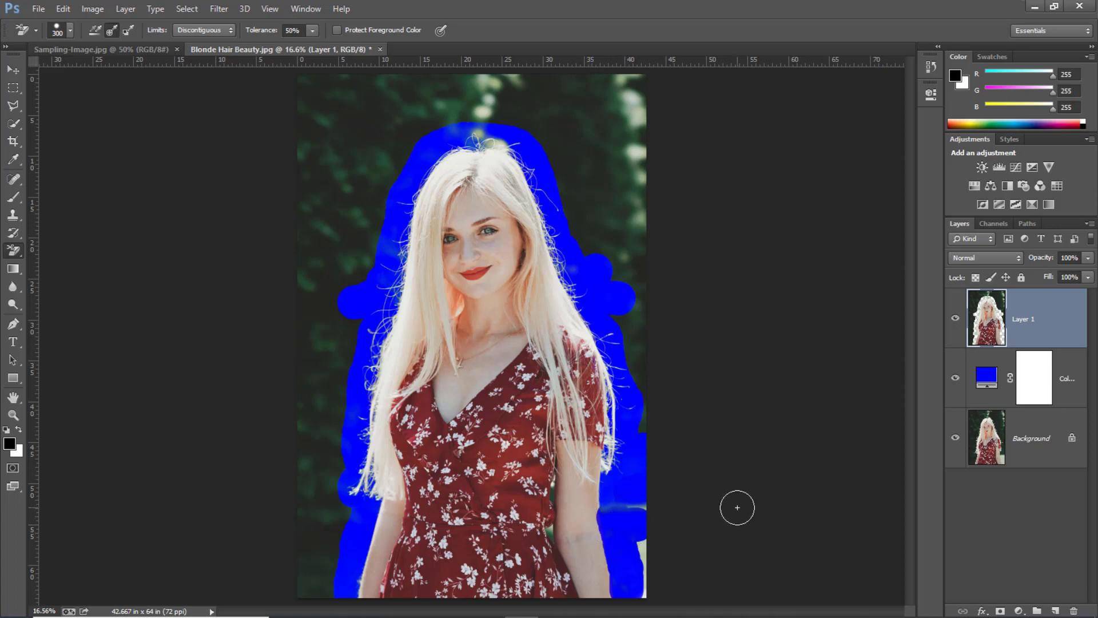
key(ctrl+z)
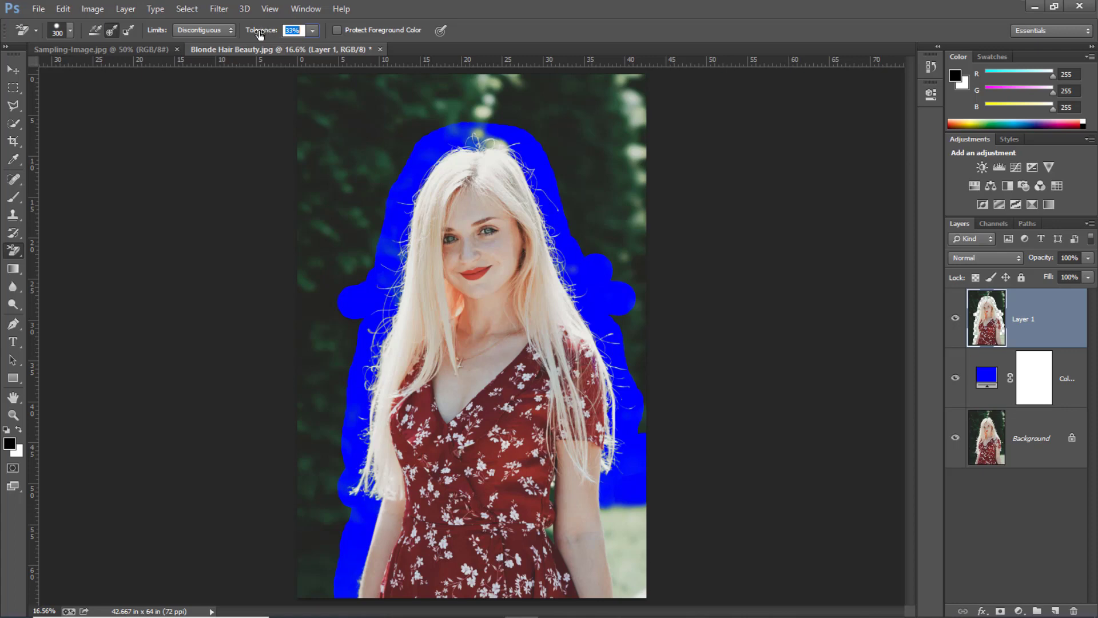
- Try erasing the grass beside the arm with the tolerance at 30%, inspect the arm's edge, and undo the erasing
key(Return)
drag(636, 523, 622, 517)
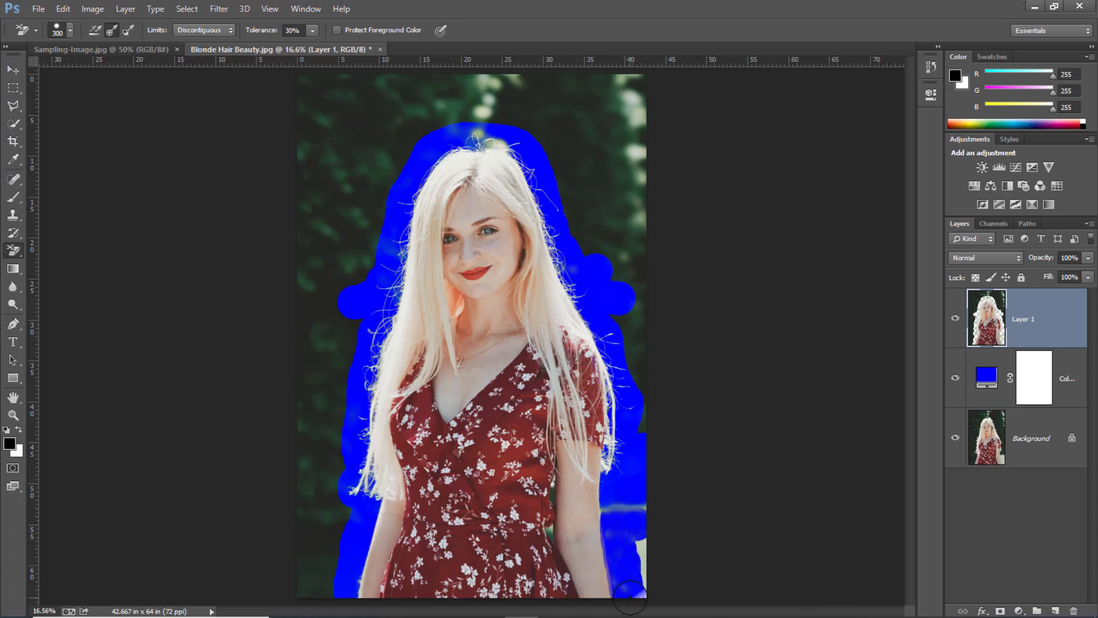
scroll(630, 597, up, 5)
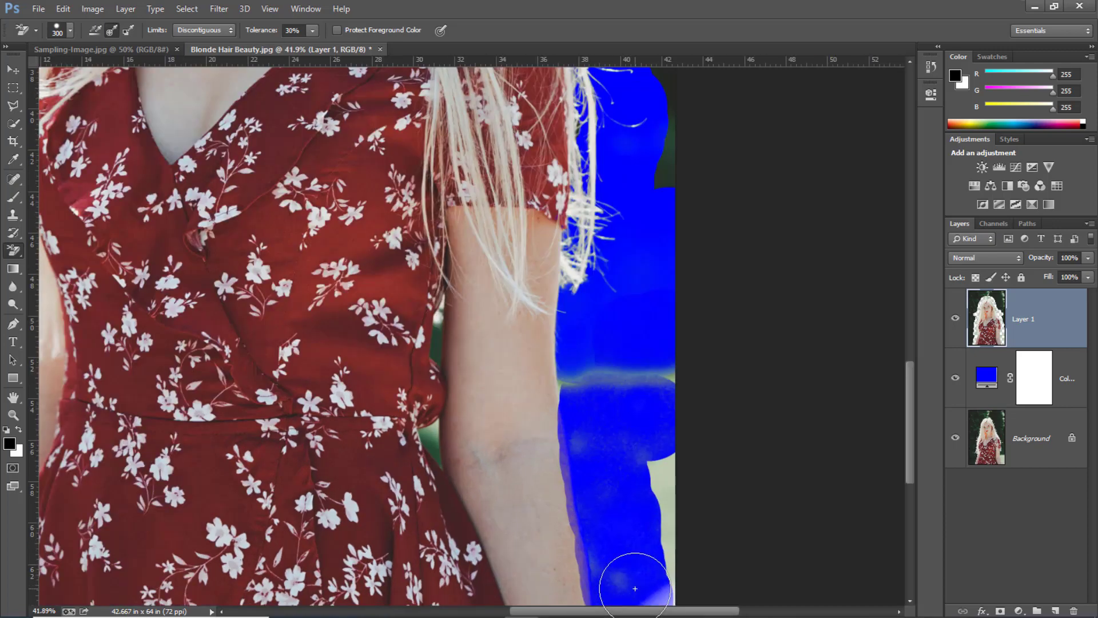
scroll(826, 434, down, 3)
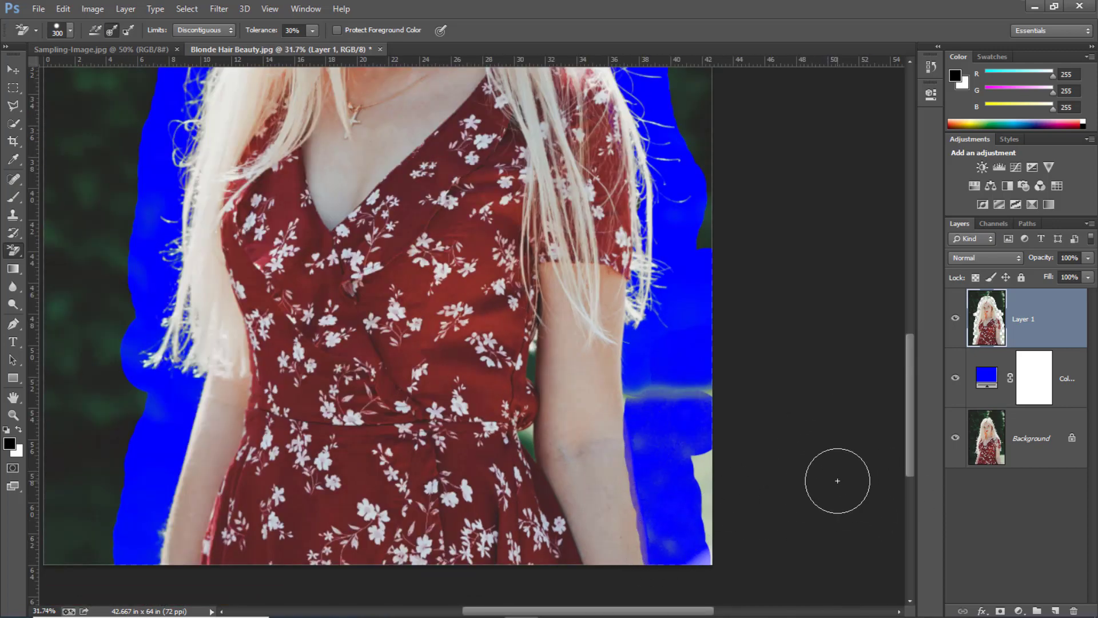
key(ctrl+z)
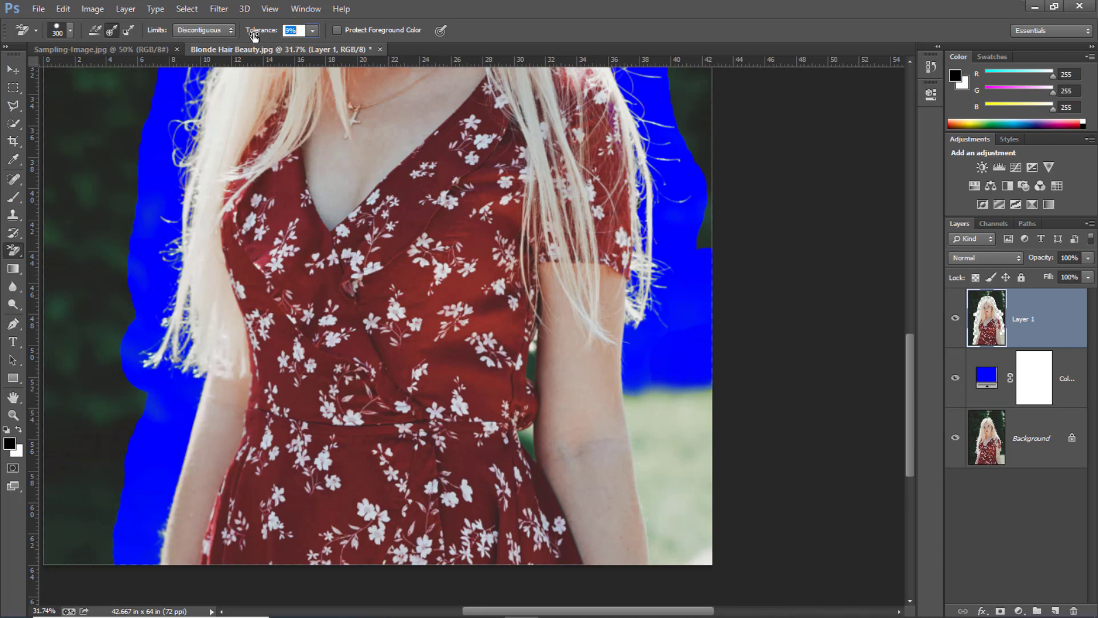
- Set the tolerance to 10% and erase the pale grass along the right-hand arm, including the leftover patches and the strip above
text(10)
key(Return)
mouse_move(667, 419)
mouse_down()
mouse_move(655, 444)
mouse_move(678, 540)
mouse_up()
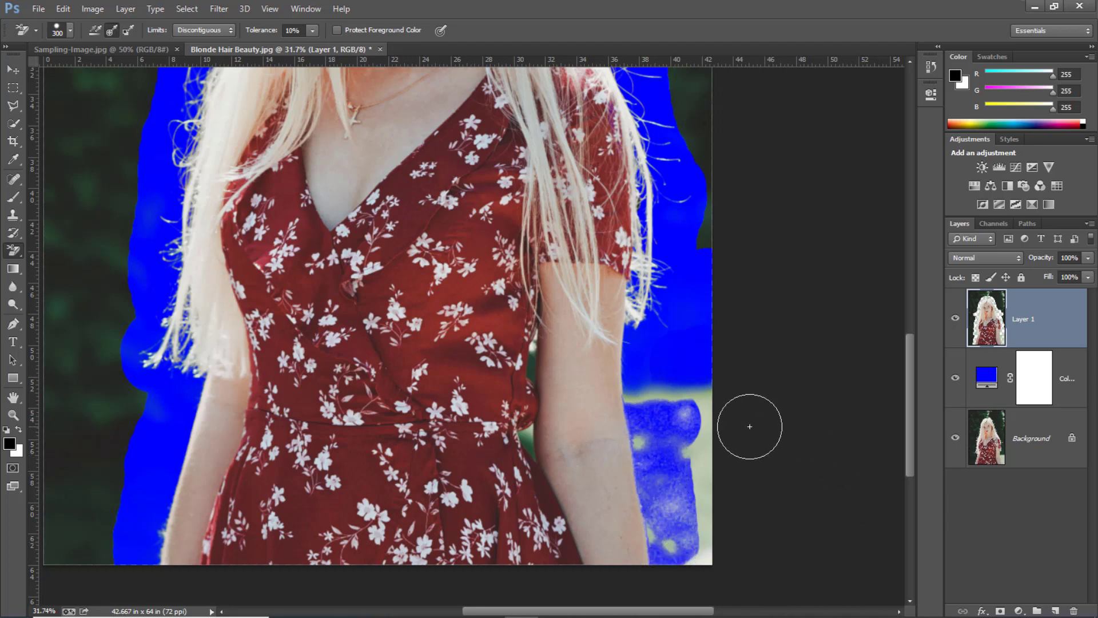
scroll(635, 529, up, 4)
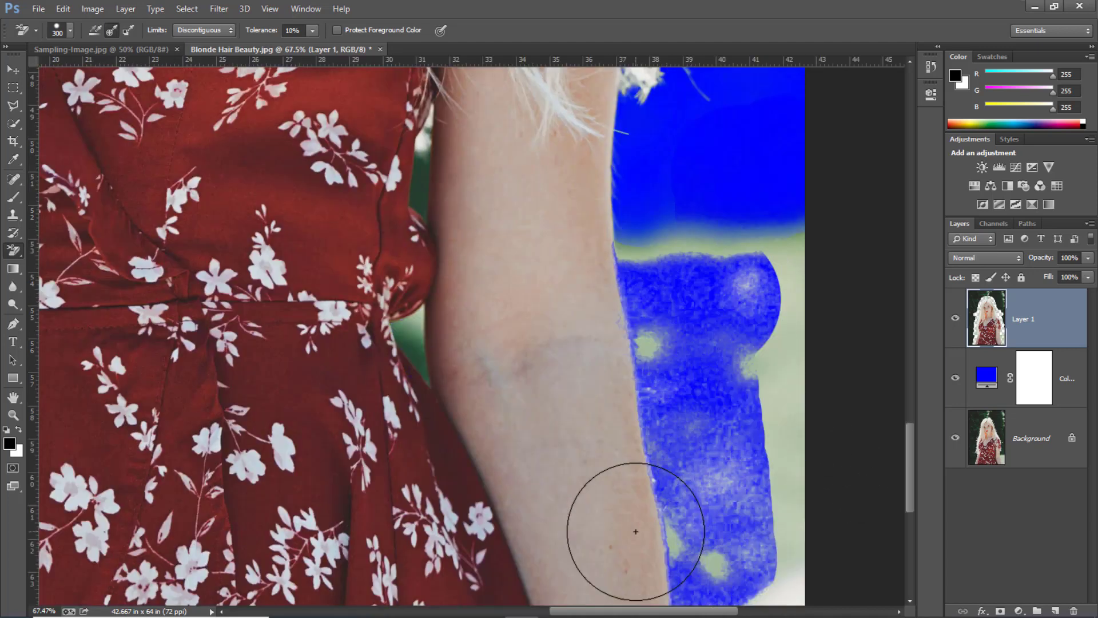
scroll(636, 531, down, 4)
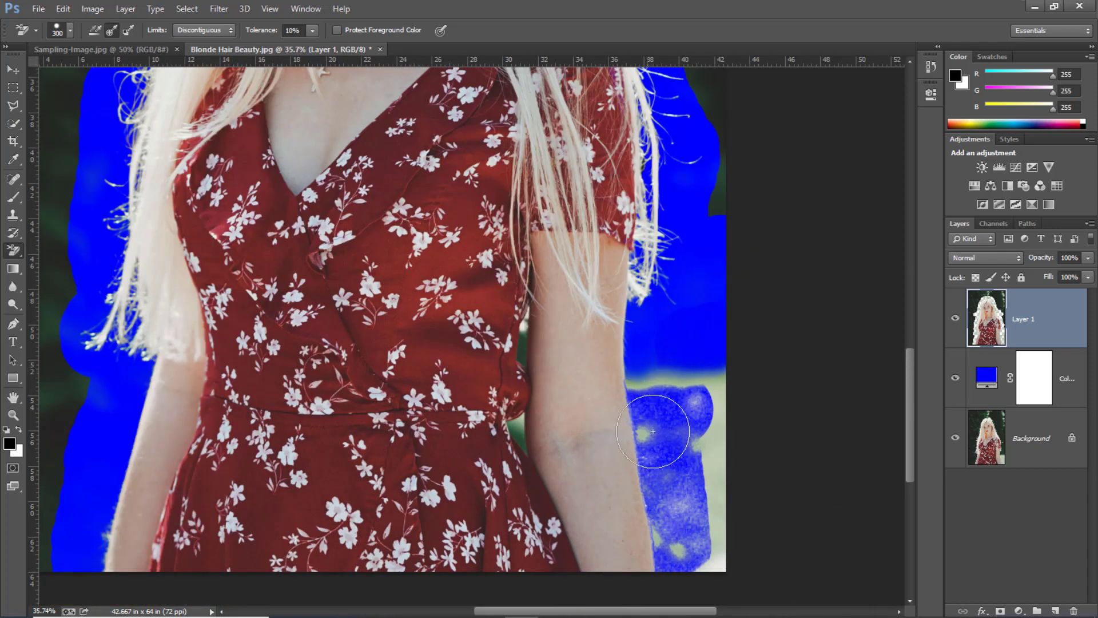
mouse_move(650, 368)
mouse_down()
mouse_move(657, 429)
mouse_move(633, 434)
mouse_up()
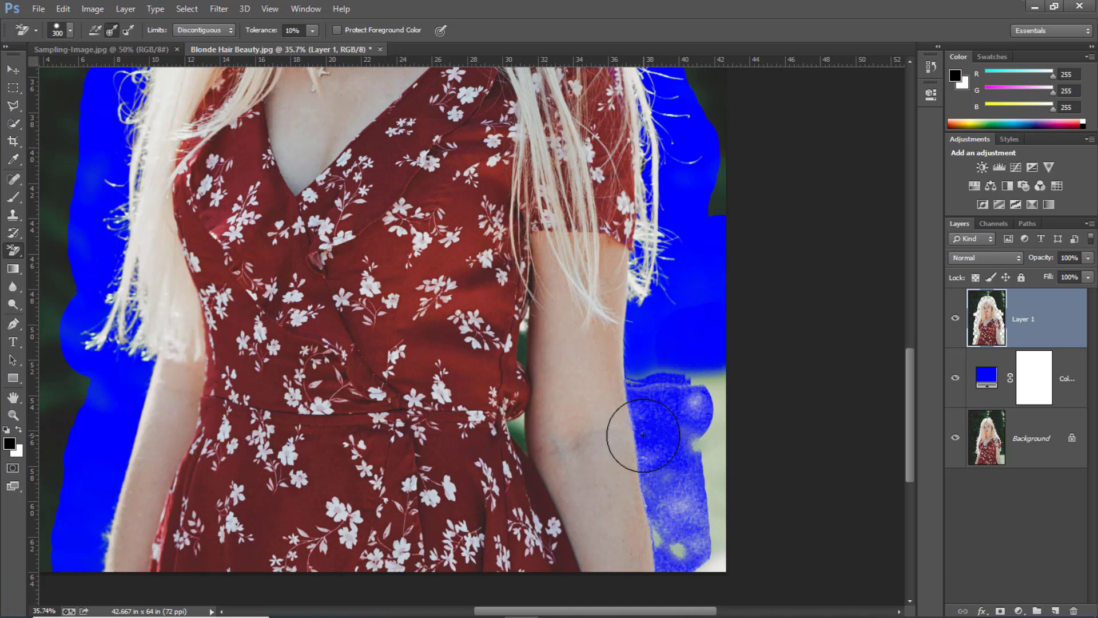
drag(668, 526, 666, 535)
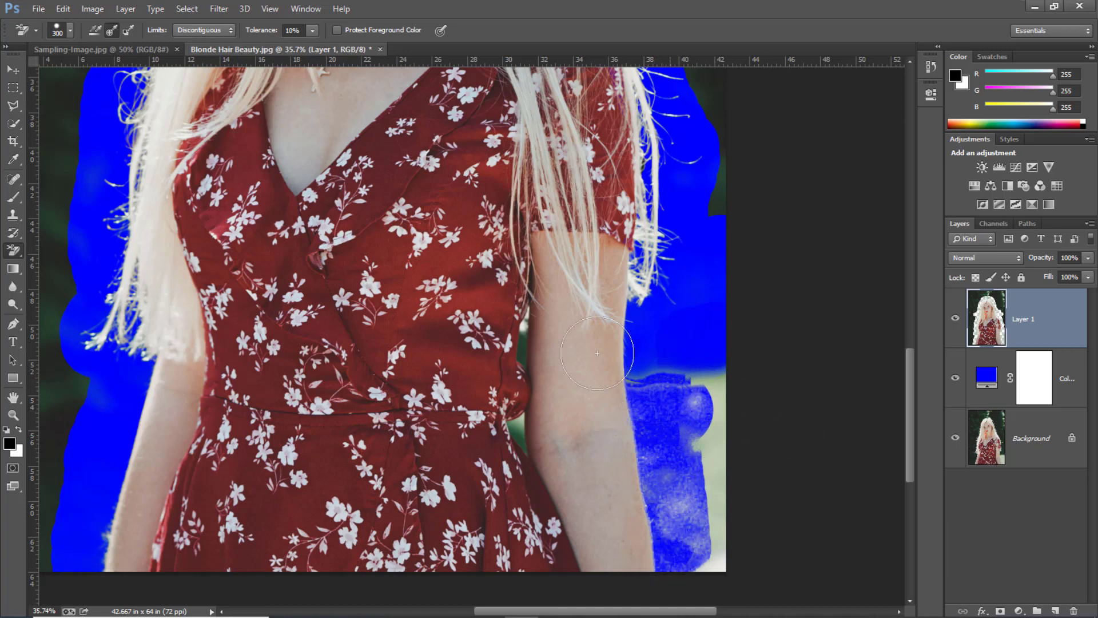
- Reduce the eraser brush size to 100, set the tolerance to 14%, and erase the green gap between the arm and the dress
key(bracketleft)
key(bracketleft)
key(bracketleft)
key(bracketleft)
key(bracketleft)
key(bracketleft)
mouse_move(517, 429)
mouse_down()
mouse_move(515, 368)
mouse_move(529, 320)
mouse_up()
scroll(522, 343, up, 5)
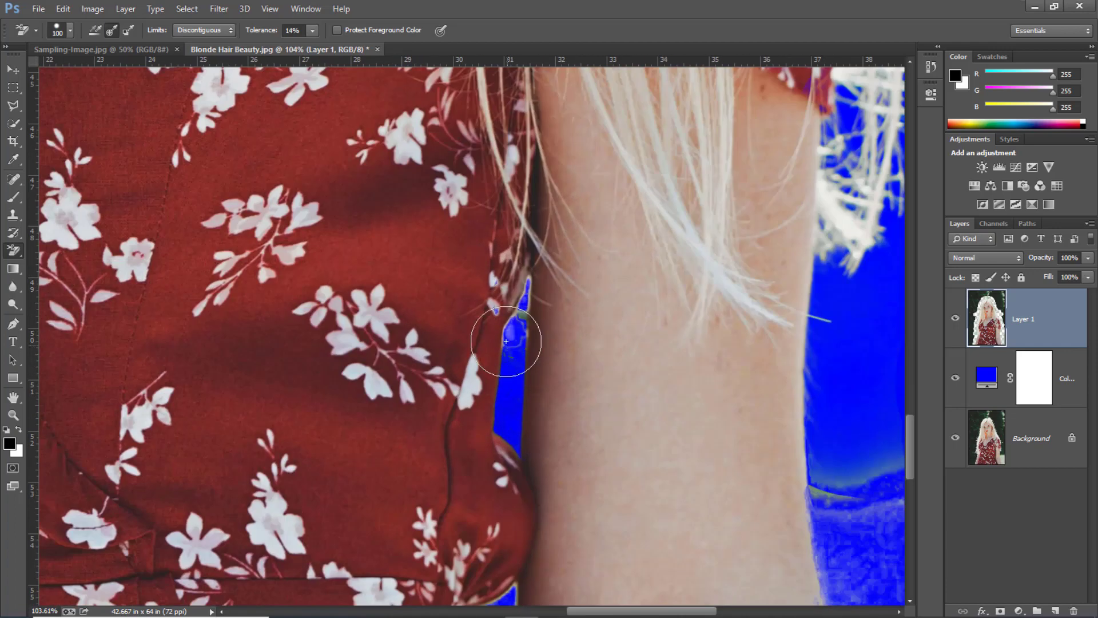
- Erase the pale blurred patches behind the stray hair loops above the crown with the size 100 eraser at 14% tolerance
scroll(540, 234, up, 4)
scroll(539, 234, down, 13)
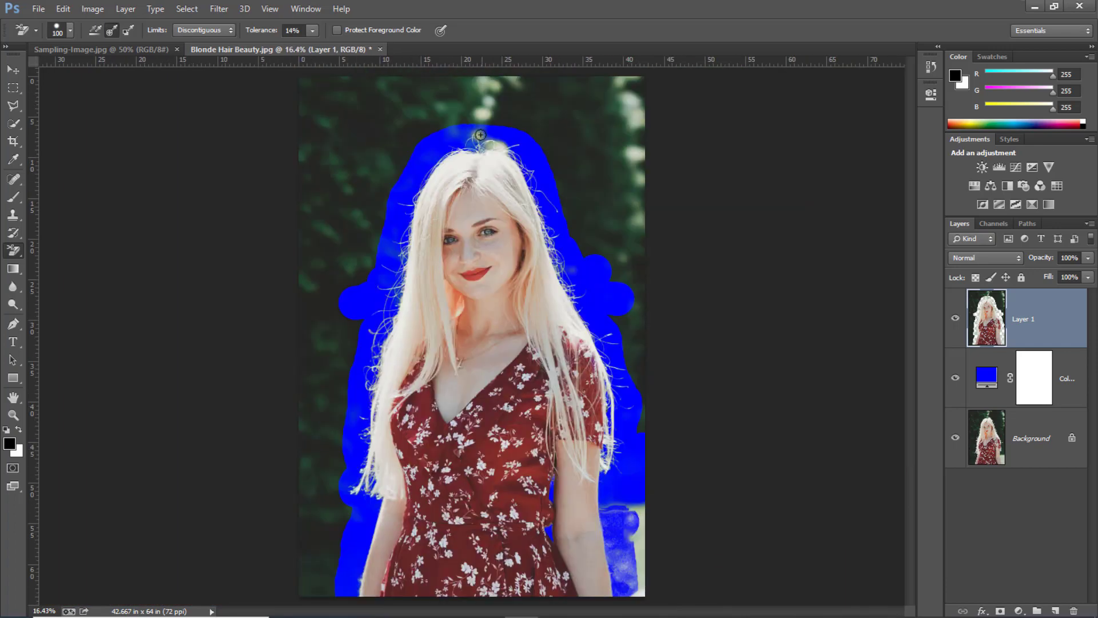
scroll(480, 134, up, 4)
scroll(610, 179, up, 3)
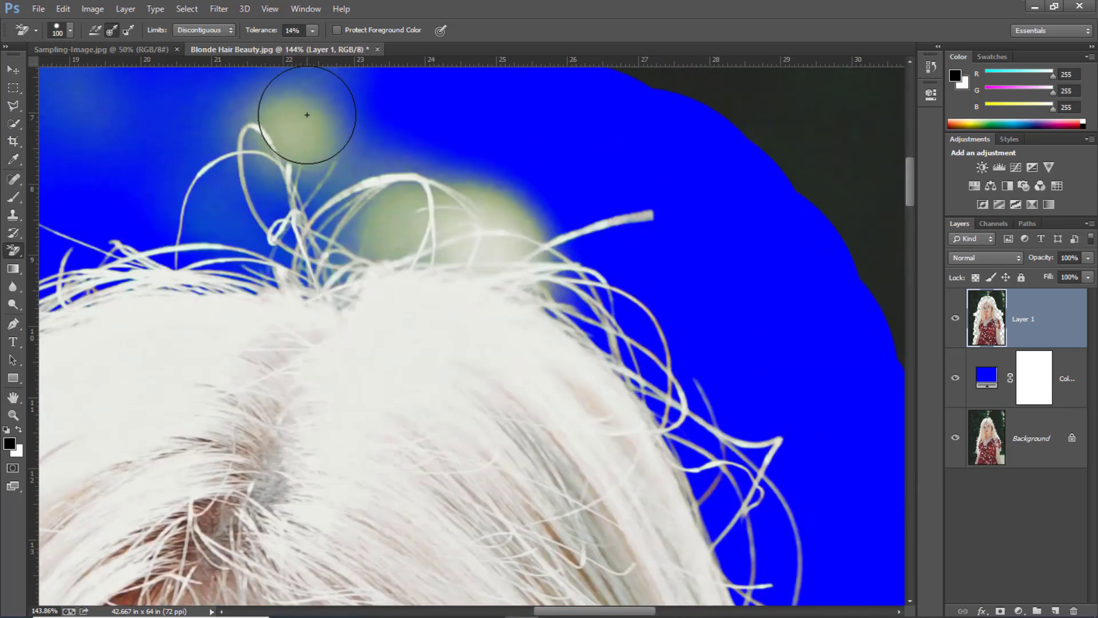
click(298, 132)
mouse_move(298, 132)
mouse_down()
mouse_move(311, 161)
mouse_move(303, 143)
mouse_move(251, 140)
mouse_move(260, 126)
mouse_move(307, 189)
mouse_move(369, 214)
mouse_move(395, 209)
mouse_move(359, 216)
mouse_up()
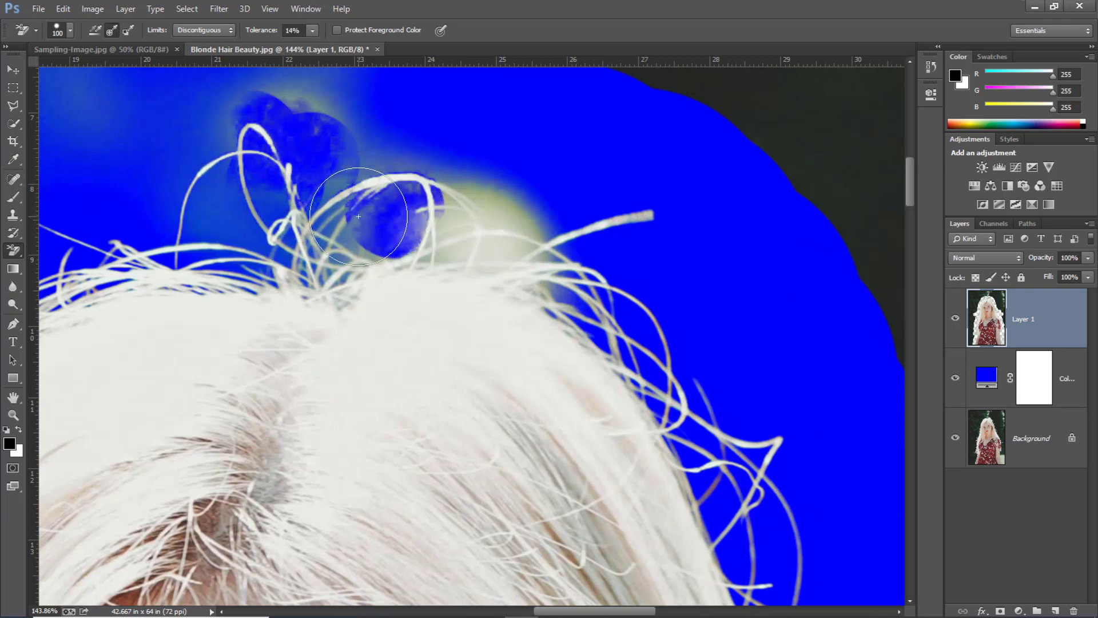
key(ctrl+z)
click(493, 201)
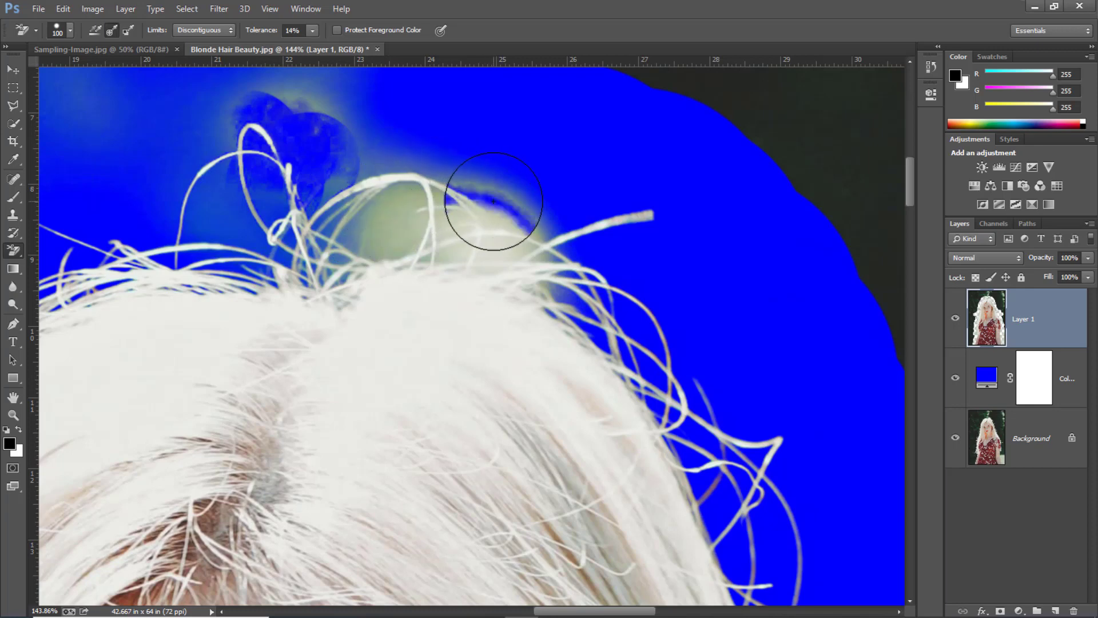
click(389, 246)
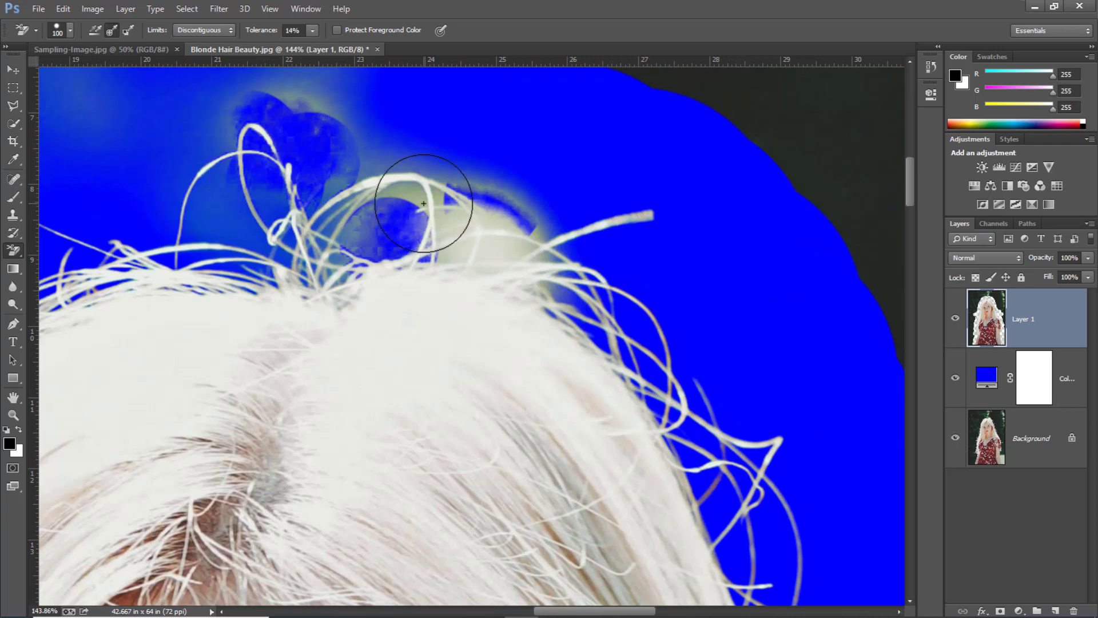
- Try to erase the brightest pale patch just above the crown at 14% tolerance, and undo the strokes
click(458, 250)
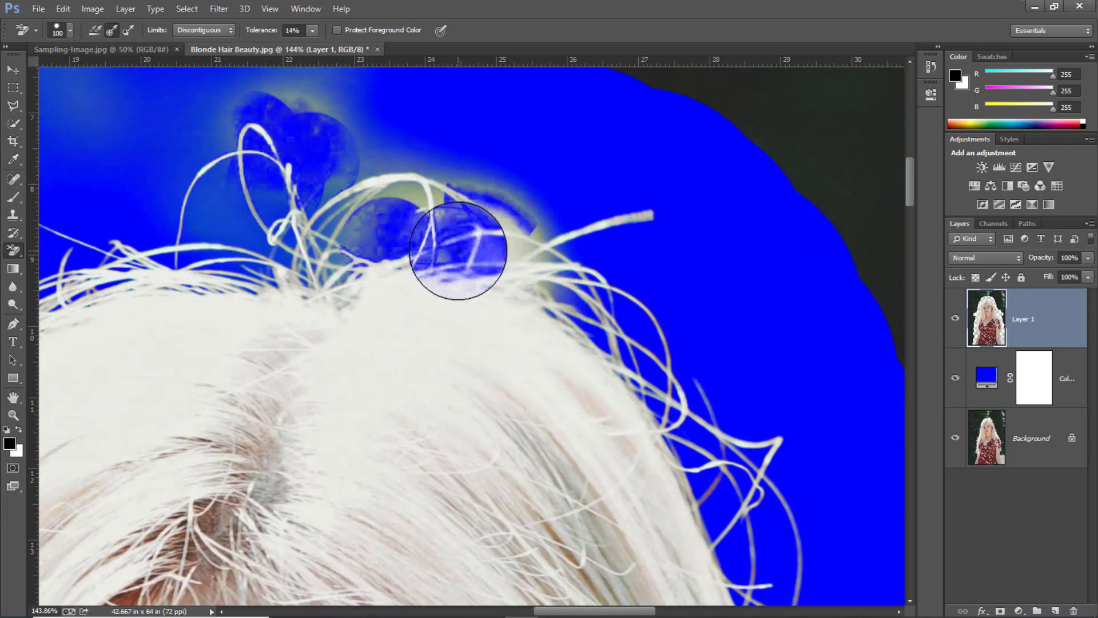
click(498, 248)
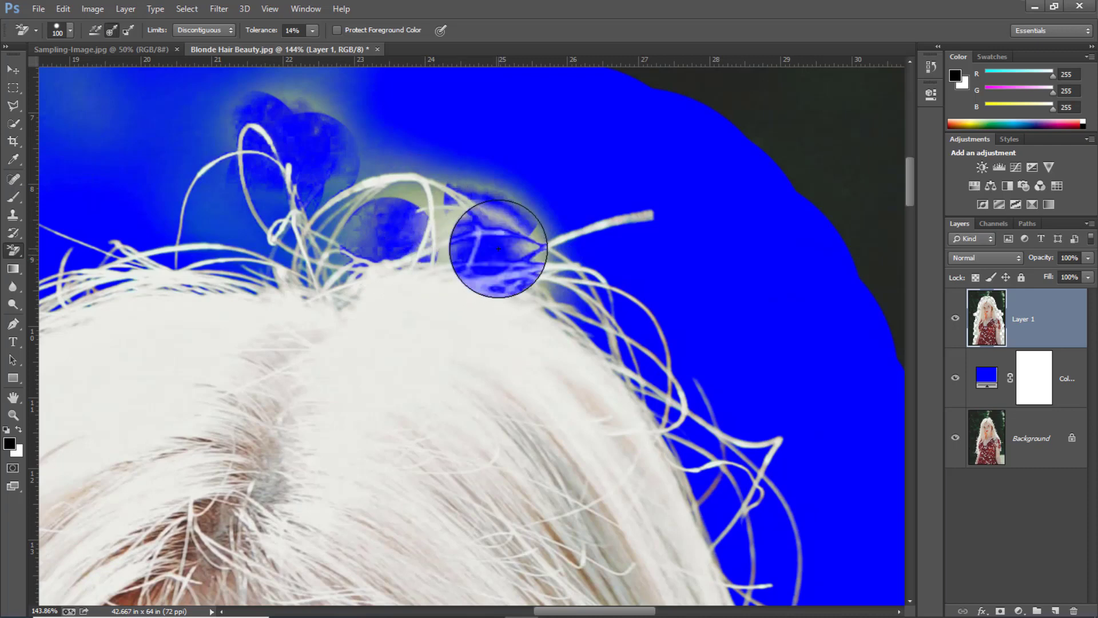
key(ctrl+alt+z)
key(ctrl+alt+z)
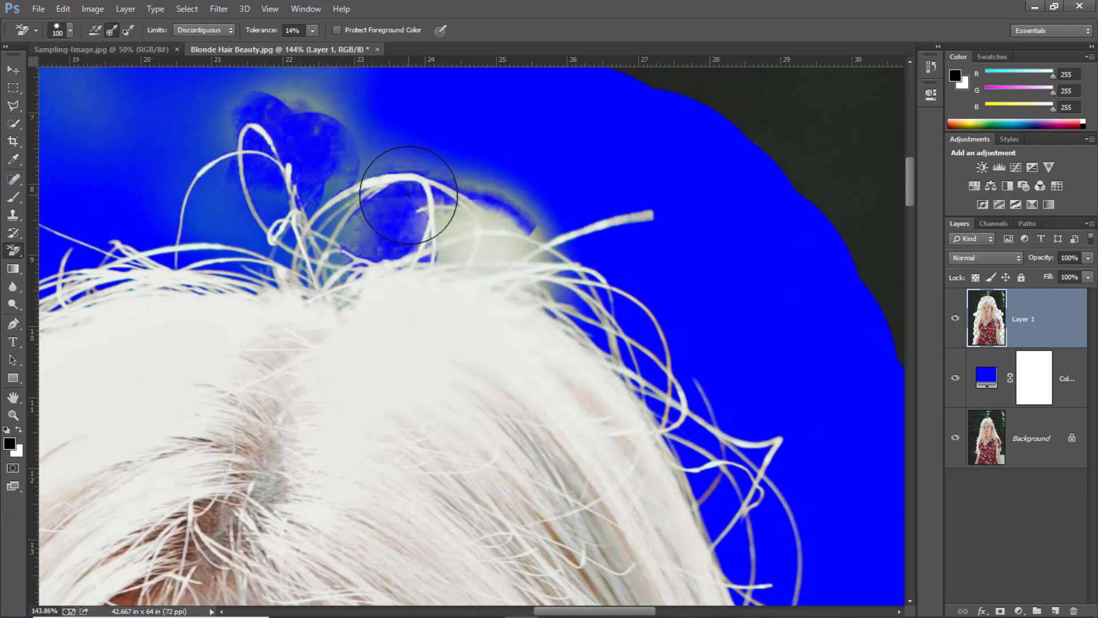
- Erase the pale haze around the outside and inside of the large hair loop above the crown
click(372, 184)
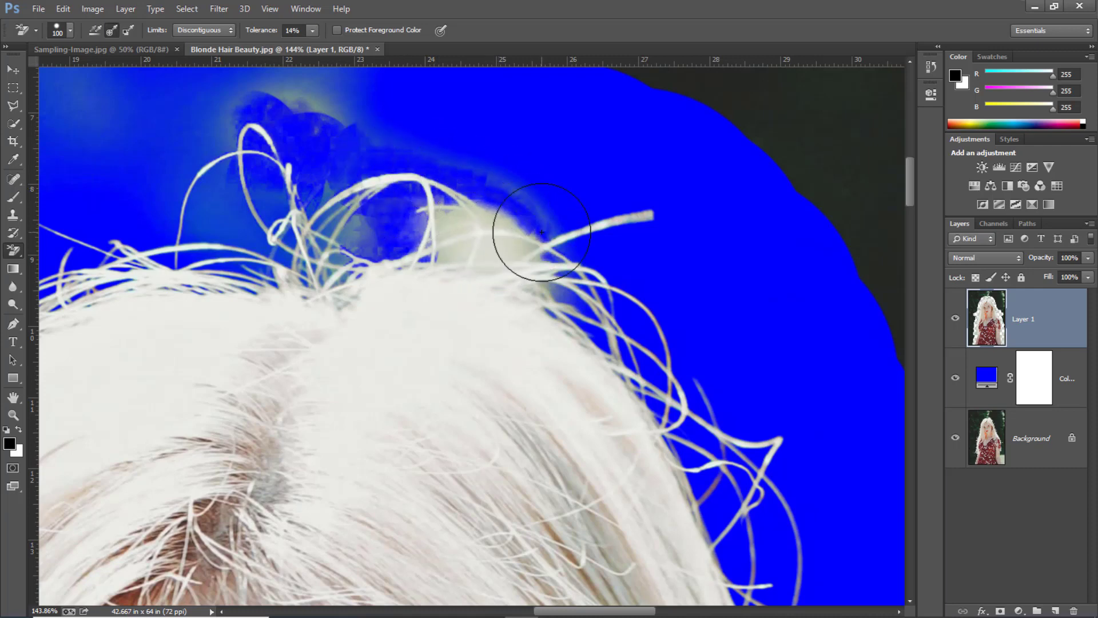
click(347, 227)
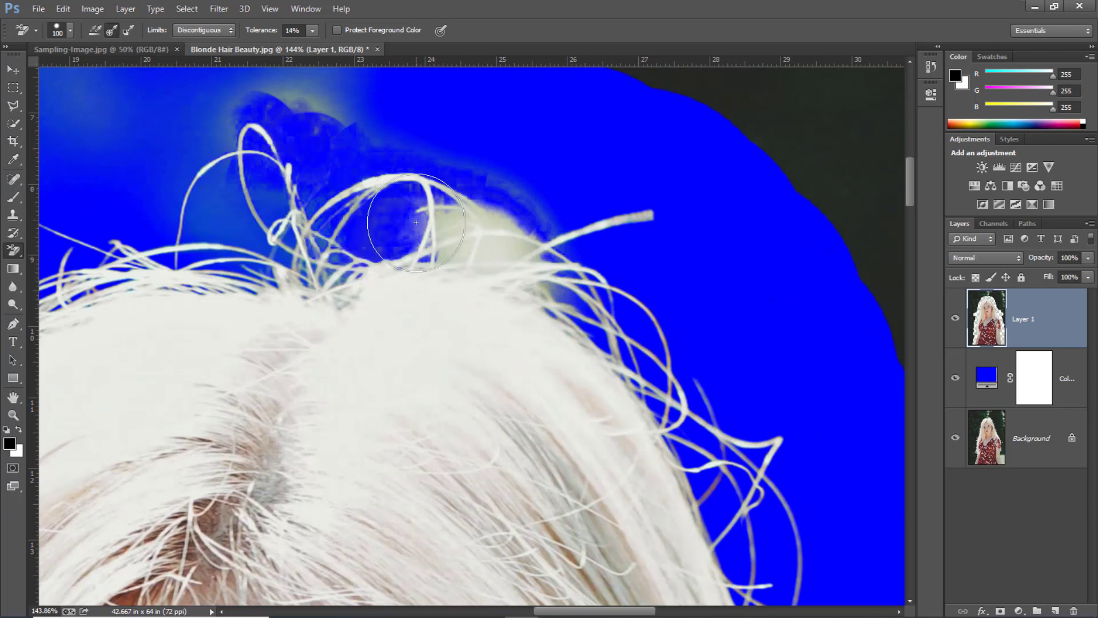
- Try erasing the pale patch between the crown's hair strands with brush size 15 and 7% tolerance, and undo the strokes
scroll(466, 213, up, 5)
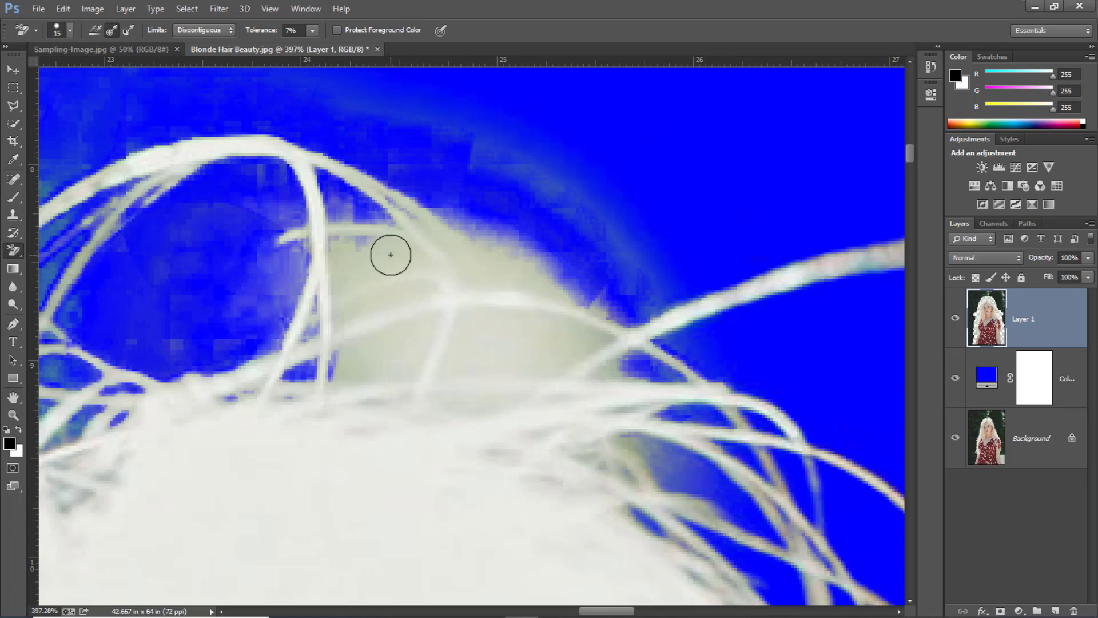
click(390, 255)
click(367, 246)
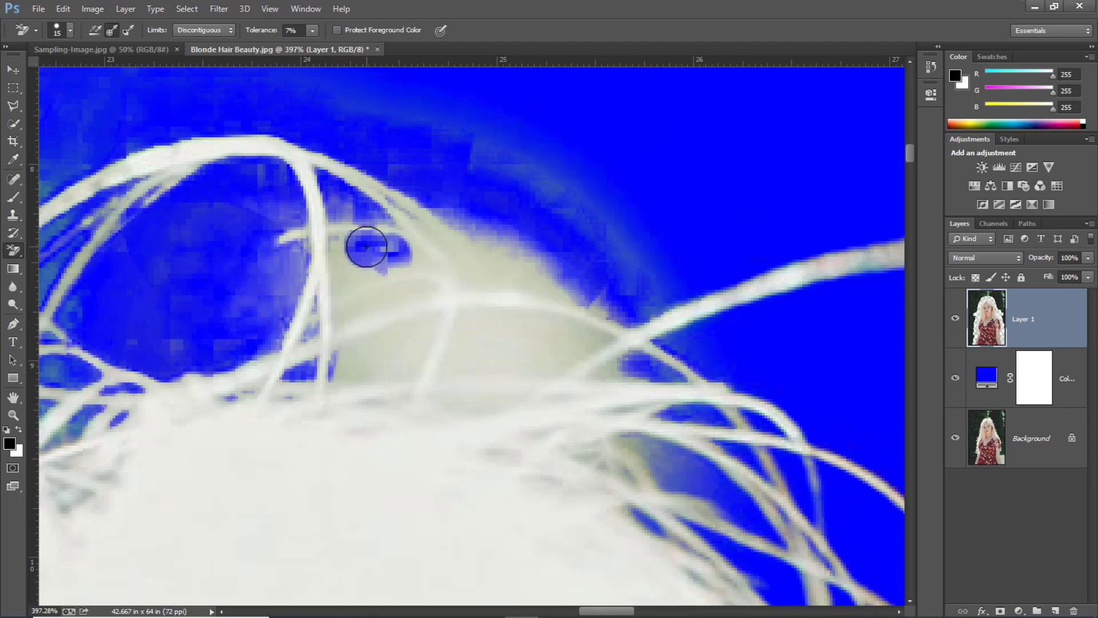
key(ctrl+alt+z)
key(ctrl+alt+z)
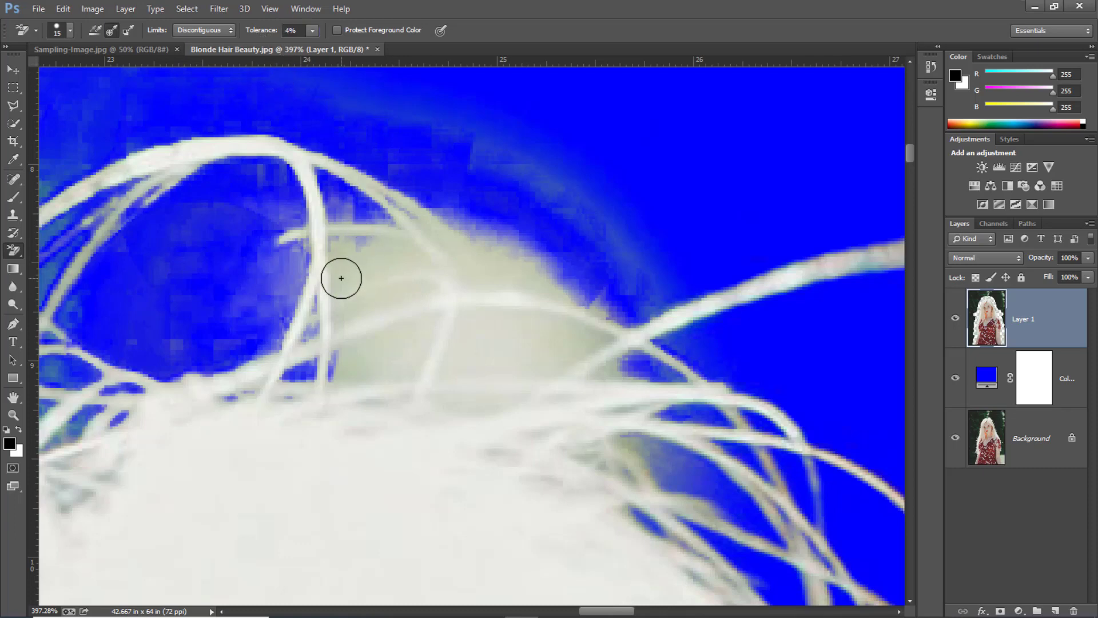
- Set the tolerance to 4% and erase the pale areas between the fine strands beside and below the large hair loop
click(341, 277)
drag(340, 255, 338, 244)
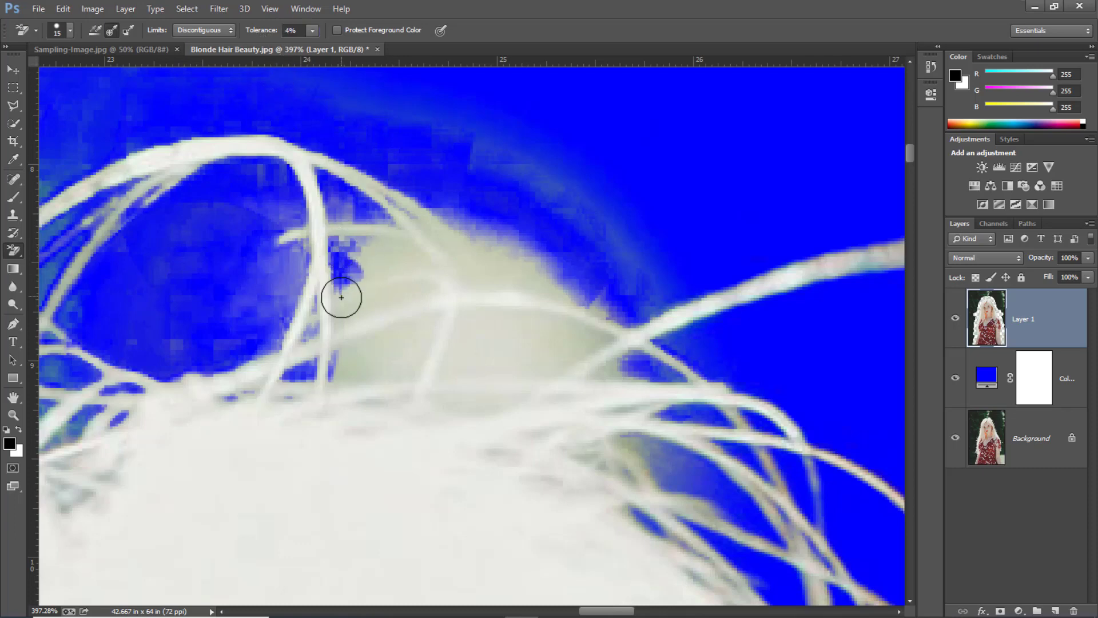
mouse_move(340, 304)
mouse_down()
mouse_move(417, 294)
mouse_move(400, 299)
mouse_up()
click(337, 360)
mouse_move(338, 360)
mouse_down()
mouse_move(431, 326)
mouse_move(398, 375)
mouse_move(338, 385)
mouse_move(355, 359)
mouse_move(353, 304)
mouse_move(311, 314)
mouse_up()
mouse_move(343, 252)
mouse_down()
mouse_move(393, 246)
mouse_move(416, 263)
mouse_move(361, 209)
mouse_move(347, 214)
mouse_move(443, 241)
mouse_move(455, 278)
mouse_move(590, 301)
mouse_move(413, 216)
mouse_up()
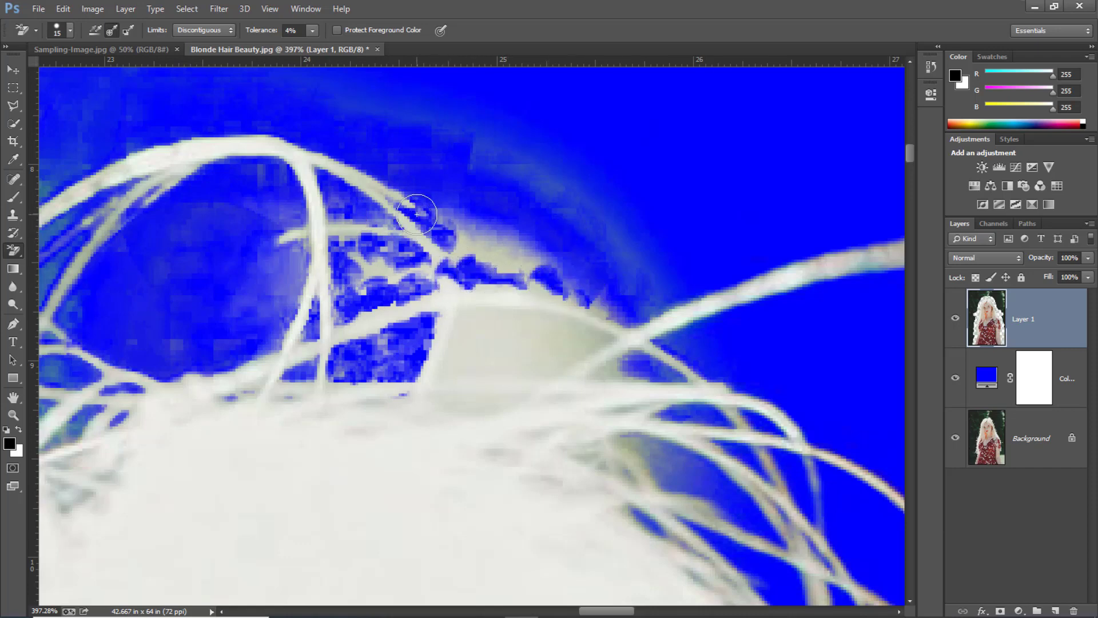
- Erase the remaining pale gap beneath the arched strand above the crown, up to where it meets the long stray hair
mouse_move(571, 340)
mouse_down()
mouse_move(477, 317)
mouse_move(459, 340)
mouse_move(449, 393)
mouse_move(484, 370)
mouse_move(541, 366)
mouse_move(602, 336)
mouse_up()
mouse_move(515, 335)
mouse_down()
mouse_move(582, 368)
mouse_move(478, 455)
mouse_move(463, 405)
mouse_move(576, 387)
mouse_move(521, 439)
mouse_move(668, 458)
mouse_move(612, 368)
mouse_up()
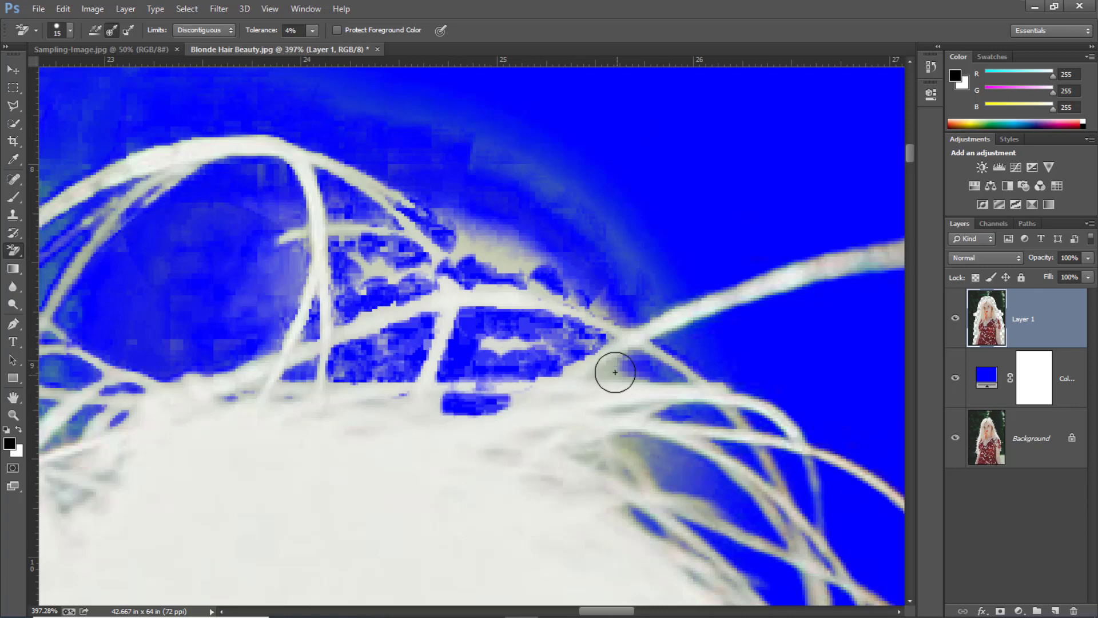
drag(499, 349, 559, 344)
scroll(865, 314, down, 12)
scroll(494, 258, down, 5)
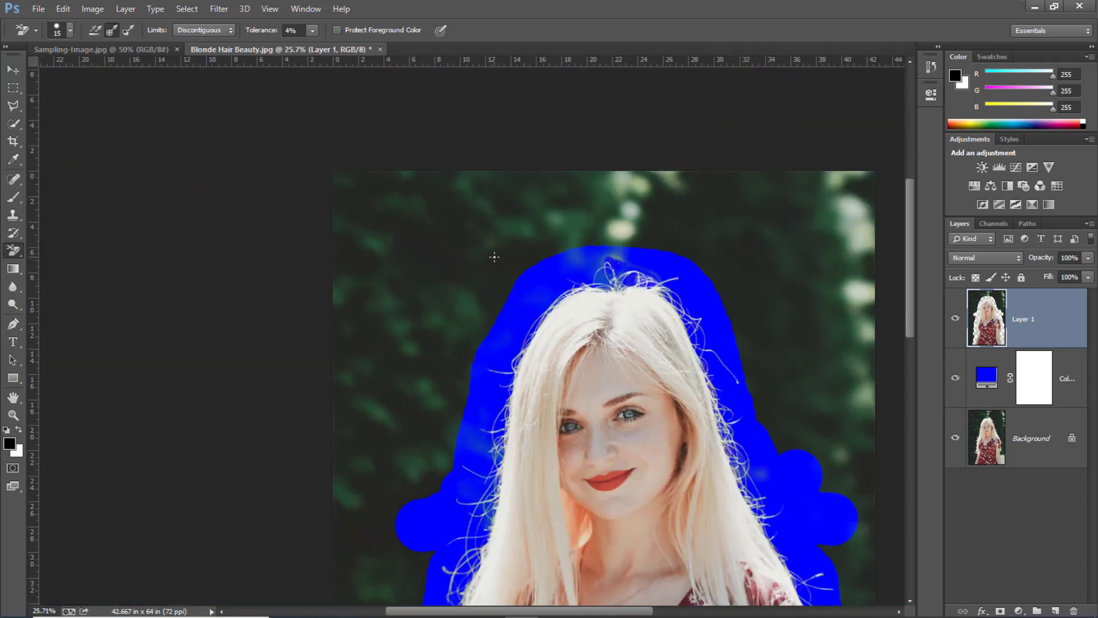
- Duplicate the Background layer and move the copy above the blue fill layer
click(1032, 451)
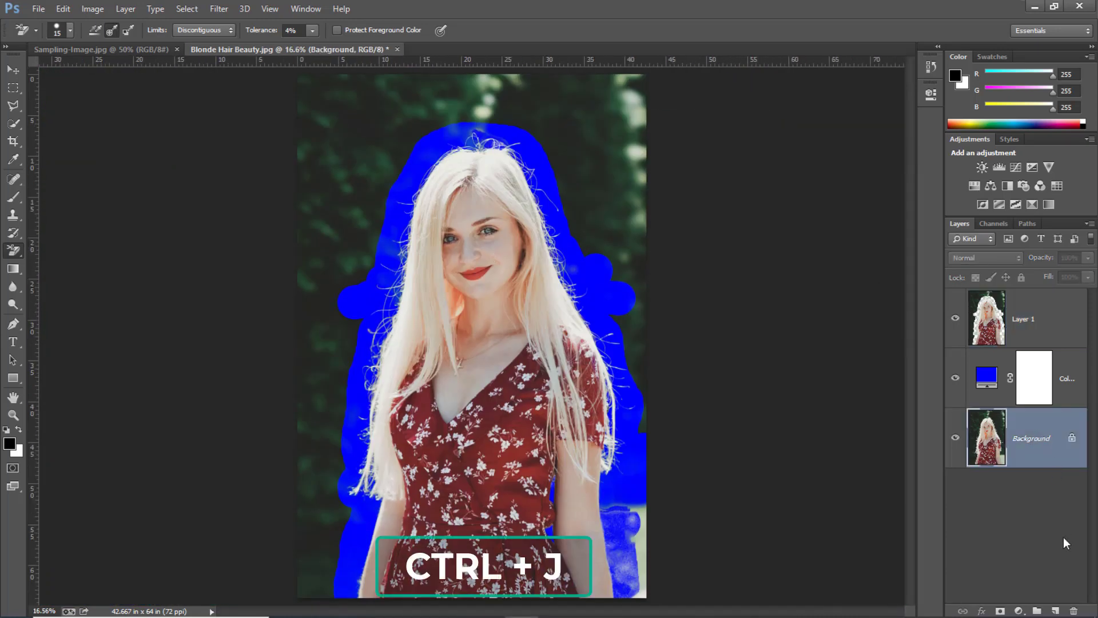
key(ctrl+j)
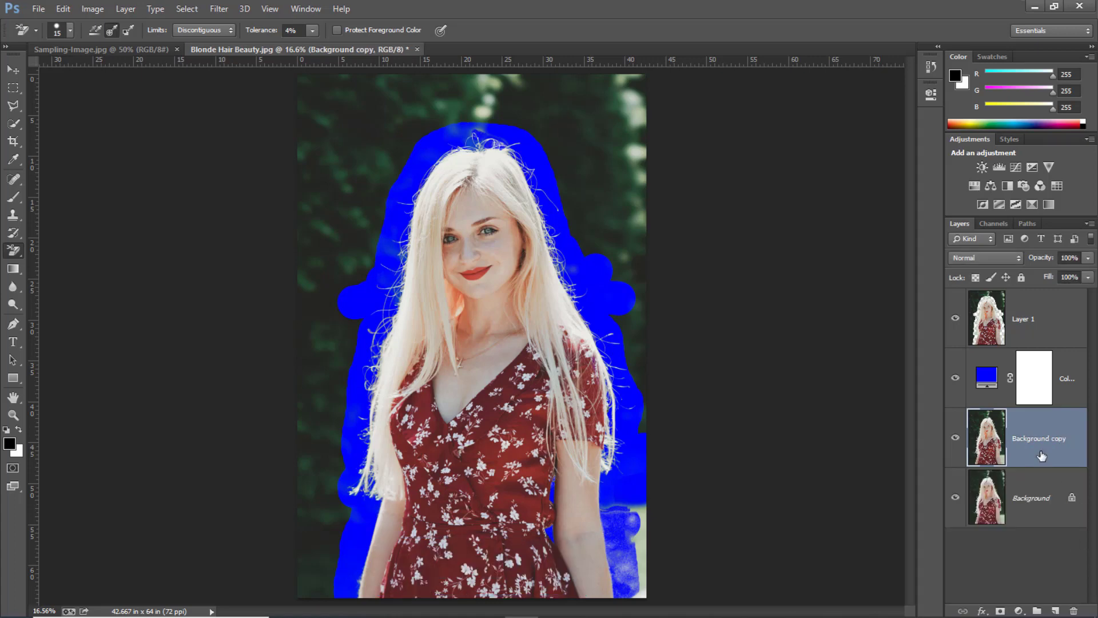
drag(1041, 455, 1040, 367)
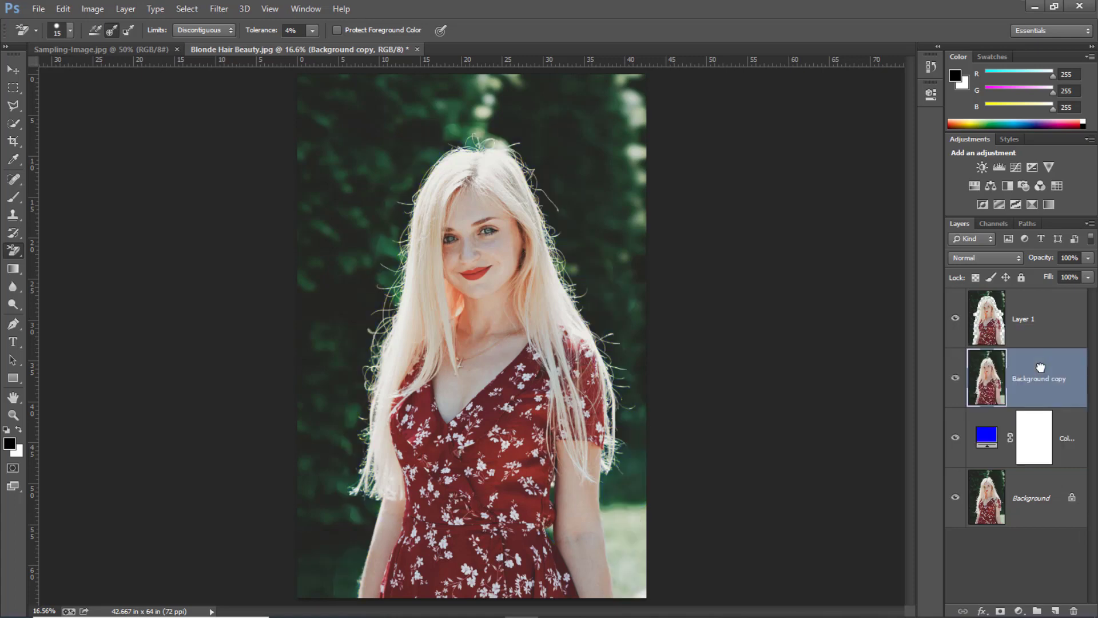
- Hide Layer 1, mask the Background copy with a selection loaded from Layer 1's pixels, and delete Layer 1
click(954, 319)
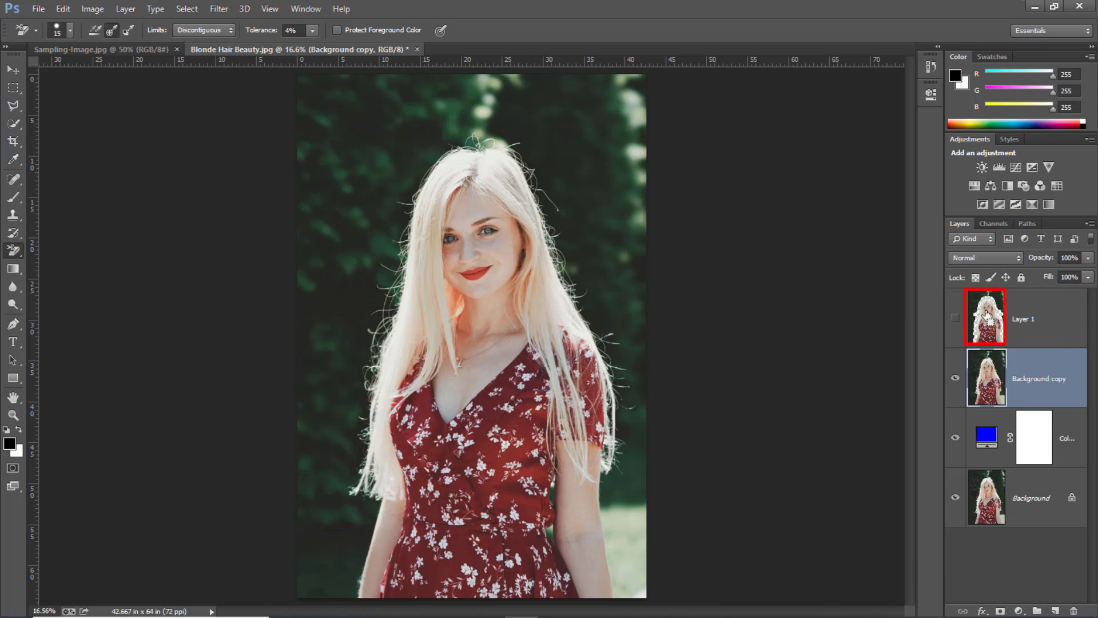
ctrl+click(981, 317)
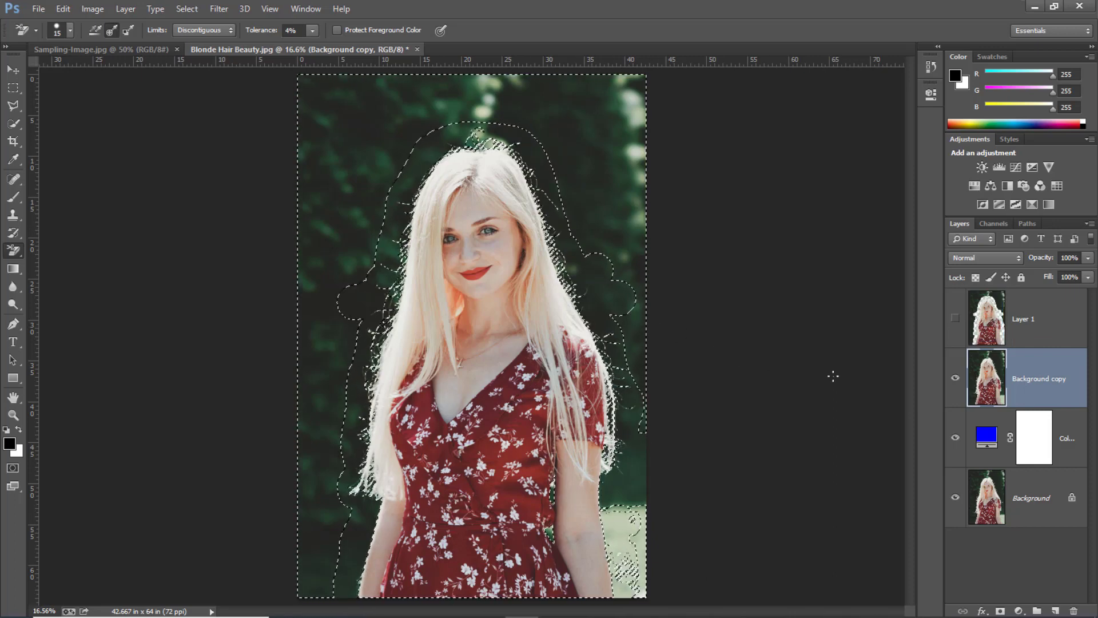
click(1000, 611)
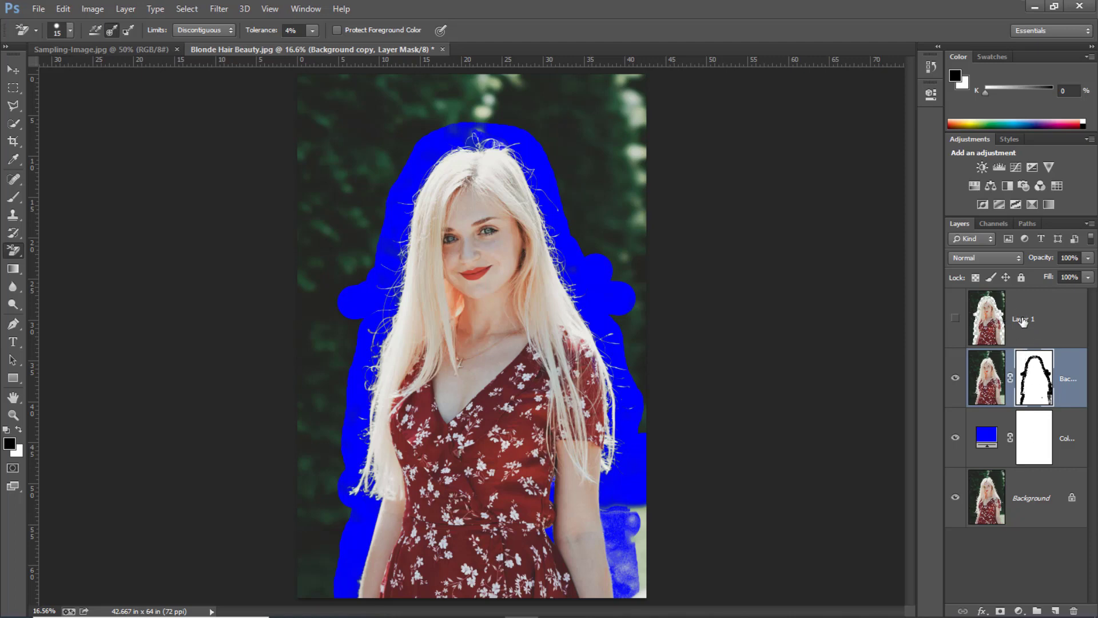
drag(1023, 322, 1074, 609)
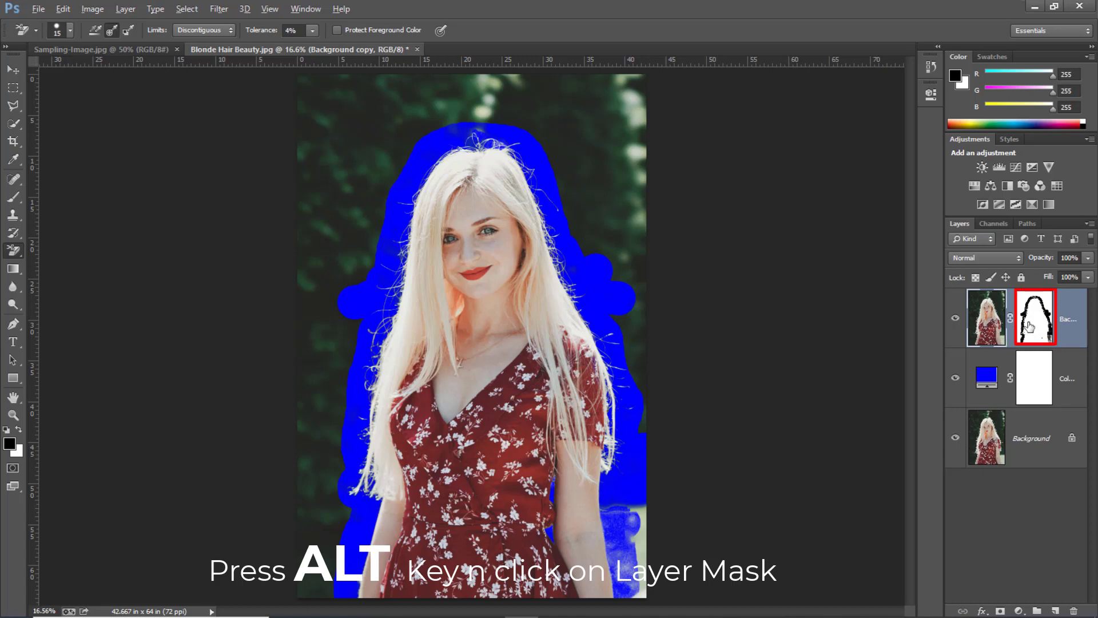
- Display the Background copy's layer mask on the canvas and set the Brush tool's hardness to 100%
alt+click(1029, 327)
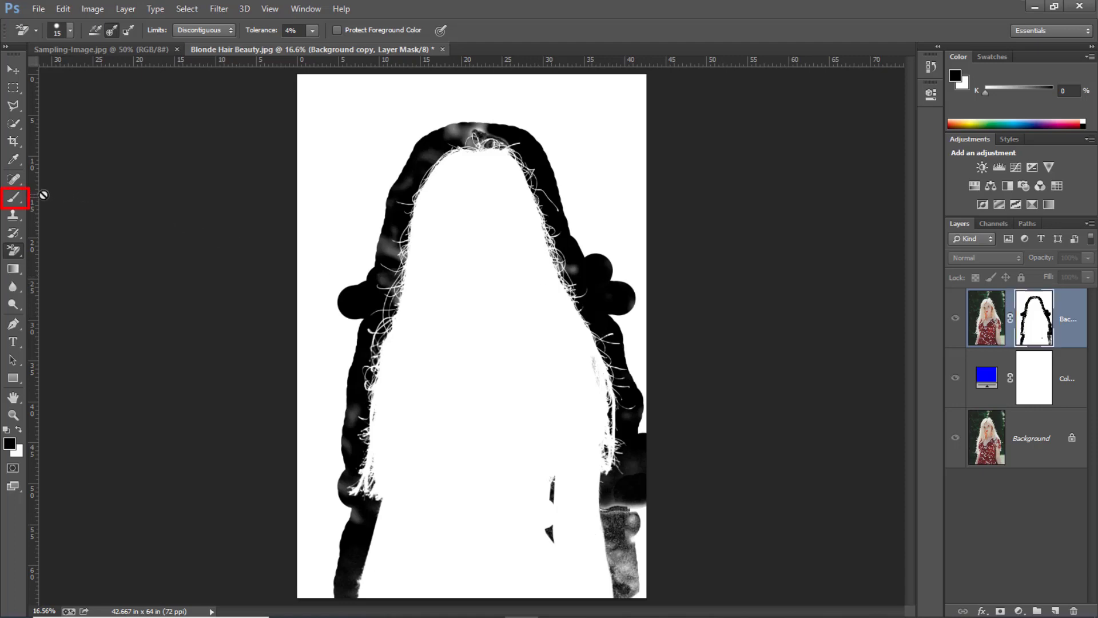
click(15, 198)
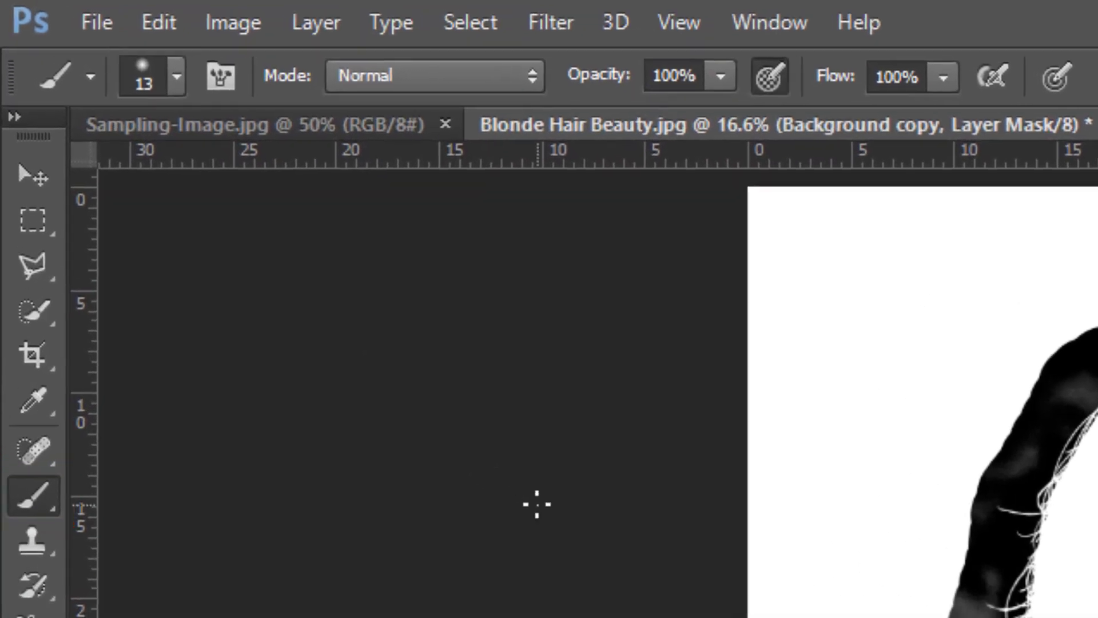
click(177, 77)
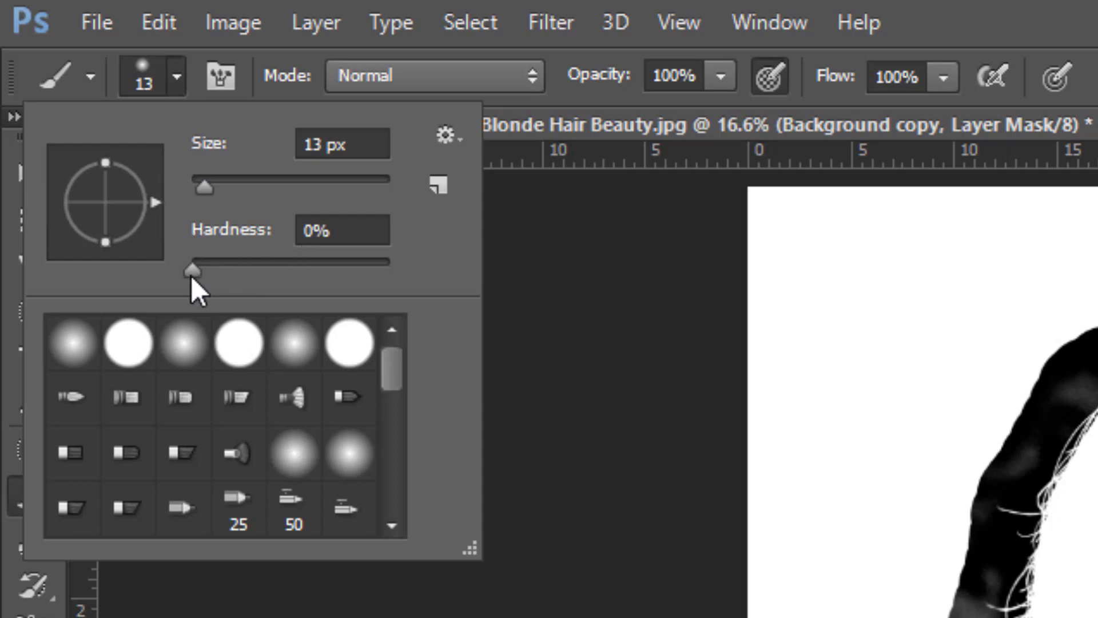
mouse_move(191, 274)
mouse_down()
mouse_move(335, 304)
mouse_move(424, 306)
mouse_up()
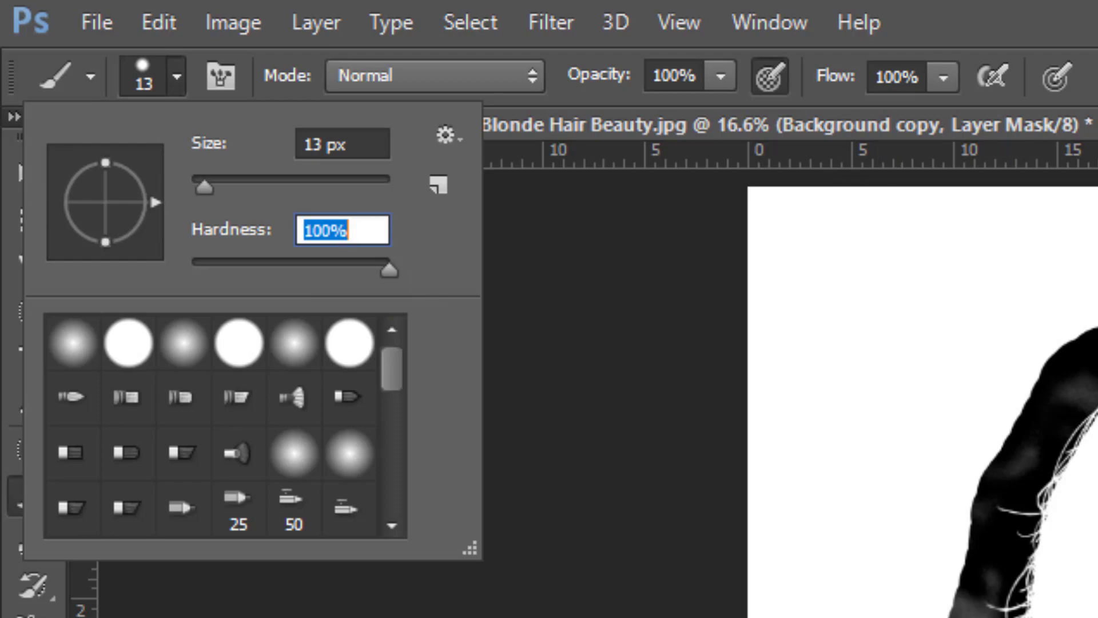
key(Return)
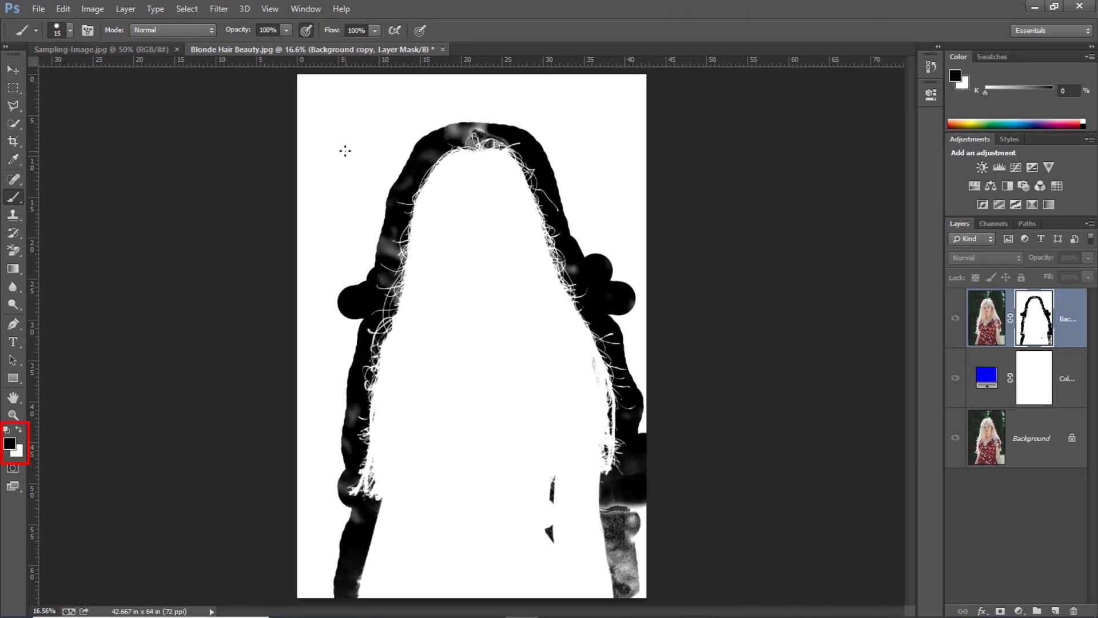
- Set the brush size to 300 and paint the mask black across the top and down the background beside the left-hand hair and arm
key(bracketright)
key(bracketright)
key(bracketright)
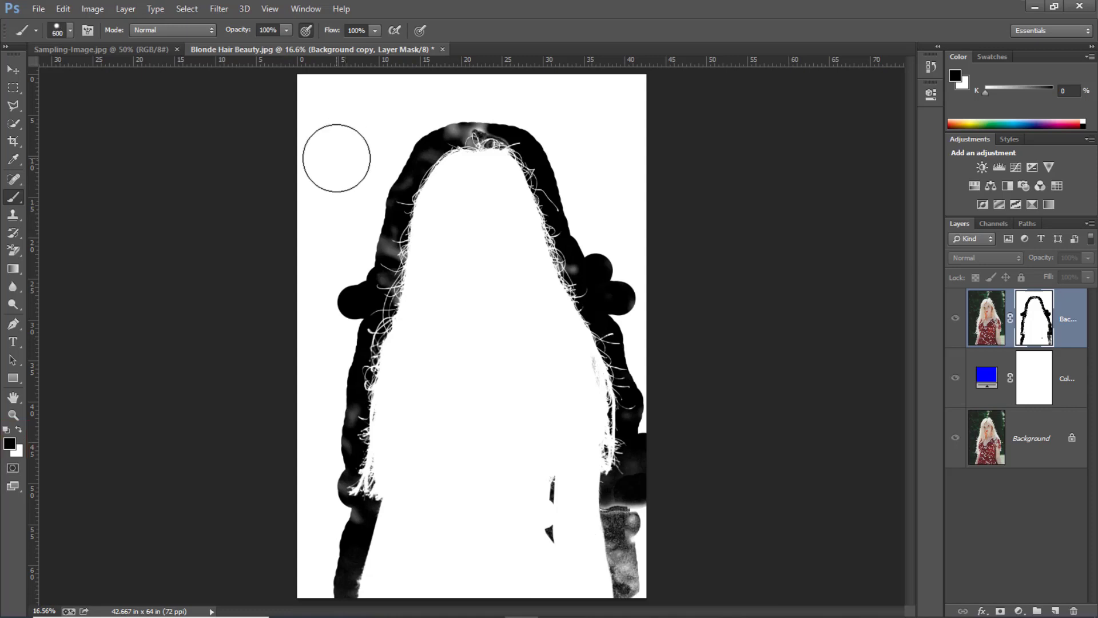
key(bracketleft)
key(bracketleft)
key(bracketleft)
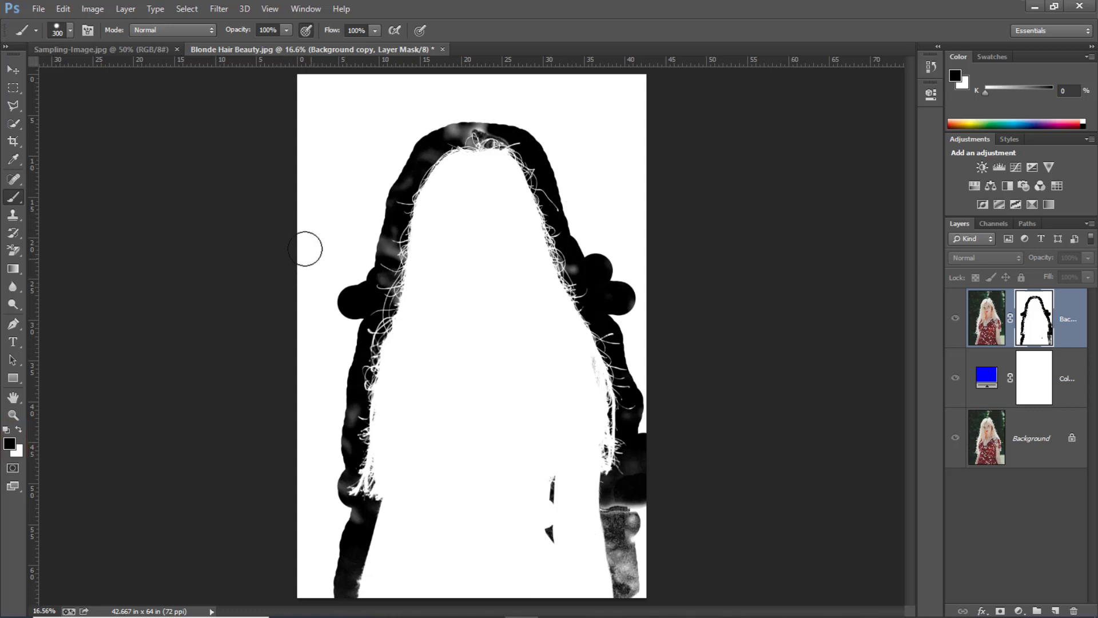
mouse_move(308, 102)
mouse_down()
mouse_move(322, 227)
mouse_move(308, 215)
mouse_move(297, 122)
mouse_move(315, 333)
mouse_move(303, 387)
mouse_move(323, 294)
mouse_move(357, 260)
mouse_move(371, 206)
mouse_move(360, 252)
mouse_move(361, 197)
mouse_move(331, 91)
mouse_move(636, 83)
mouse_move(520, 111)
mouse_move(400, 112)
mouse_move(378, 178)
mouse_move(438, 115)
mouse_up()
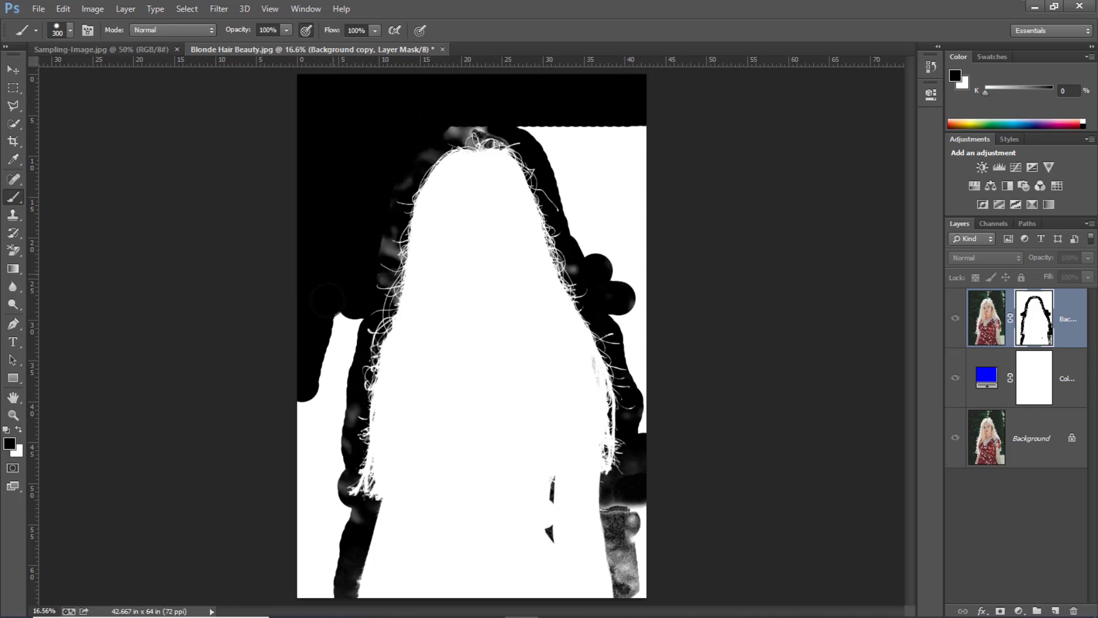
scroll(346, 497, up, 2)
mouse_move(307, 257)
mouse_down()
mouse_move(253, 344)
mouse_move(317, 324)
mouse_move(343, 154)
mouse_move(308, 397)
mouse_move(318, 571)
mouse_move(282, 532)
mouse_up()
scroll(250, 274, down, 2)
mouse_move(292, 491)
mouse_down()
mouse_move(287, 515)
mouse_move(258, 517)
mouse_up()
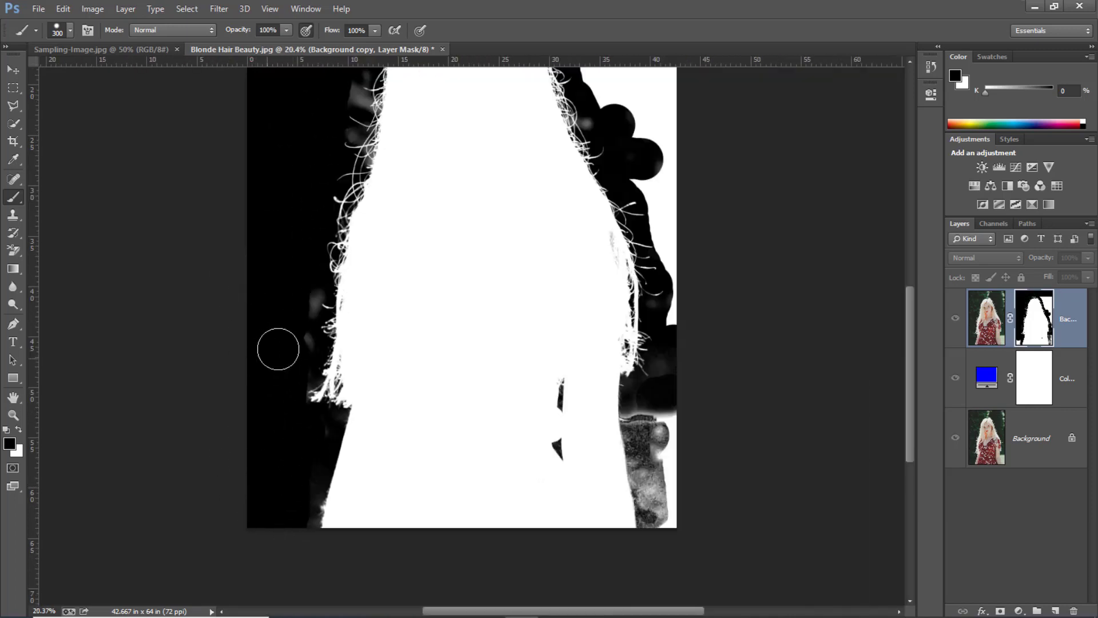
drag(278, 349, 303, 281)
- Paint the mask's remaining white background black along the right-hand side of the figure, down to the grass area
scroll(477, 280, down, 2)
scroll(466, 334, up, 1)
mouse_move(522, 115)
mouse_down()
mouse_move(583, 230)
mouse_move(627, 277)
mouse_move(625, 177)
mouse_move(638, 246)
mouse_move(603, 138)
mouse_move(618, 203)
mouse_move(618, 306)
mouse_move(662, 434)
mouse_up()
scroll(657, 446, up, 2)
mouse_move(632, 314)
mouse_down()
mouse_move(620, 543)
mouse_move(629, 503)
mouse_up()
scroll(680, 366, down, 1)
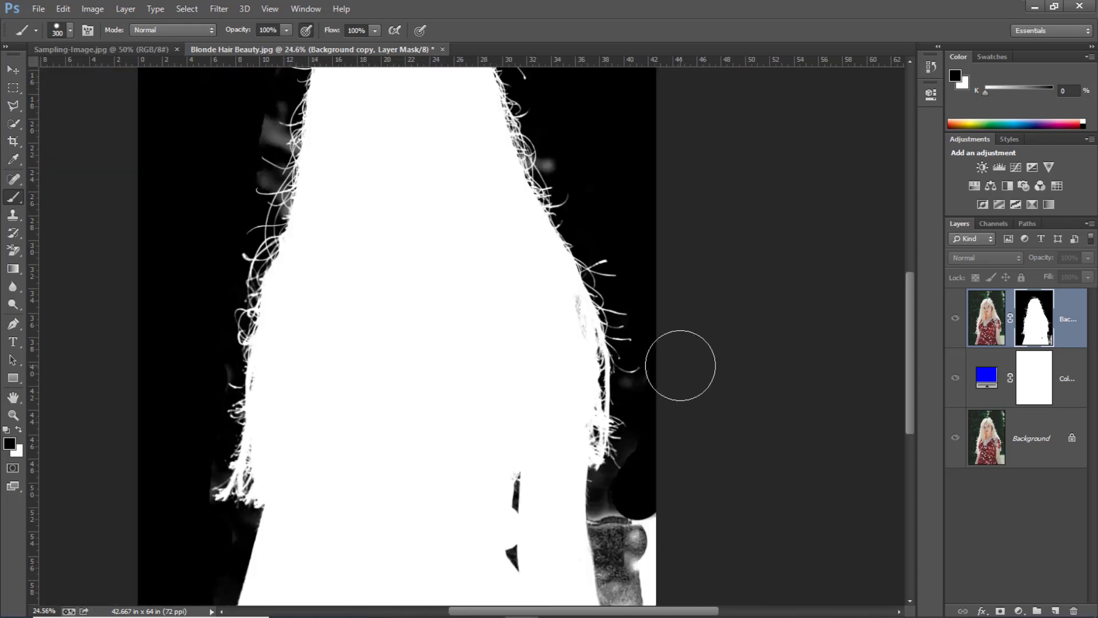
- Reduce the brush size to 200 and 125 and paint the mask's grey haze black above and to the left of the head
scroll(680, 365, down, 3)
scroll(744, 289, up, 2)
key(bracketleft)
key(bracketleft)
mouse_move(576, 226)
mouse_down()
mouse_move(527, 213)
mouse_move(524, 269)
mouse_move(533, 419)
mouse_move(586, 418)
mouse_move(515, 257)
mouse_up()
scroll(730, 385, down, 2)
scroll(443, 167, up, 1)
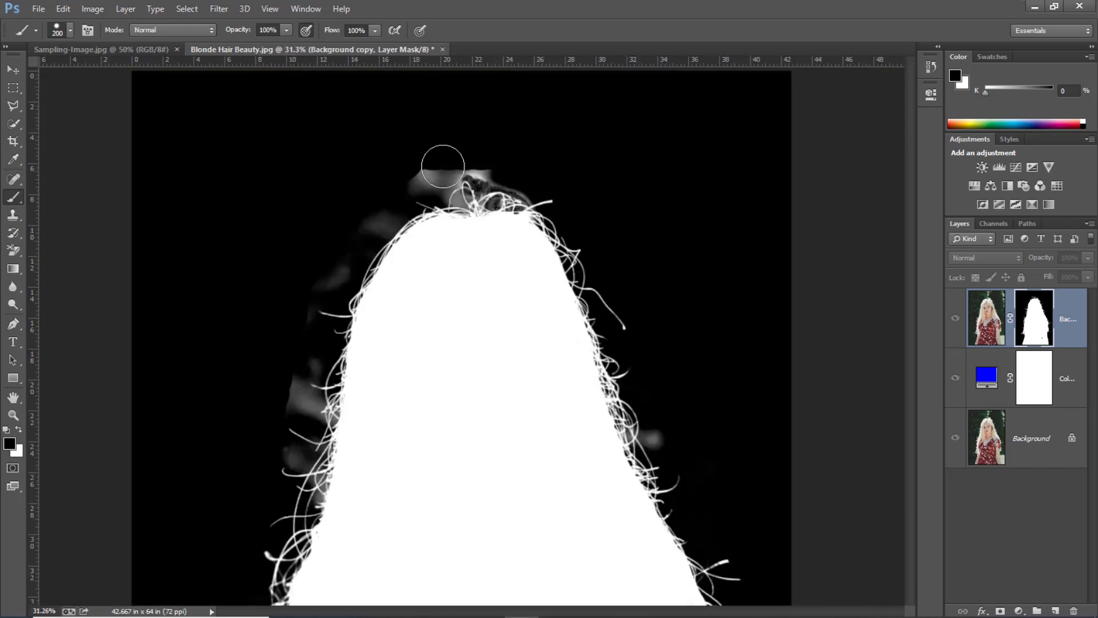
scroll(442, 167, up, 2)
key(bracketleft)
key(bracketleft)
key(bracketleft)
mouse_move(424, 176)
mouse_down()
mouse_move(456, 187)
mouse_move(484, 165)
mouse_move(630, 207)
mouse_move(428, 179)
mouse_move(344, 260)
mouse_move(287, 295)
mouse_move(177, 433)
mouse_move(170, 209)
mouse_up()
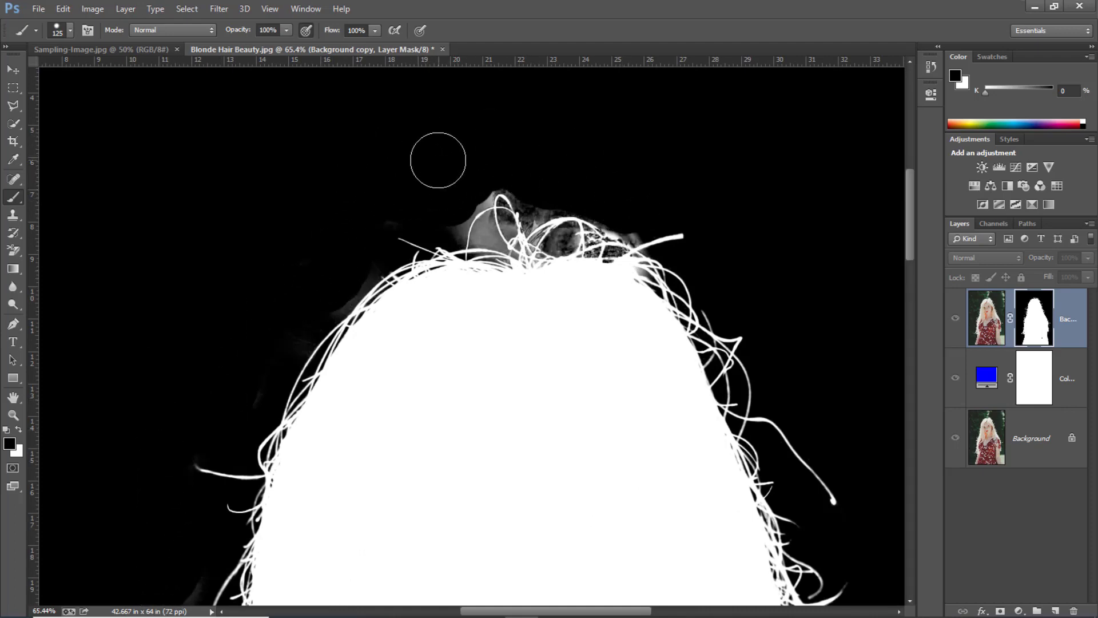
- Set the brush size to 25 and paint the mask black inside the loops of stray hair on top of the head
key(bracketleft)
key(bracketleft)
key(bracketleft)
key(bracketleft)
key(bracketleft)
key(bracketleft)
mouse_move(480, 235)
mouse_down()
mouse_move(513, 219)
mouse_move(495, 242)
mouse_move(488, 220)
mouse_up()
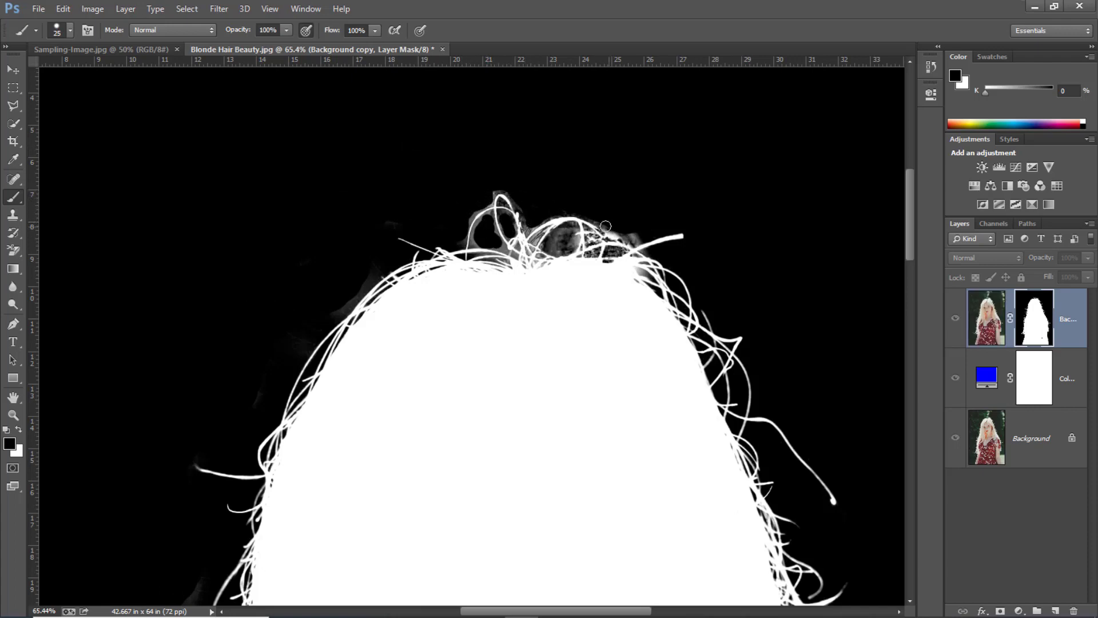
scroll(605, 226, up, 5)
mouse_move(429, 238)
mouse_down()
mouse_move(385, 271)
mouse_move(429, 286)
mouse_up()
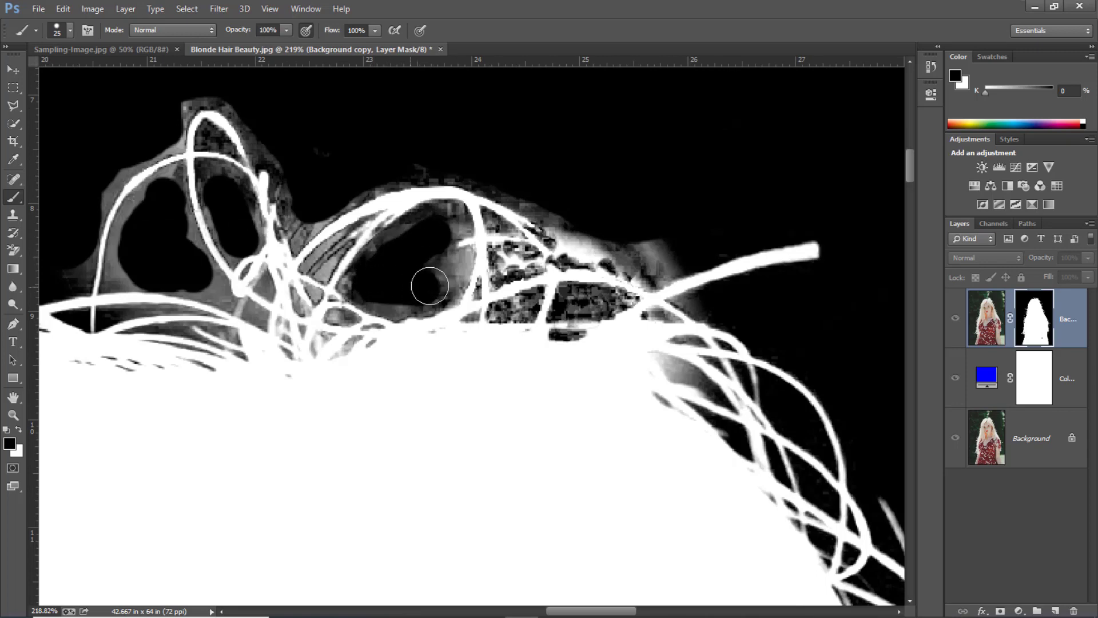
- Paint the grey residue black outside the top-right hair curve, and fill the small gaps between its strands with a size 10 brush
mouse_move(657, 246)
mouse_down()
mouse_move(614, 249)
mouse_move(559, 216)
mouse_up()
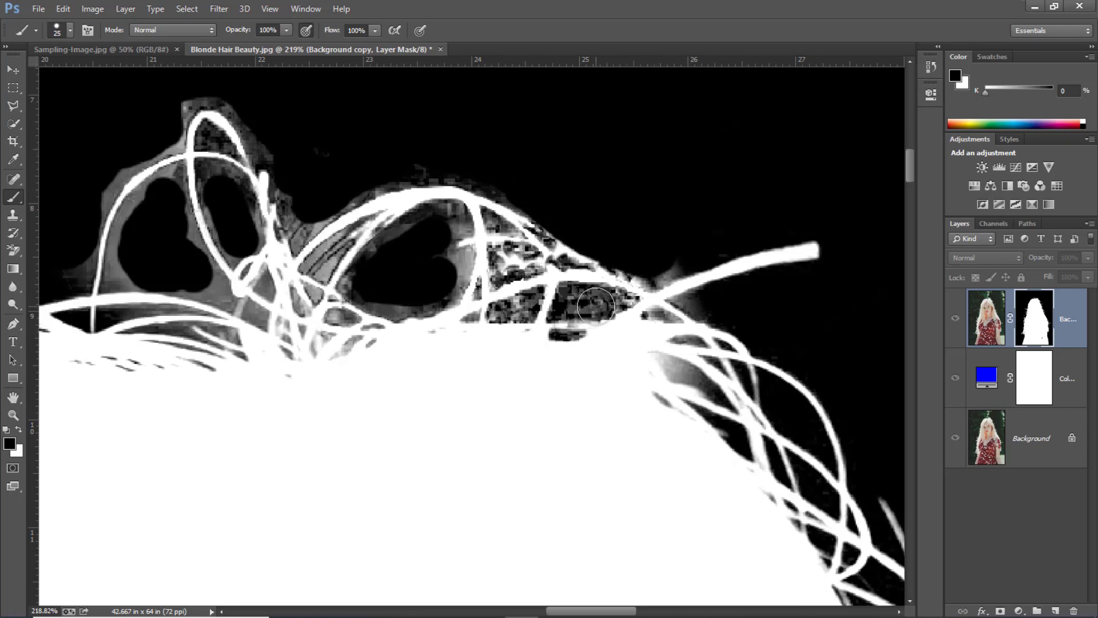
mouse_move(596, 307)
mouse_down()
mouse_move(572, 295)
mouse_move(612, 300)
mouse_up()
key(bracketleft)
key(bracketleft)
mouse_move(495, 246)
mouse_down()
mouse_move(457, 261)
mouse_move(457, 290)
mouse_move(404, 308)
mouse_move(359, 284)
mouse_move(397, 235)
mouse_move(455, 223)
mouse_up()
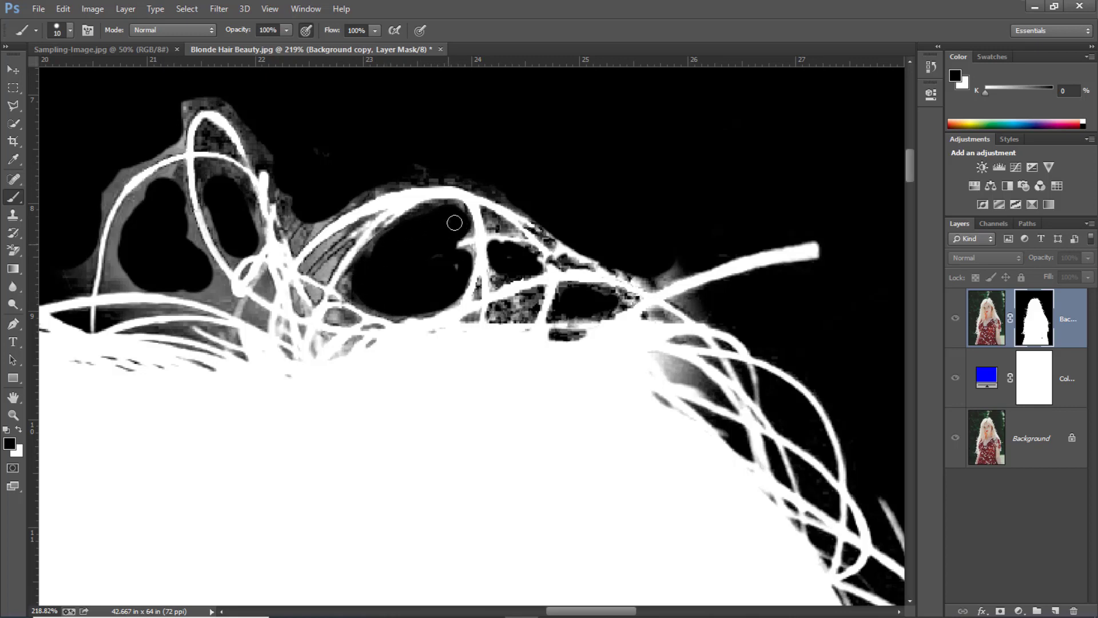
- Enlarge the brush and paint the mask's grey patches black beside the left-hand hair strands
scroll(304, 265, down, 5)
scroll(661, 191, down, 3)
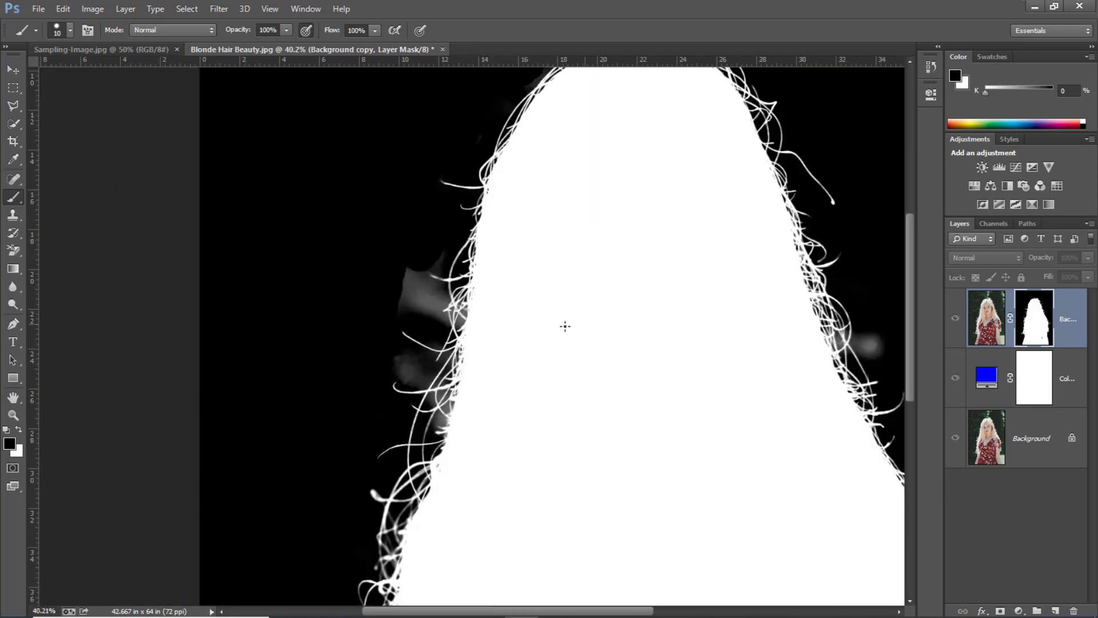
scroll(564, 326, up, 3)
key(bracketright)
key(bracketright)
key(bracketright)
key(bracketright)
mouse_move(347, 256)
mouse_down()
mouse_move(375, 303)
mouse_move(298, 285)
mouse_move(394, 213)
mouse_move(349, 227)
mouse_up()
mouse_move(297, 429)
mouse_down()
mouse_move(344, 441)
mouse_move(309, 400)
mouse_up()
scroll(269, 343, down, 5)
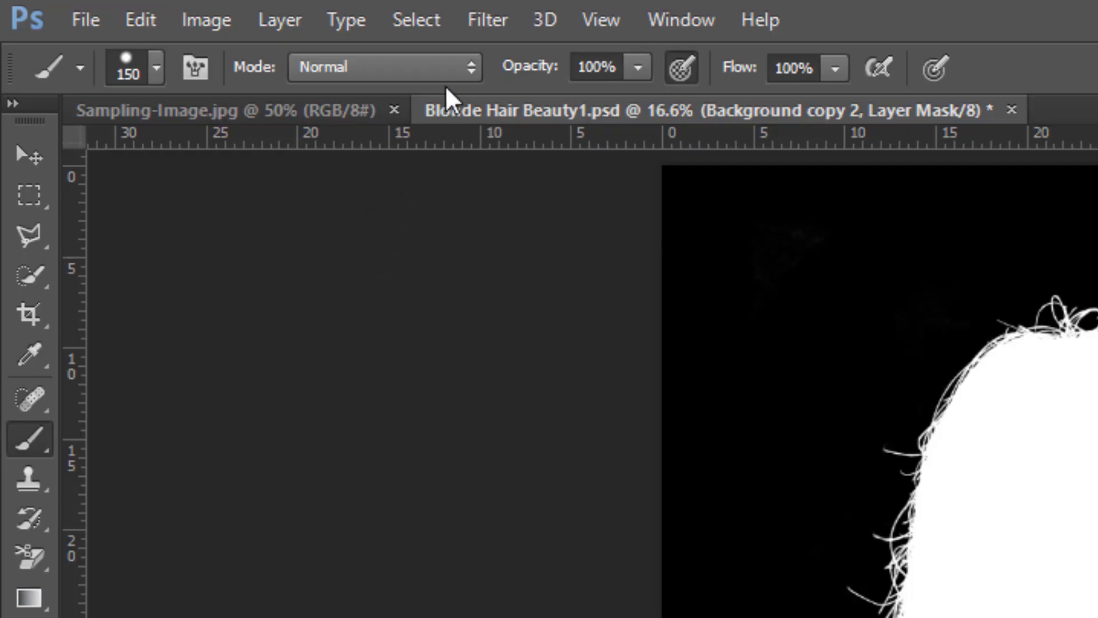
- Set the brush's blending mode to Overlay and its flow to 30%
click(452, 67)
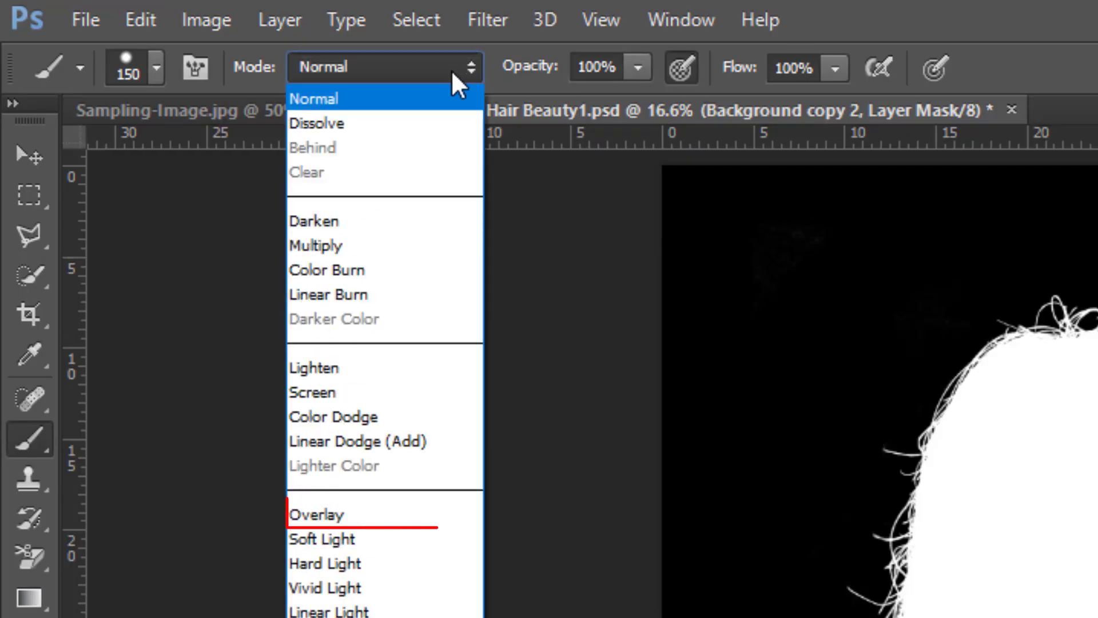
click(453, 503)
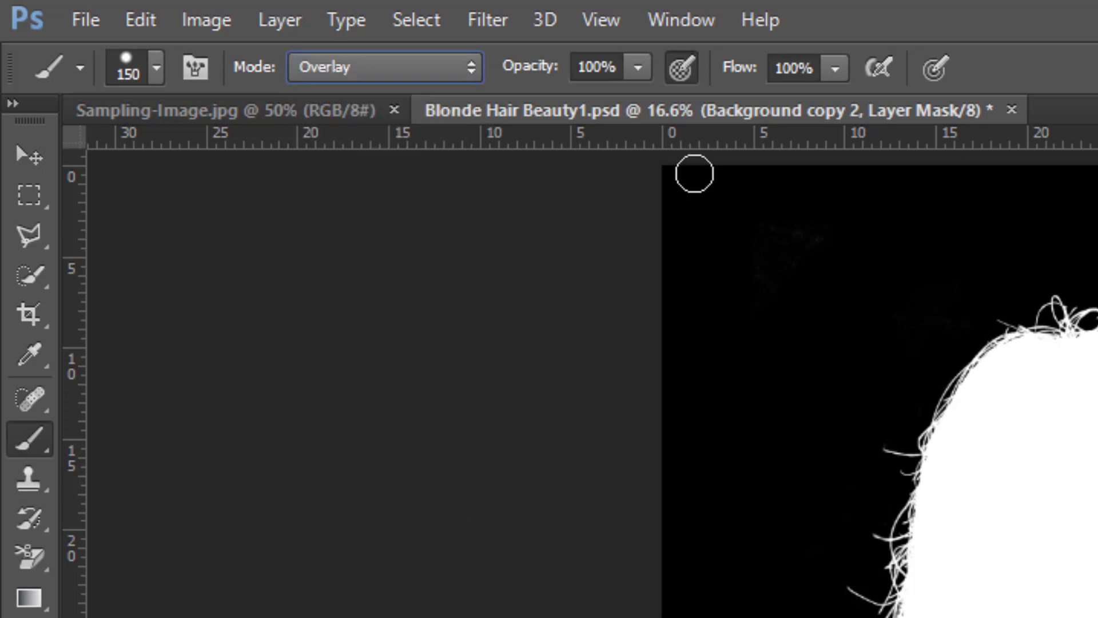
drag(761, 80, 644, 80)
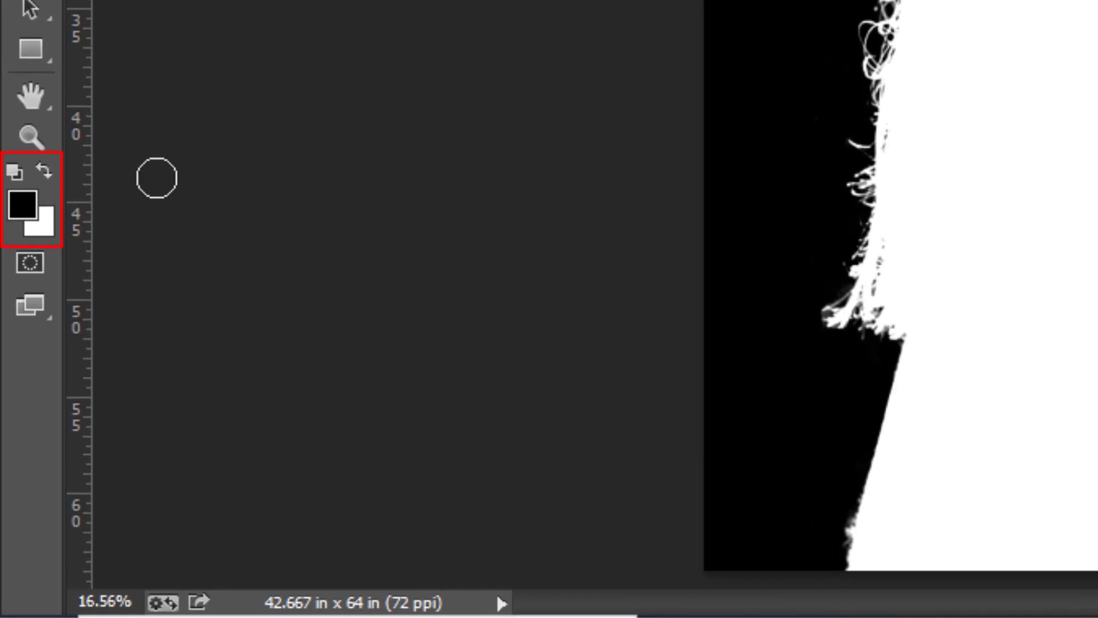
- Make white the foreground colour and paint over the hair and arm edges of the mask on both sides of the figure
click(43, 170)
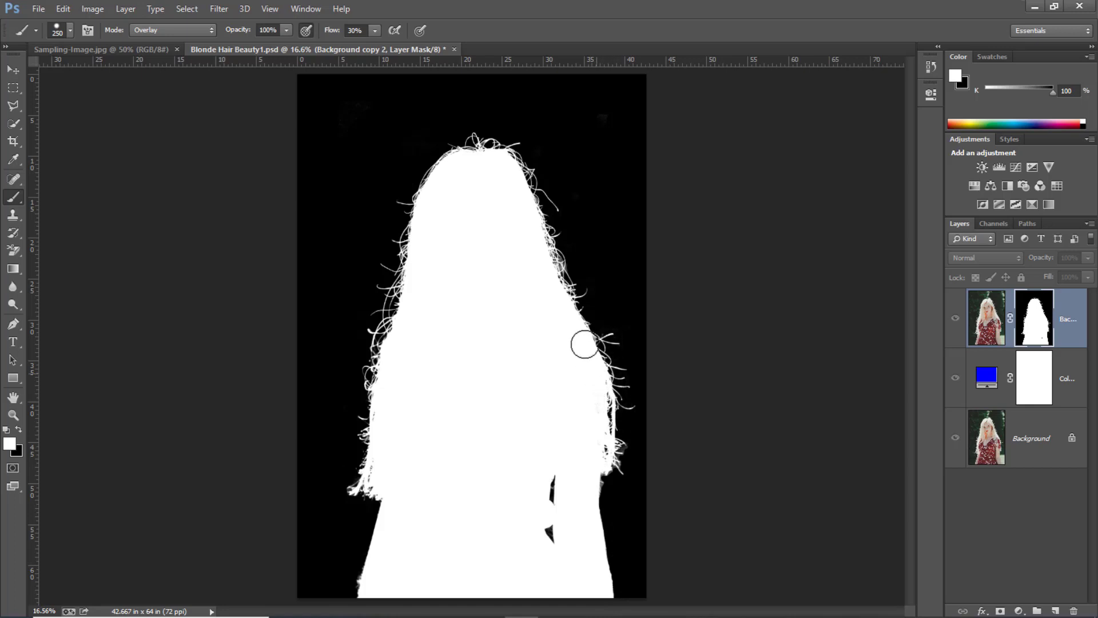
mouse_move(585, 344)
mouse_down()
mouse_move(534, 204)
mouse_move(549, 276)
mouse_move(544, 225)
mouse_up()
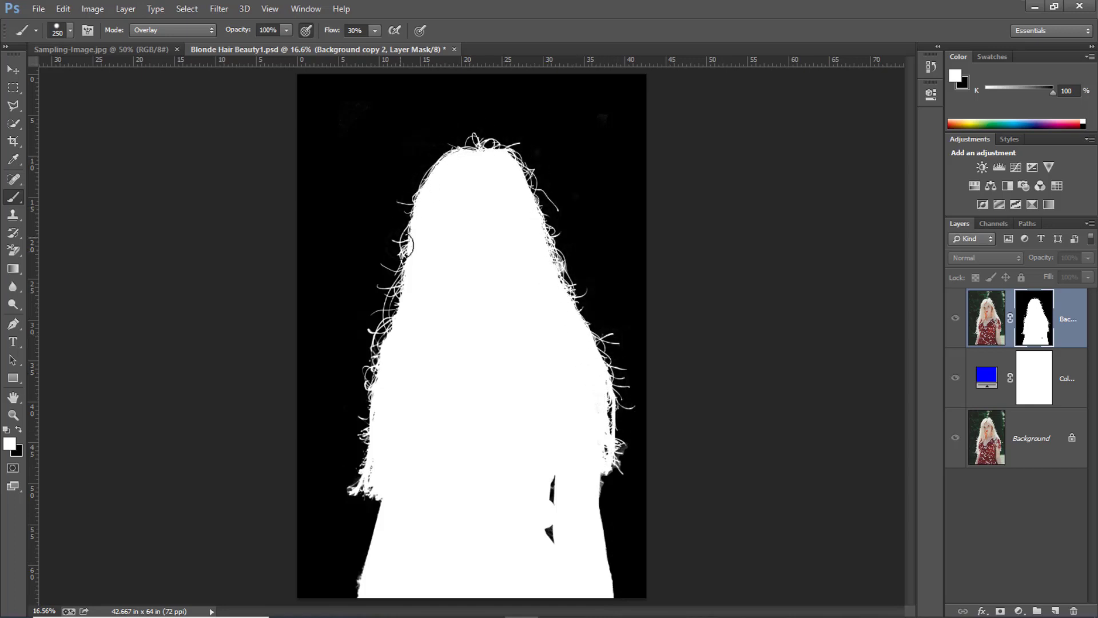
drag(405, 245, 371, 381)
drag(369, 480, 366, 420)
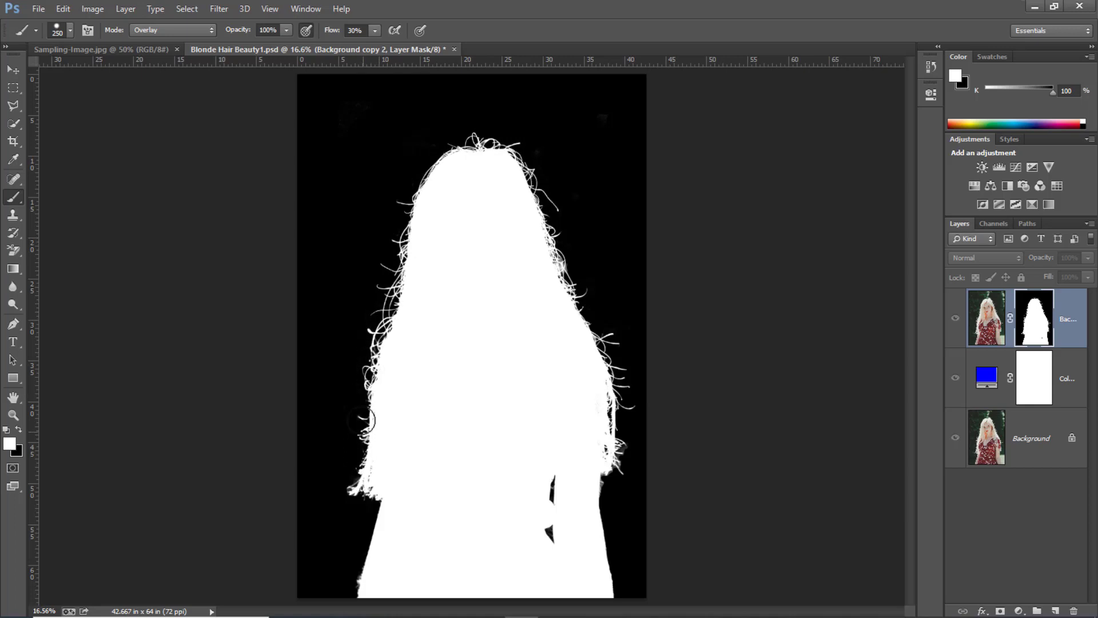
drag(358, 590, 380, 485)
drag(601, 402, 593, 509)
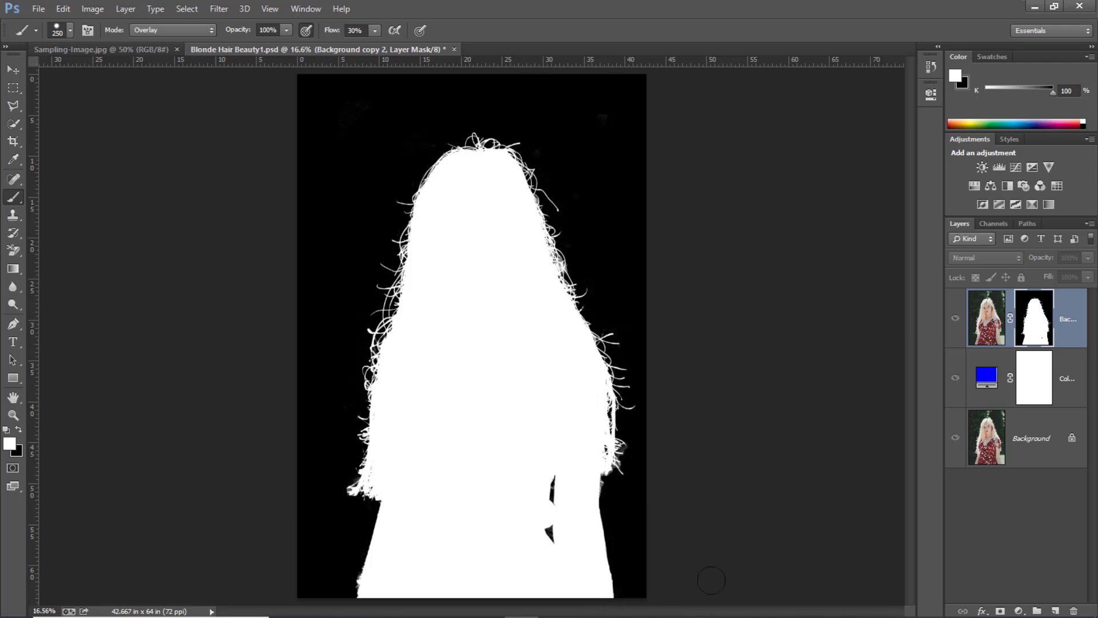
- Make black the foreground colour and paint around the figure's outline on the mask, including the right-hand hair ends
click(20, 431)
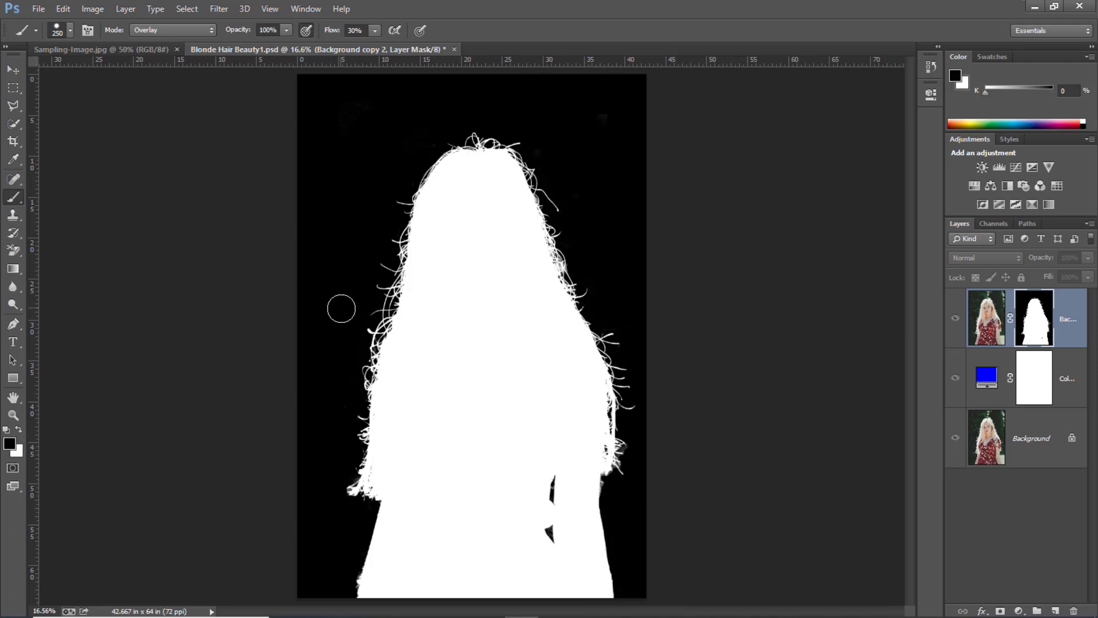
mouse_move(343, 348)
mouse_down()
mouse_move(421, 189)
mouse_move(421, 159)
mouse_move(386, 246)
mouse_move(394, 202)
mouse_move(384, 299)
mouse_move(404, 235)
mouse_move(359, 440)
mouse_move(367, 358)
mouse_move(360, 485)
mouse_move(388, 480)
mouse_move(362, 599)
mouse_move(383, 286)
mouse_move(428, 189)
mouse_move(379, 279)
mouse_move(447, 162)
mouse_move(480, 132)
mouse_move(533, 161)
mouse_move(444, 139)
mouse_move(530, 145)
mouse_move(542, 244)
mouse_move(515, 167)
mouse_move(573, 299)
mouse_move(551, 186)
mouse_move(595, 349)
mouse_move(590, 314)
mouse_move(636, 367)
mouse_move(612, 455)
mouse_move(606, 491)
mouse_move(617, 438)
mouse_move(607, 560)
mouse_move(595, 464)
mouse_move(619, 595)
mouse_up()
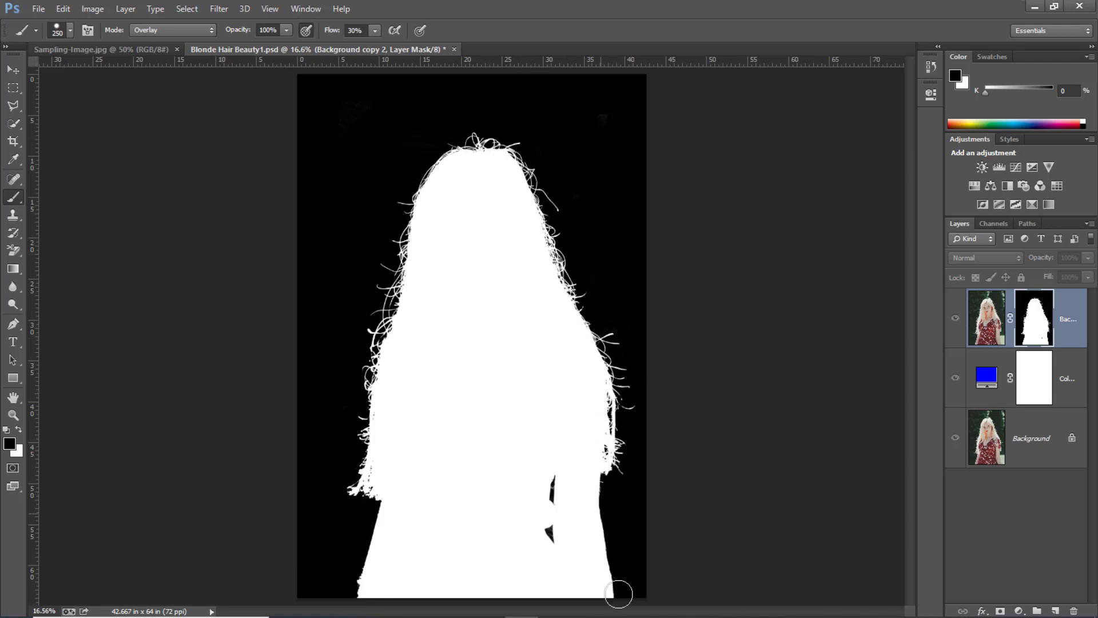
mouse_move(626, 433)
mouse_down()
mouse_move(602, 396)
mouse_move(532, 566)
mouse_move(544, 520)
mouse_move(614, 453)
mouse_up()
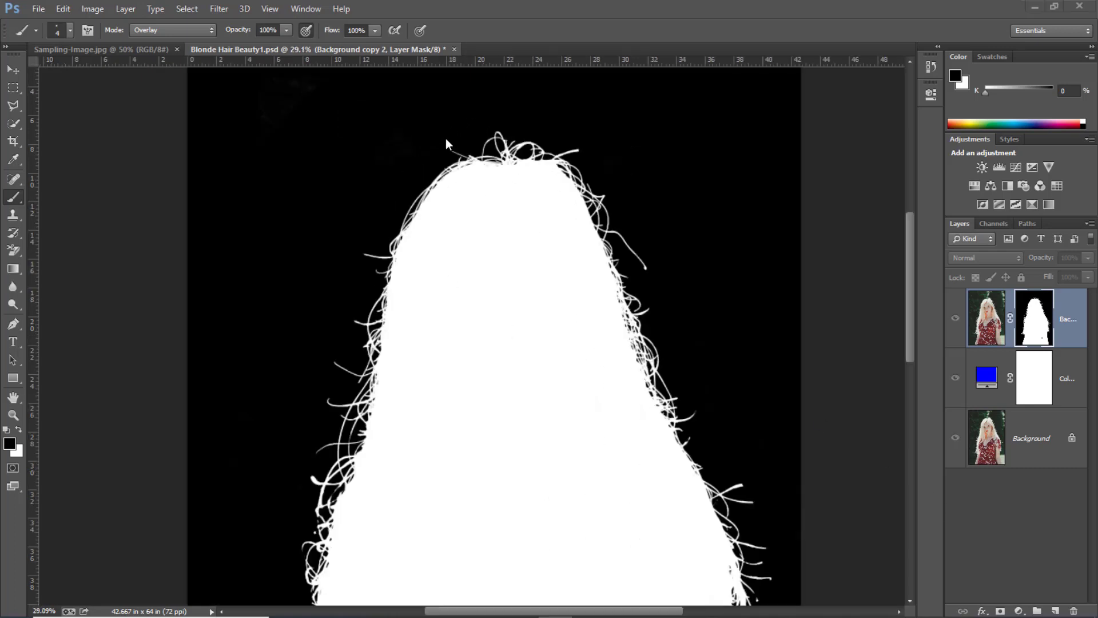
- Return from the mask view to the masked portrait and examine the hair edges against the blue fill
scroll(582, 145, up, 4)
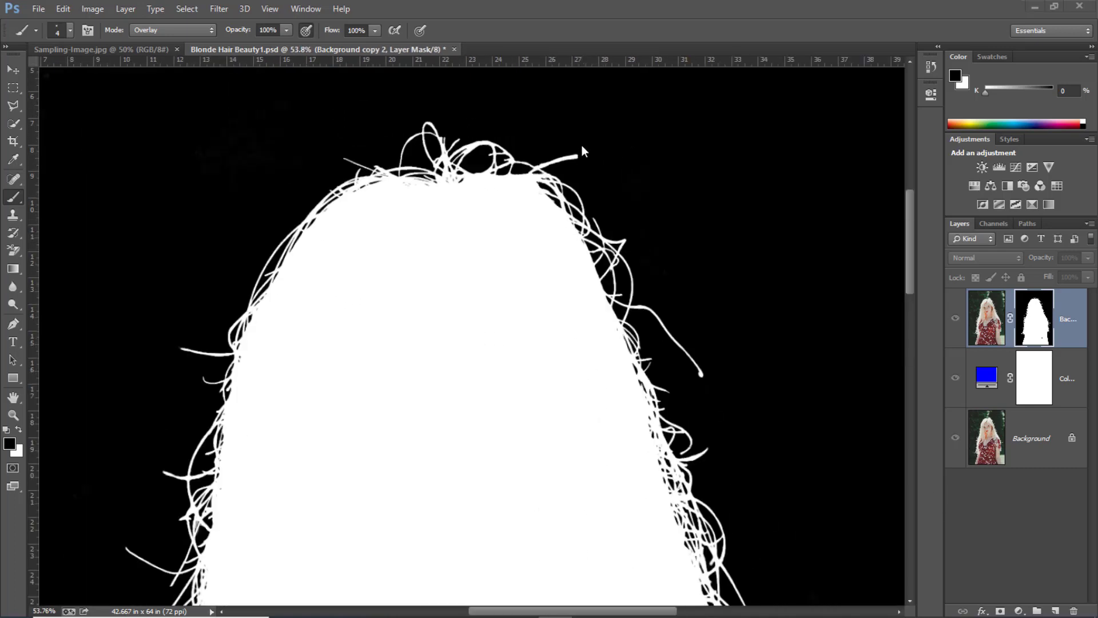
click(988, 331)
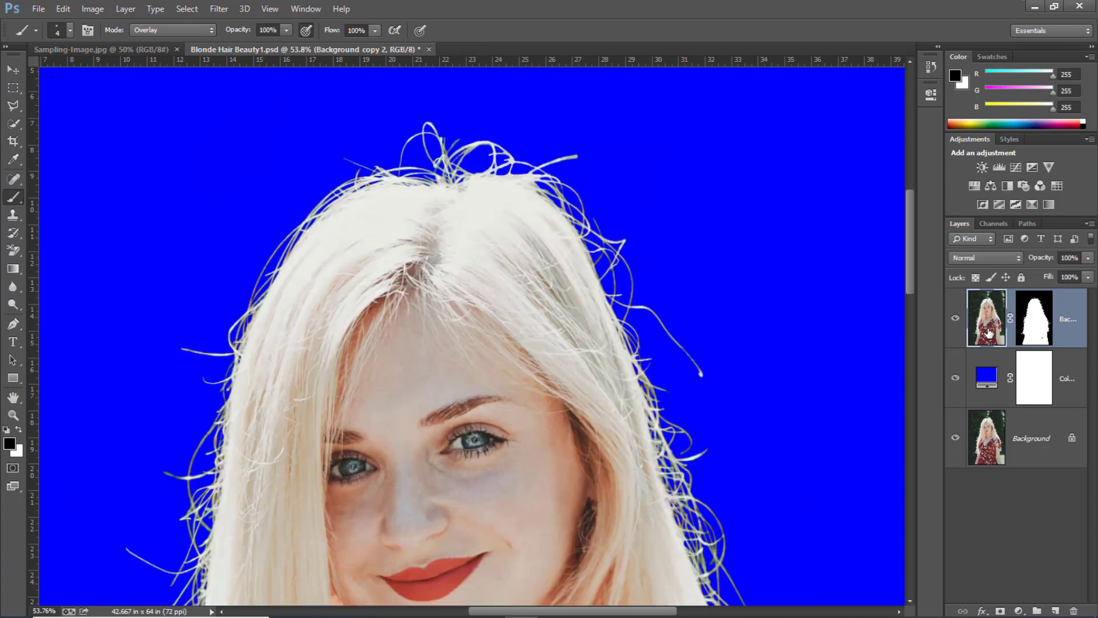
scroll(687, 289, down, 4)
scroll(453, 448, up, 4)
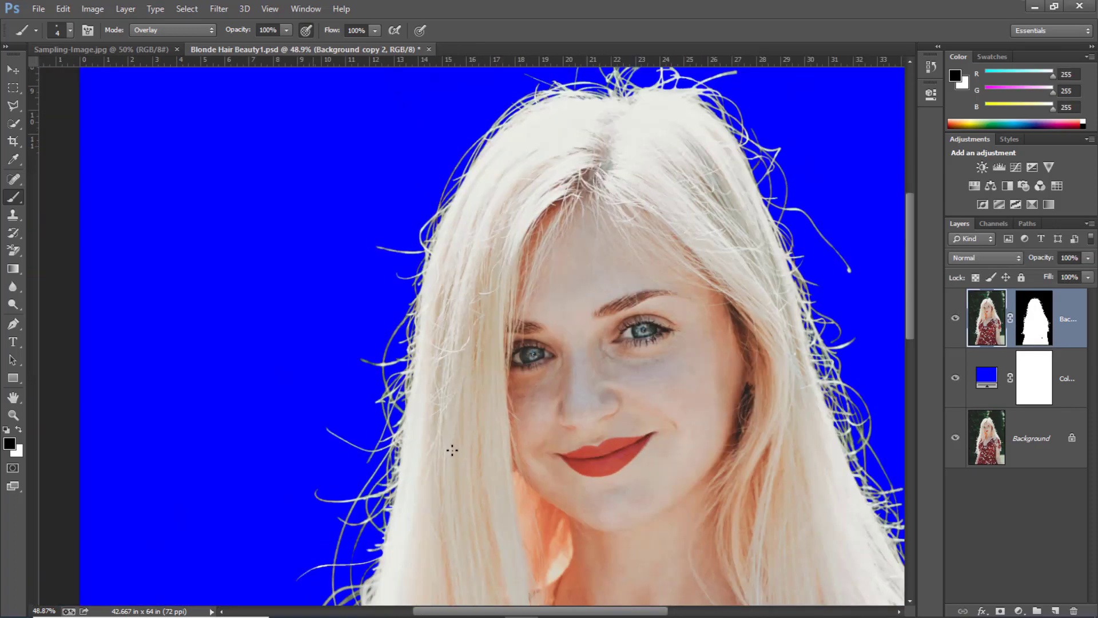
scroll(451, 451, down, 3)
scroll(744, 412, down, 2)
scroll(744, 400, up, 4)
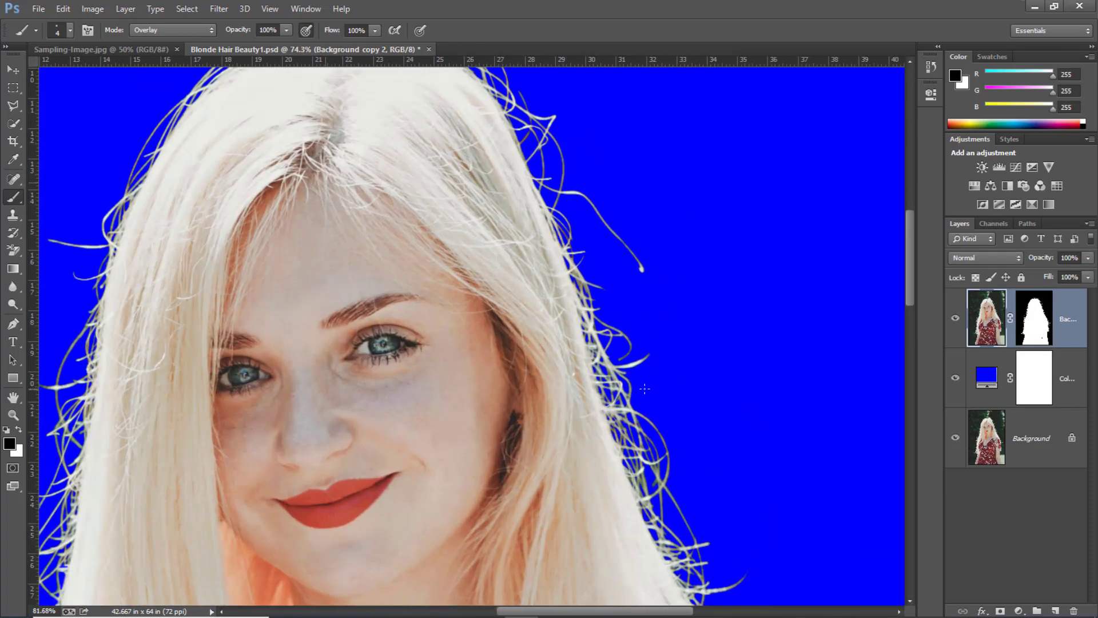
scroll(647, 393, down, 2)
scroll(647, 392, down, 3)
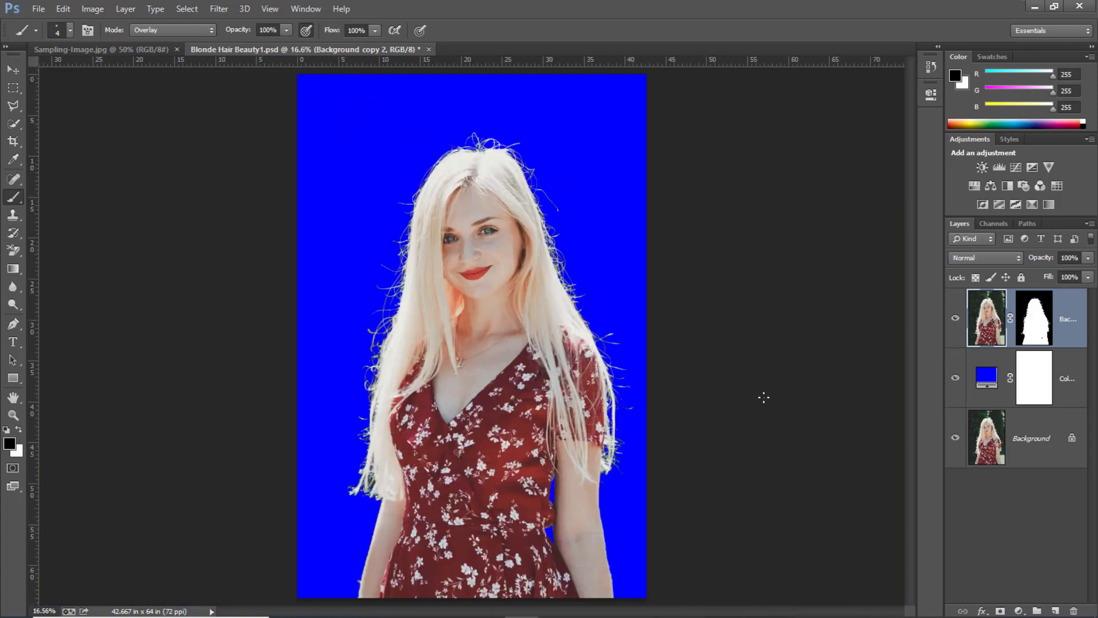
- Hide the blue colour fill and Background layers and inspect the stray hairs' colour against transparency
click(957, 378)
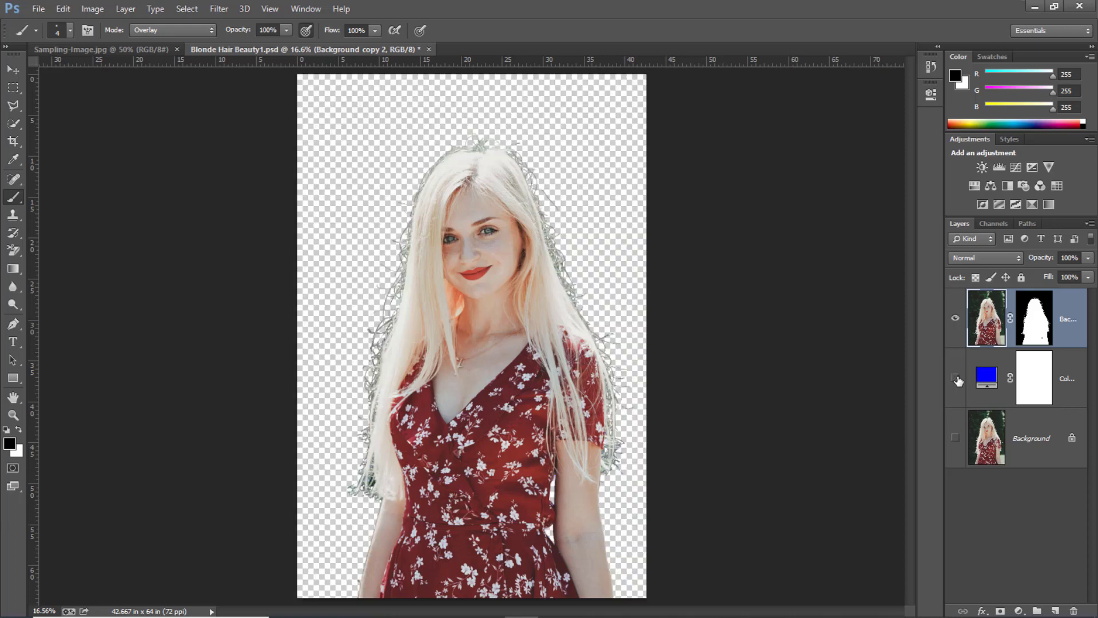
scroll(621, 309, up, 5)
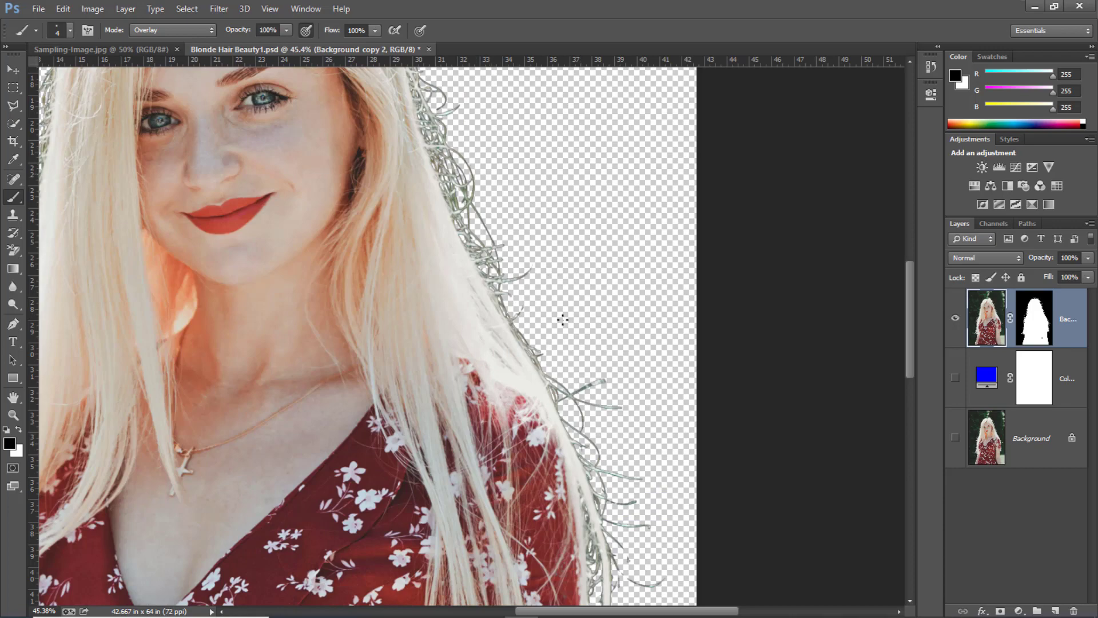
scroll(620, 343, down, 3)
scroll(299, 282, up, 6)
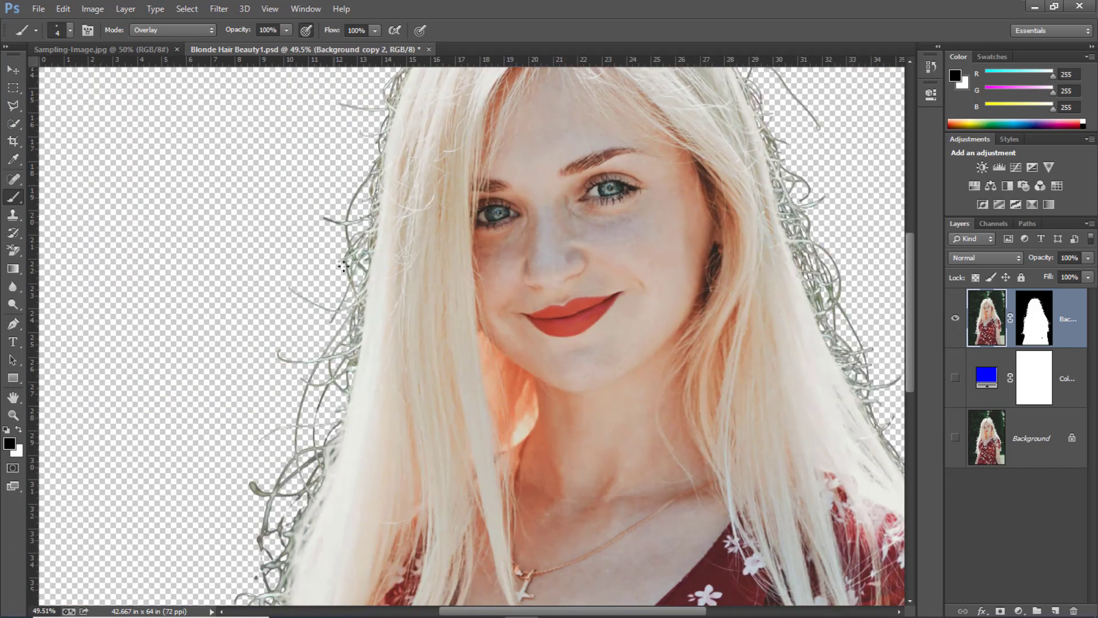
scroll(344, 267, up, 1)
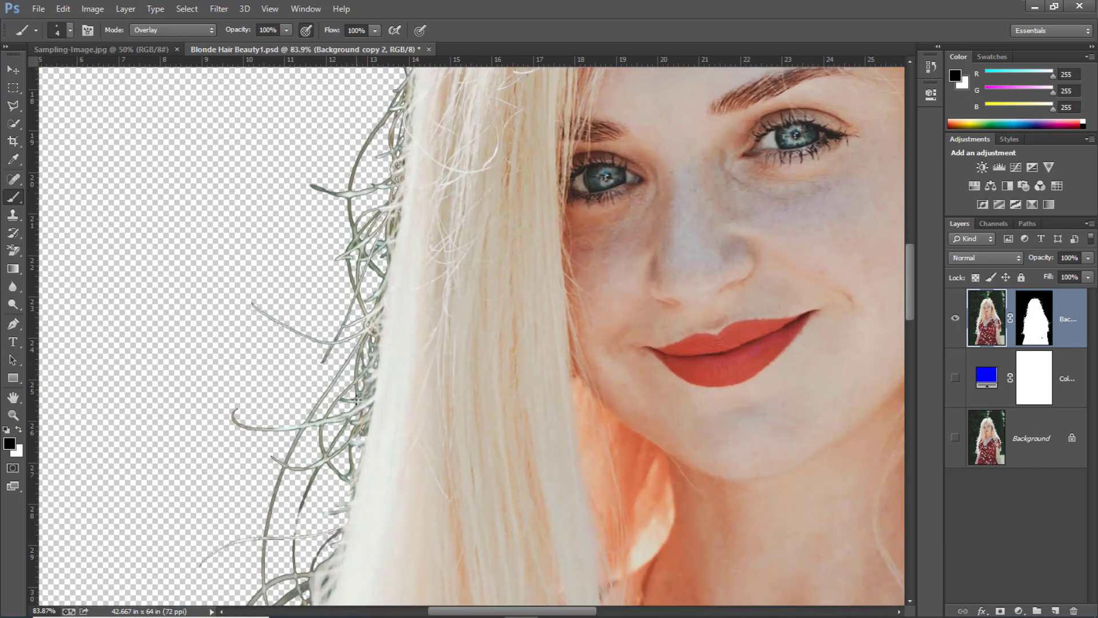
scroll(355, 399, down, 4)
scroll(410, 150, up, 2)
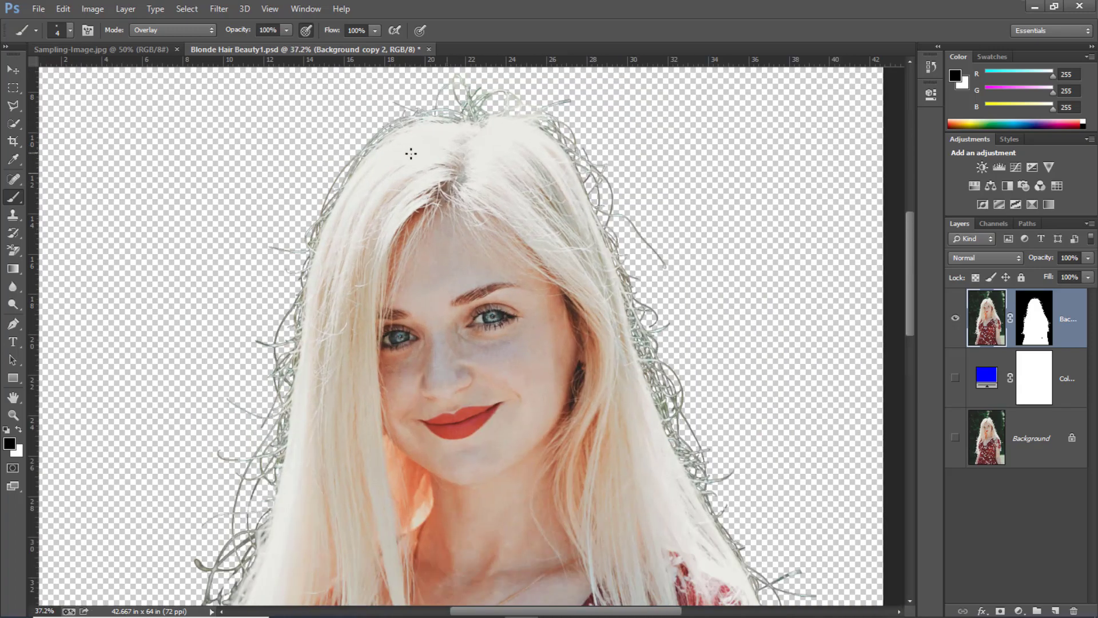
scroll(411, 154, down, 3)
scroll(332, 507, up, 2)
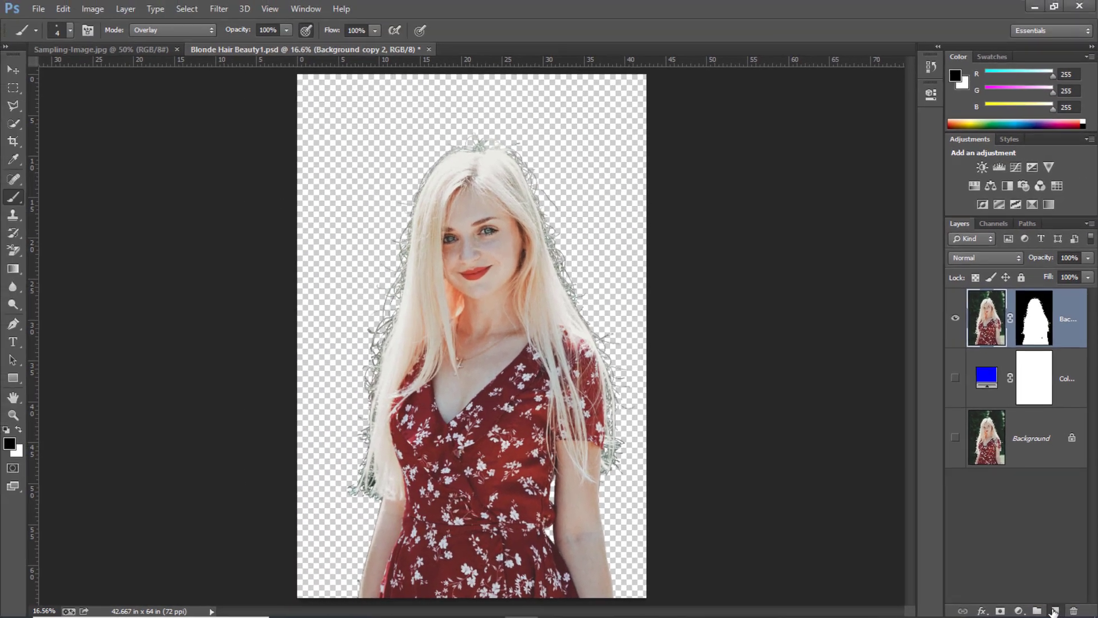
- Add a new empty layer above Background copy 2 and clip it to that layer
click(1021, 606)
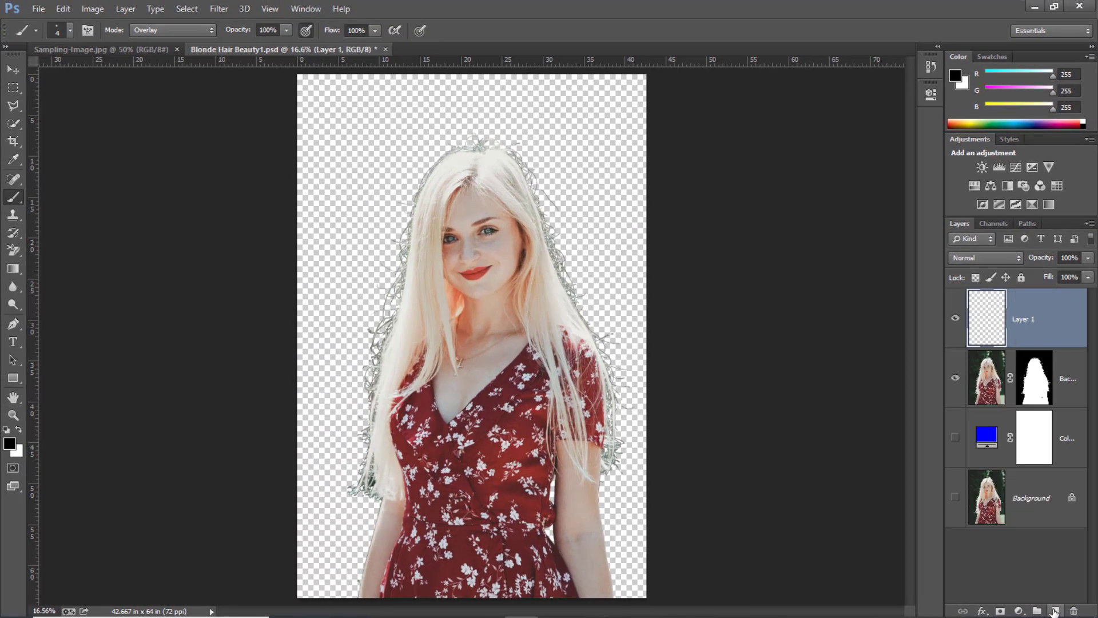
right_click(1036, 333)
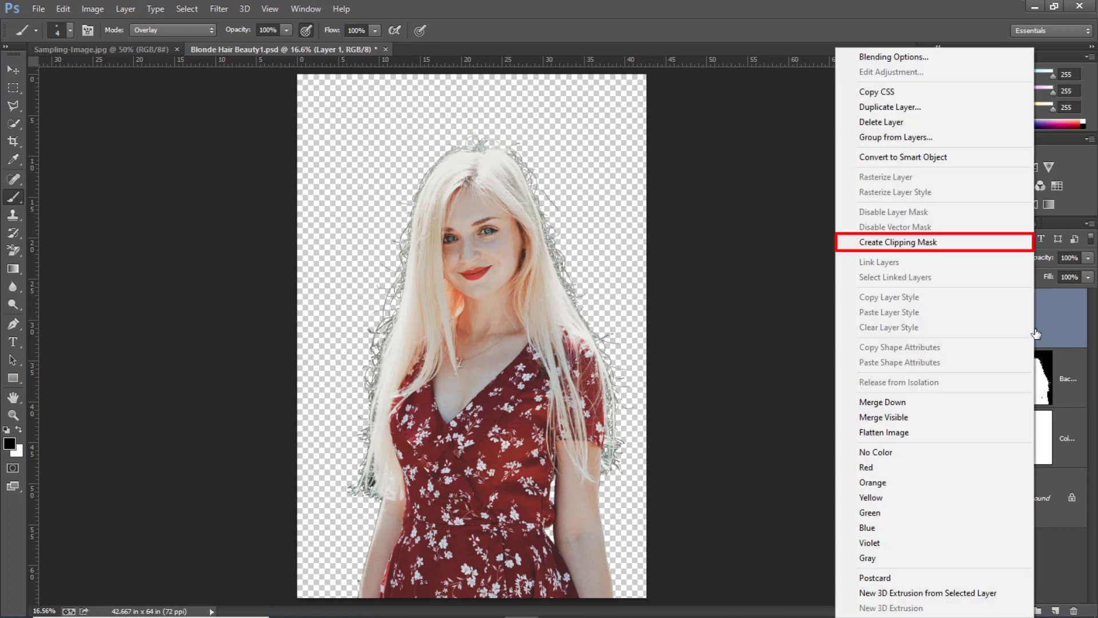
click(984, 250)
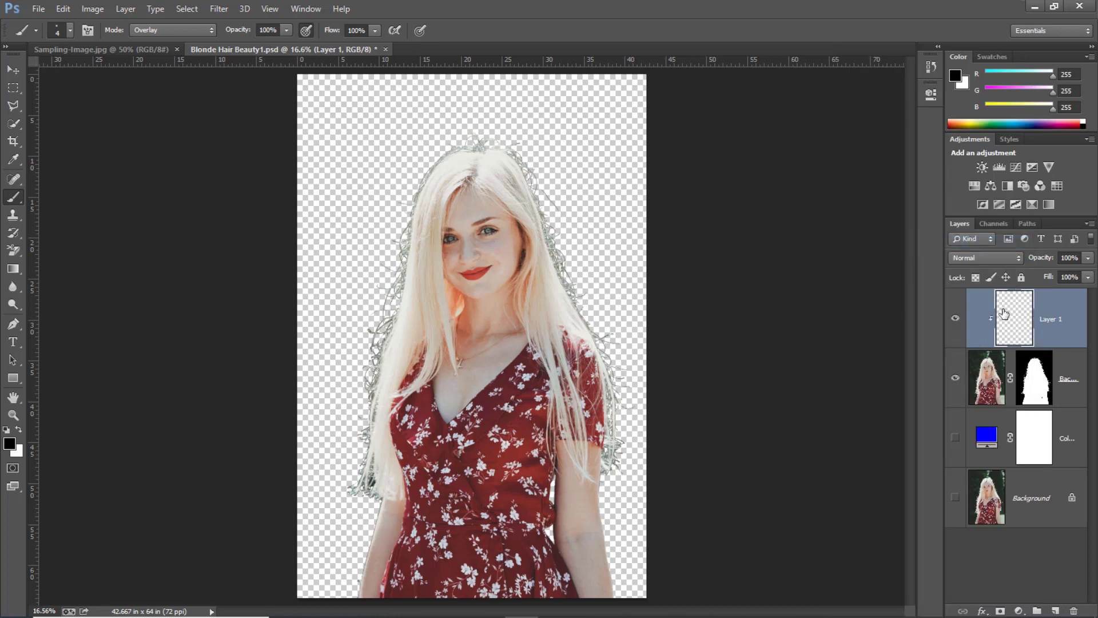
- Set the brush size to 7 and sample the light blonde colour from the left-hand hair
key(bracketright)
key(bracketright)
key(bracketright)
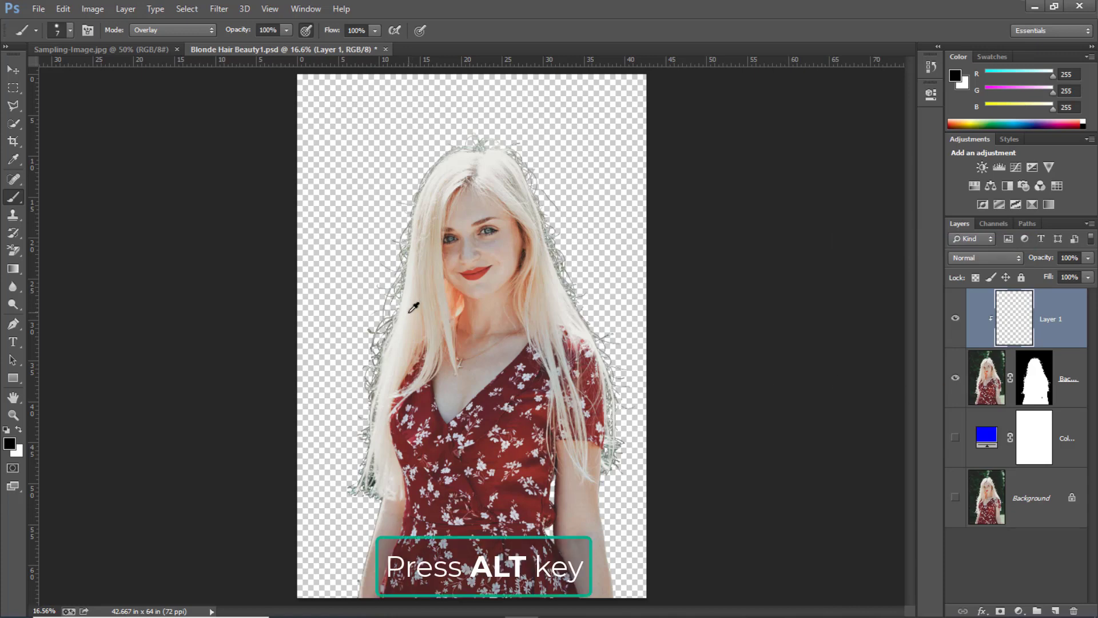
alt+click(413, 308)
drag(413, 309, 407, 333)
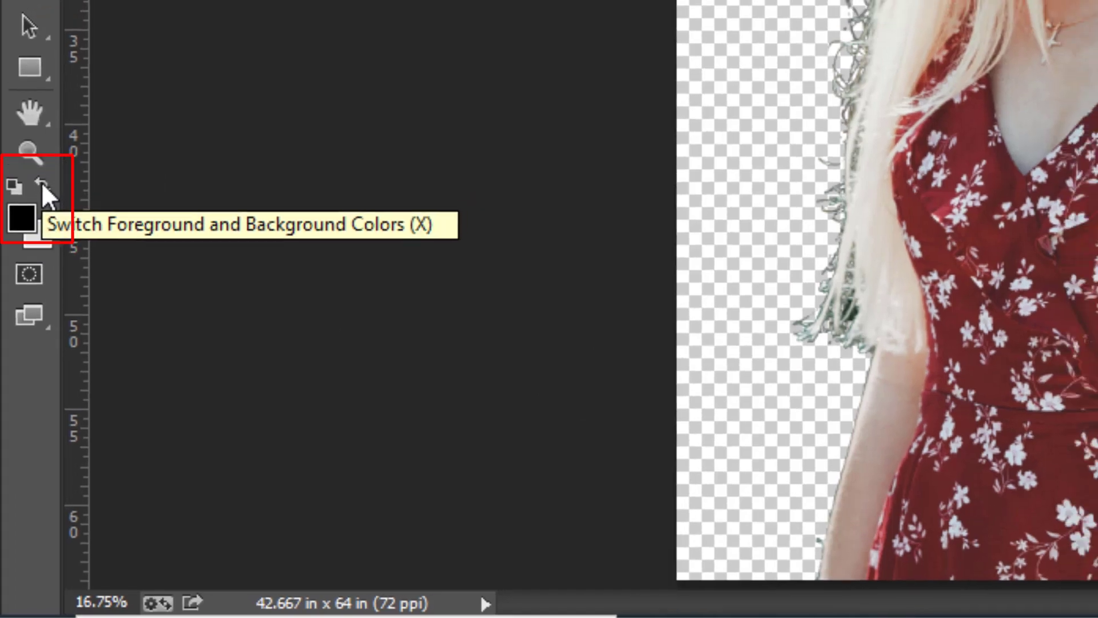
- Swap the foreground and background colours and set the brush hardness to 0%
click(43, 168)
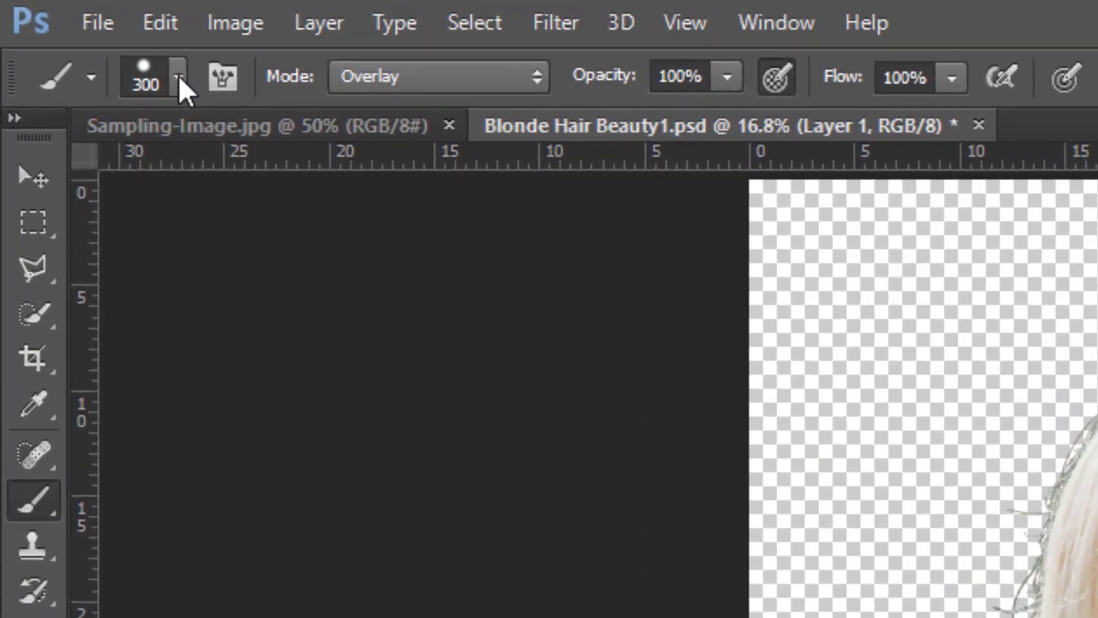
click(179, 75)
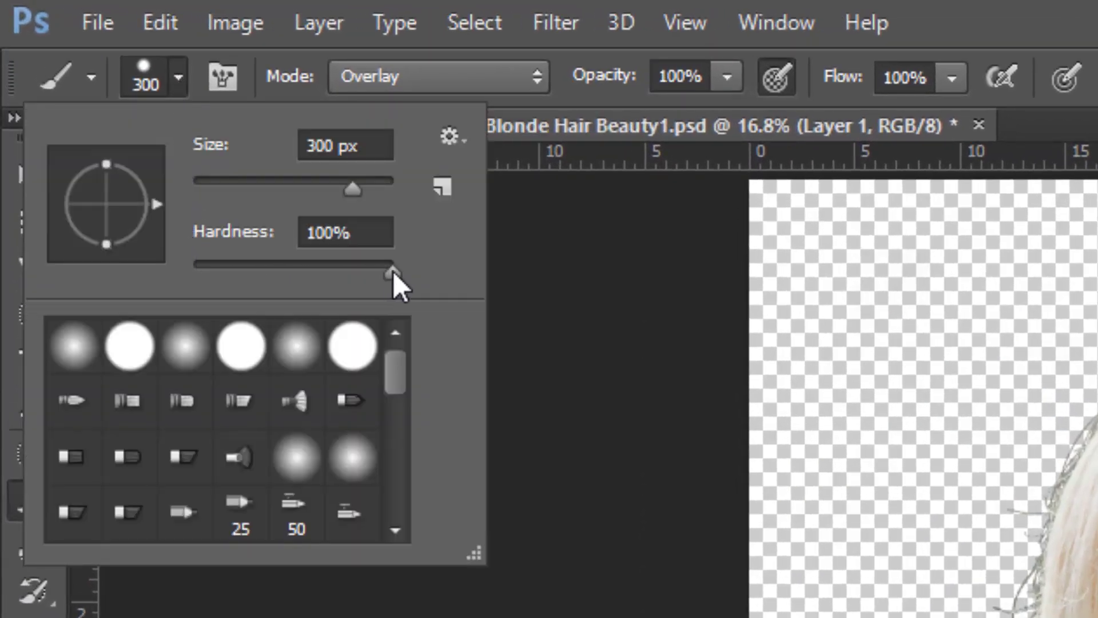
drag(391, 275, 187, 308)
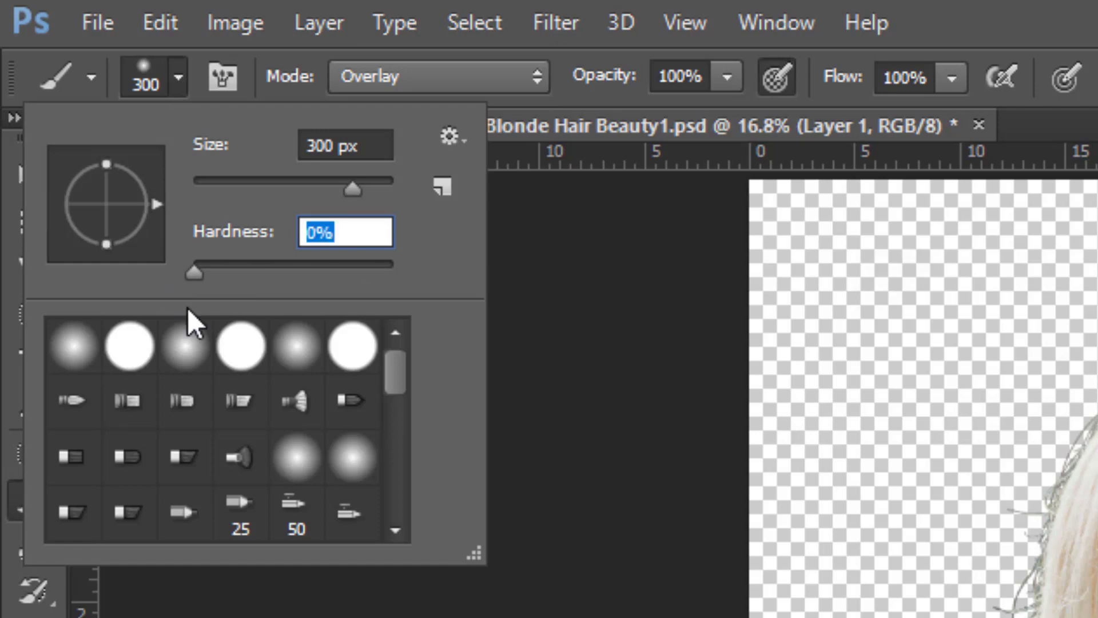
key(Return)
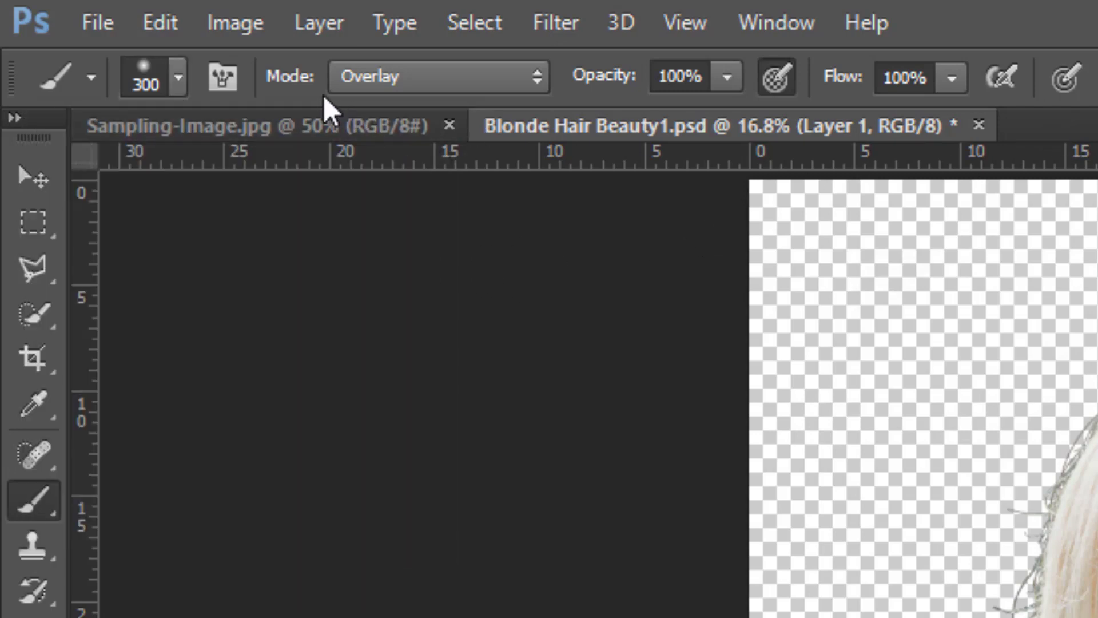
- Paint the dark stray hairs around the hair outline light blonde on Layer 1, with the brush in Normal mode at 20% flow
click(531, 80)
click(509, 116)
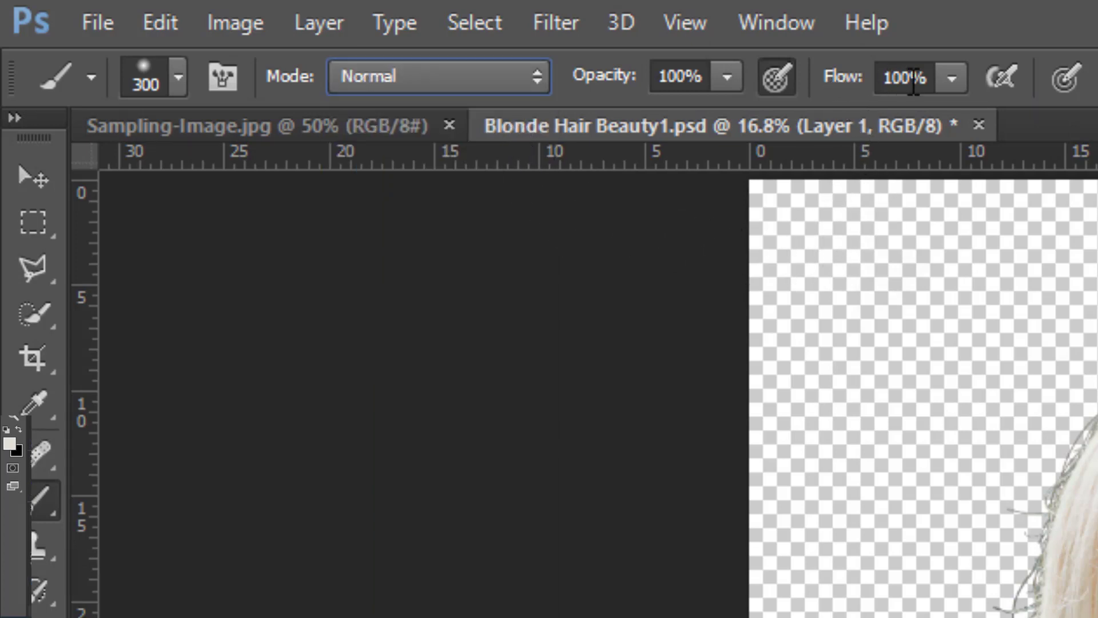
drag(850, 92, 713, 76)
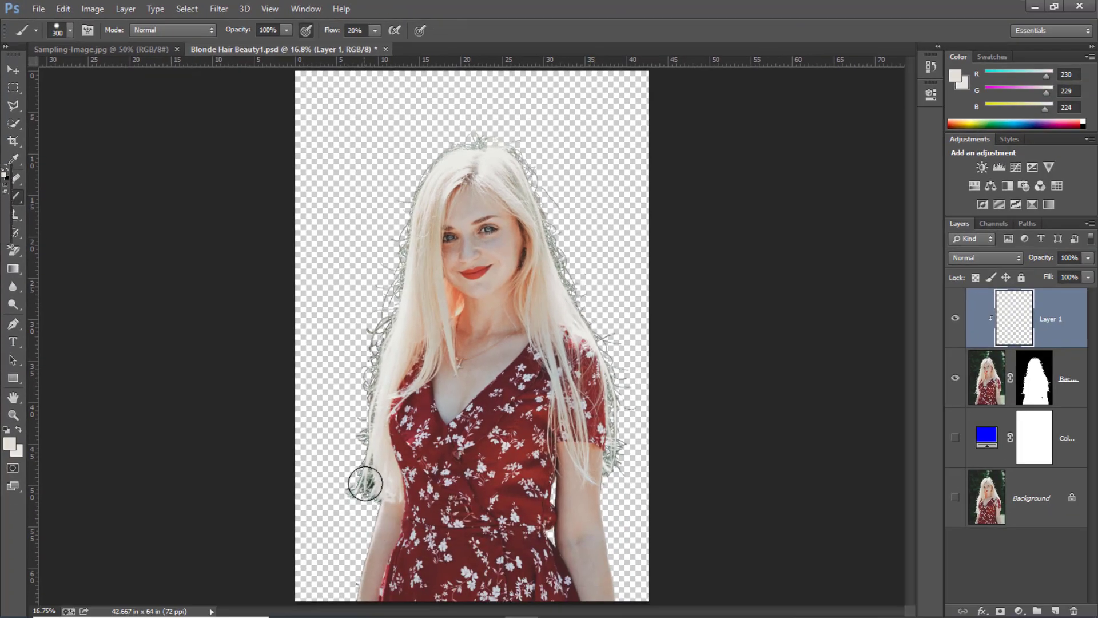
mouse_move(350, 493)
mouse_down()
mouse_move(356, 507)
mouse_move(368, 470)
mouse_move(358, 503)
mouse_move(363, 379)
mouse_move(406, 214)
mouse_move(429, 155)
mouse_move(491, 135)
mouse_move(537, 188)
mouse_move(606, 363)
mouse_move(611, 478)
mouse_move(605, 337)
mouse_move(520, 160)
mouse_move(436, 147)
mouse_move(380, 321)
mouse_move(348, 502)
mouse_move(402, 552)
mouse_up()
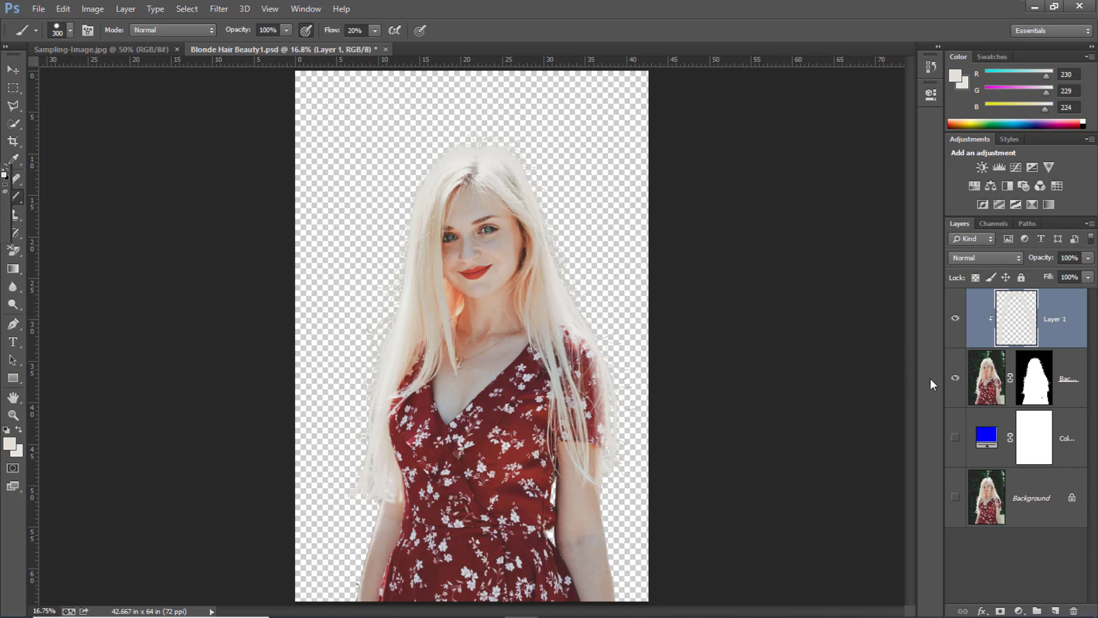
- Toggle Layer 1's visibility repeatedly to compare the stray hairs before and after painting
click(955, 318)
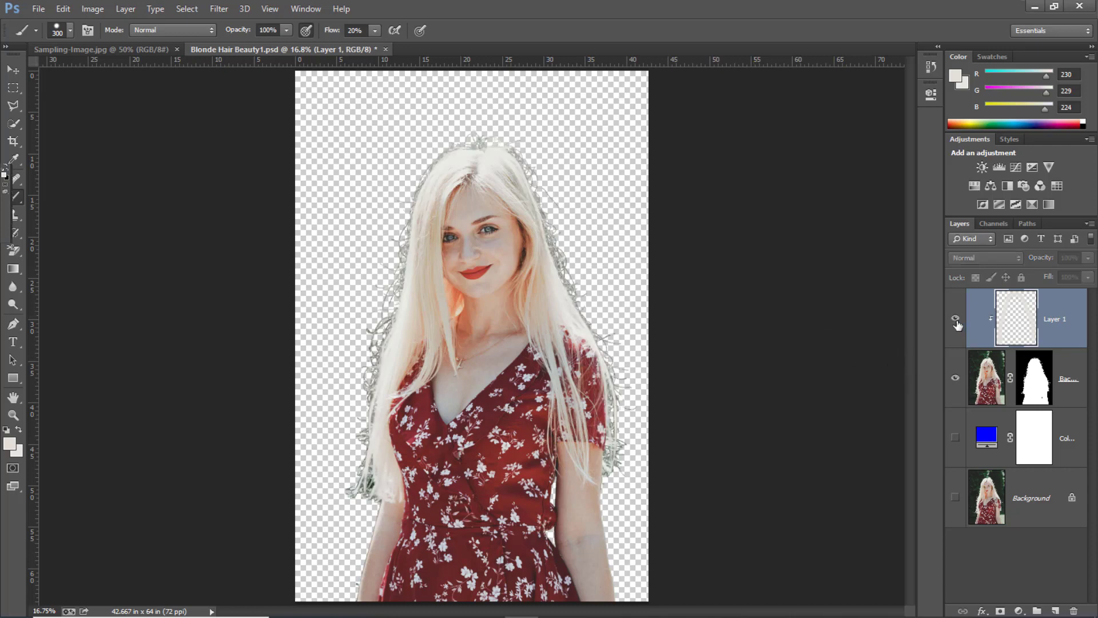
click(955, 318)
click(957, 322)
click(956, 322)
click(956, 322)
click(957, 322)
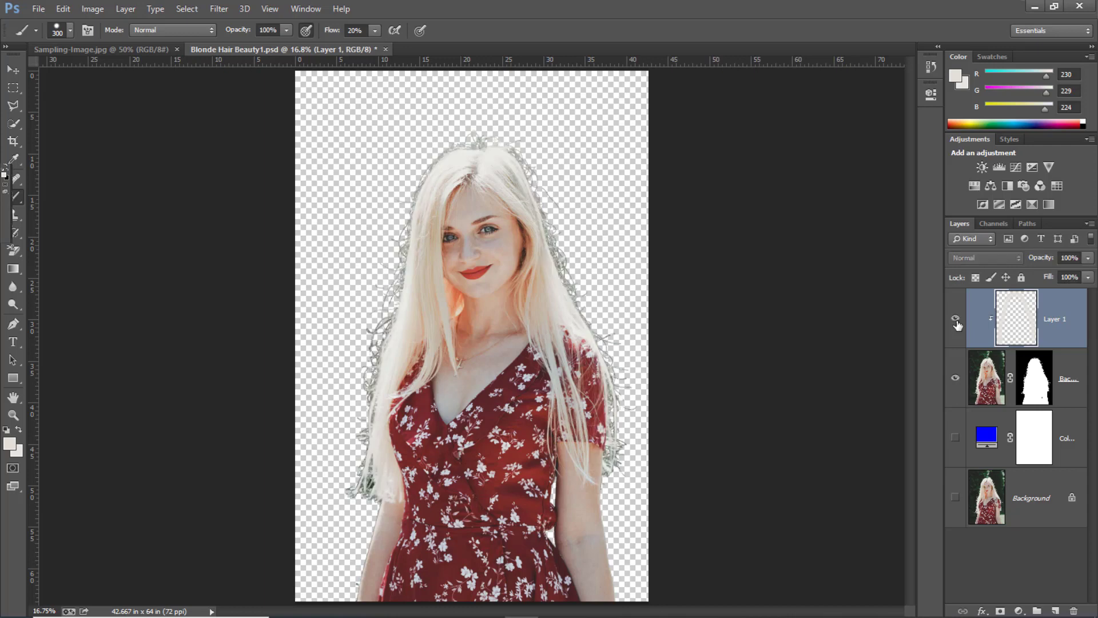
click(956, 322)
click(957, 322)
- Toggle the blue colour fill layer on and off to check the recoloured hair edges against it
click(956, 439)
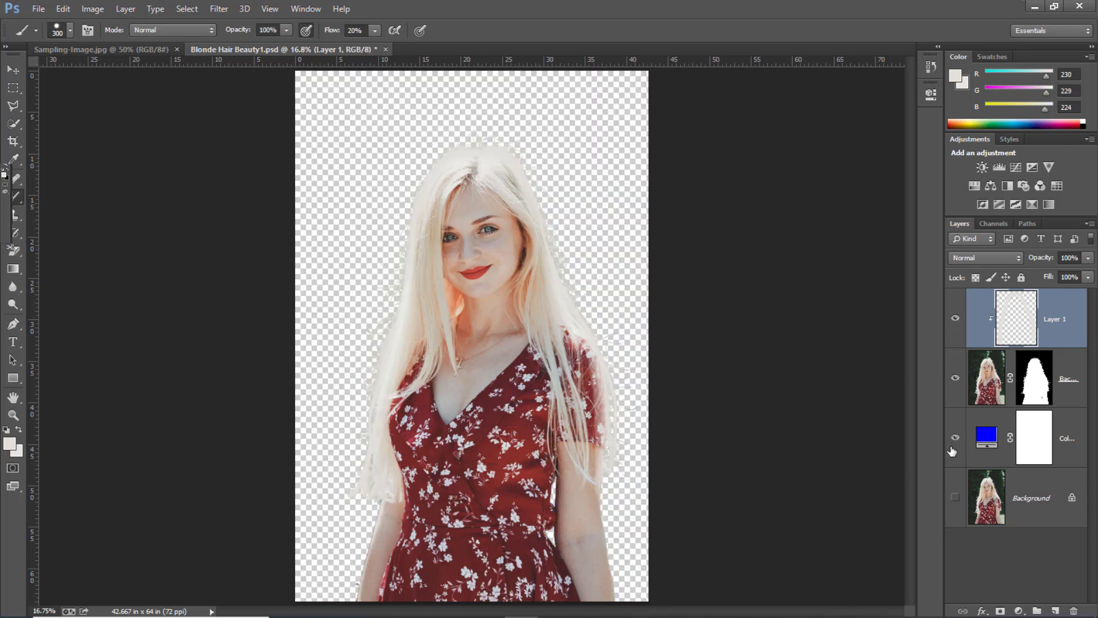
click(952, 451)
click(953, 451)
click(954, 438)
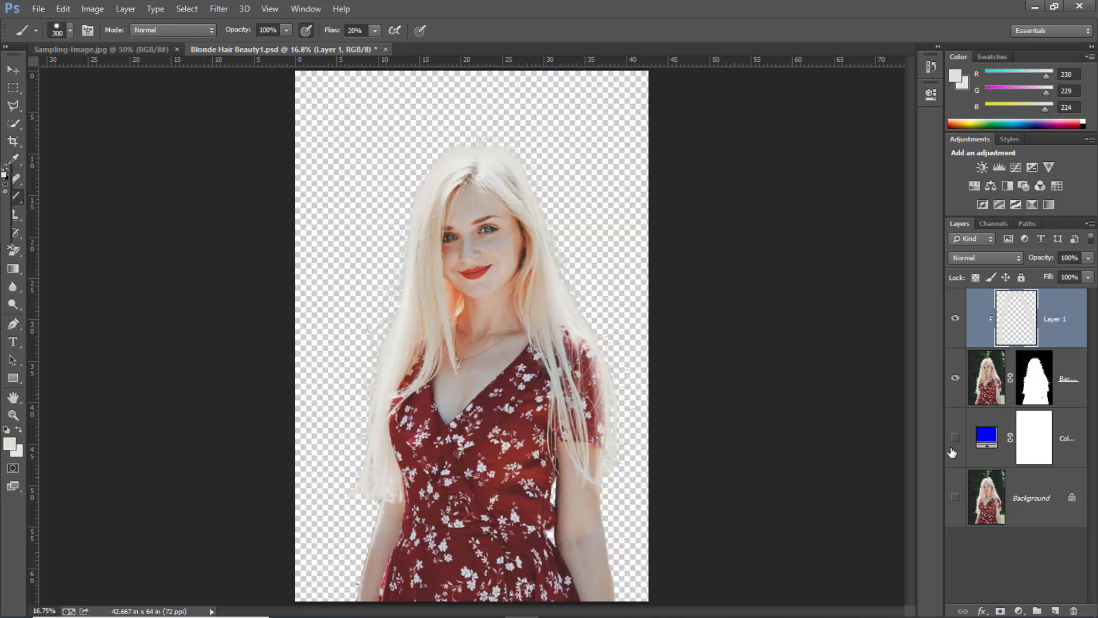